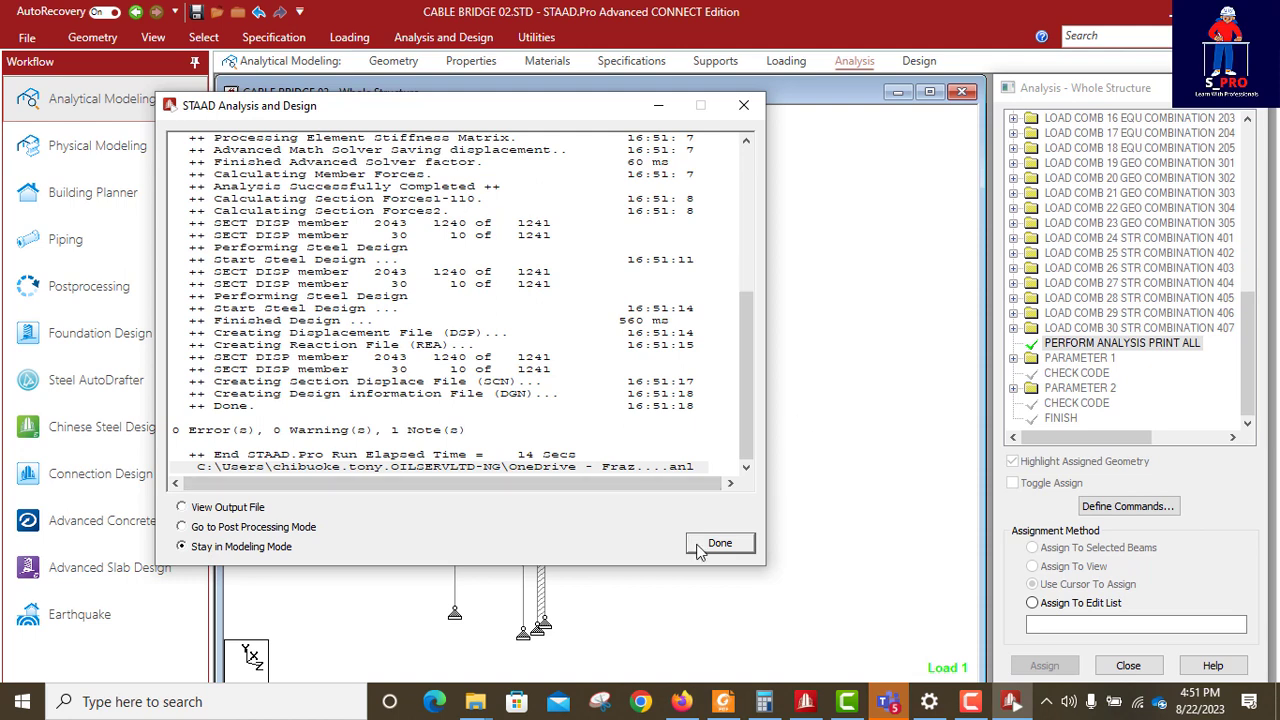
Step: Switch to the Connection Design workflow and select the splice node on the front column just below the bridge deck
left_click(735, 543)
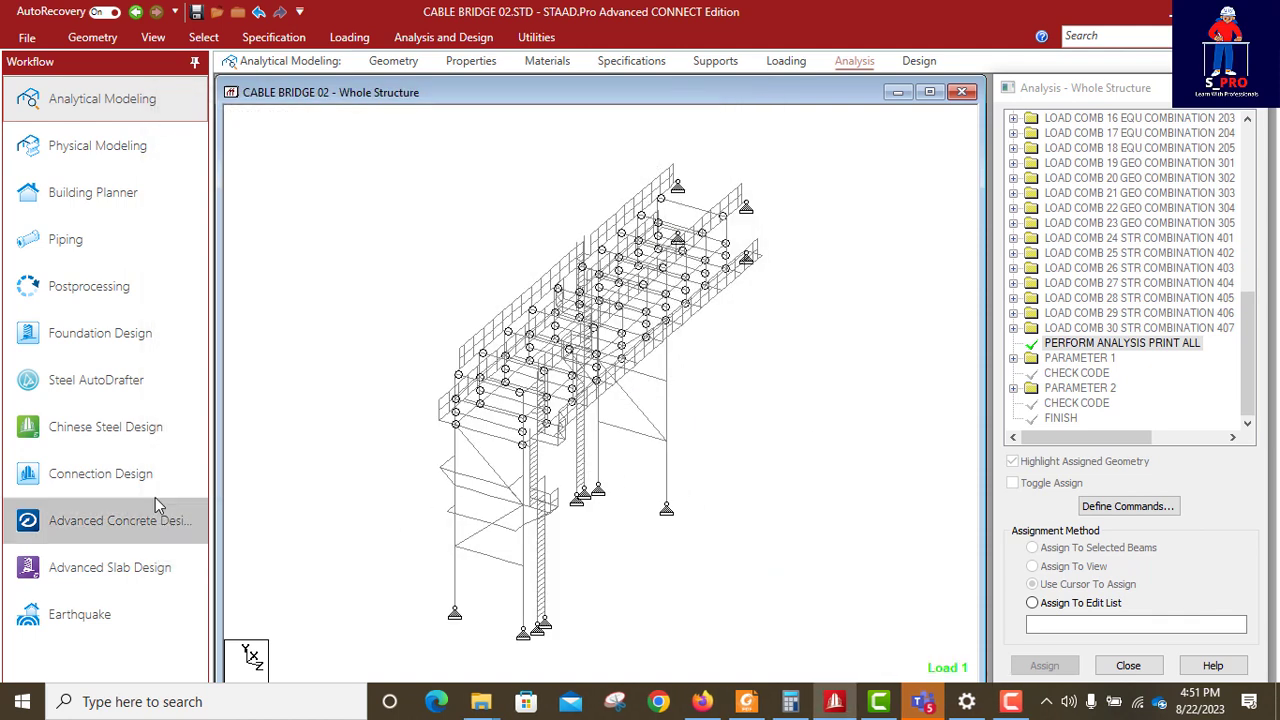
left_click(85, 478)
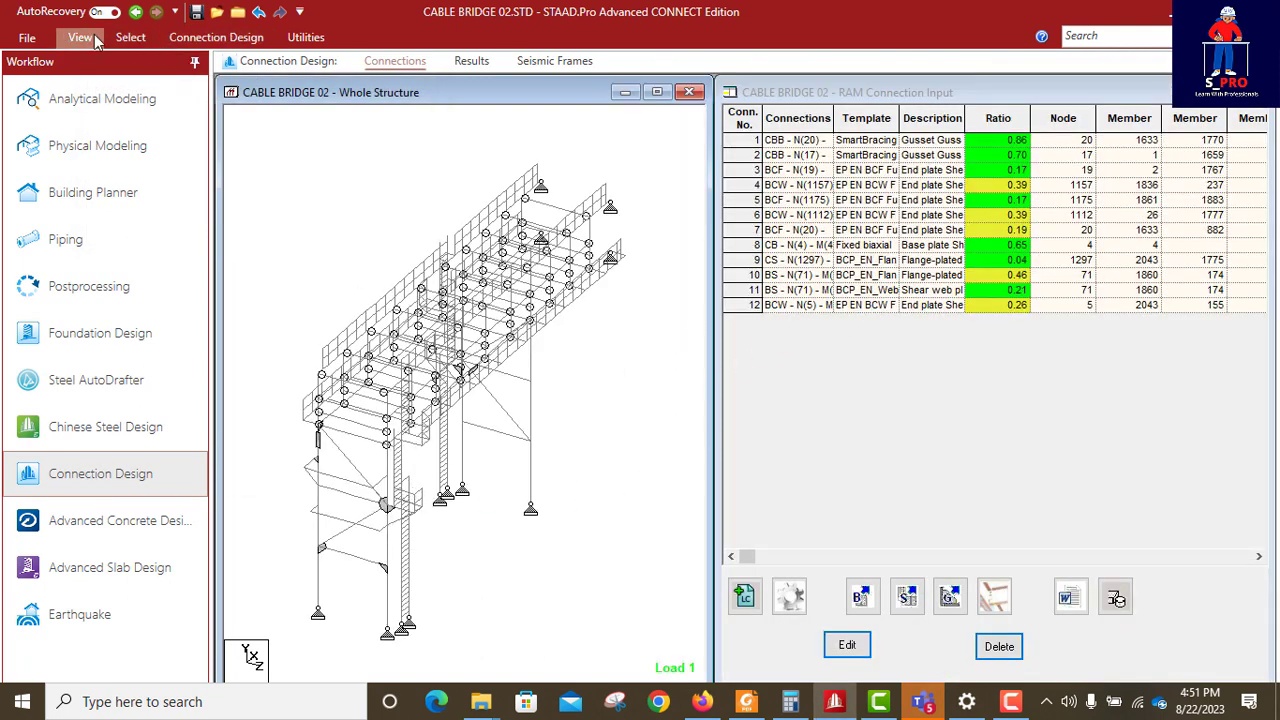
left_click(130, 37)
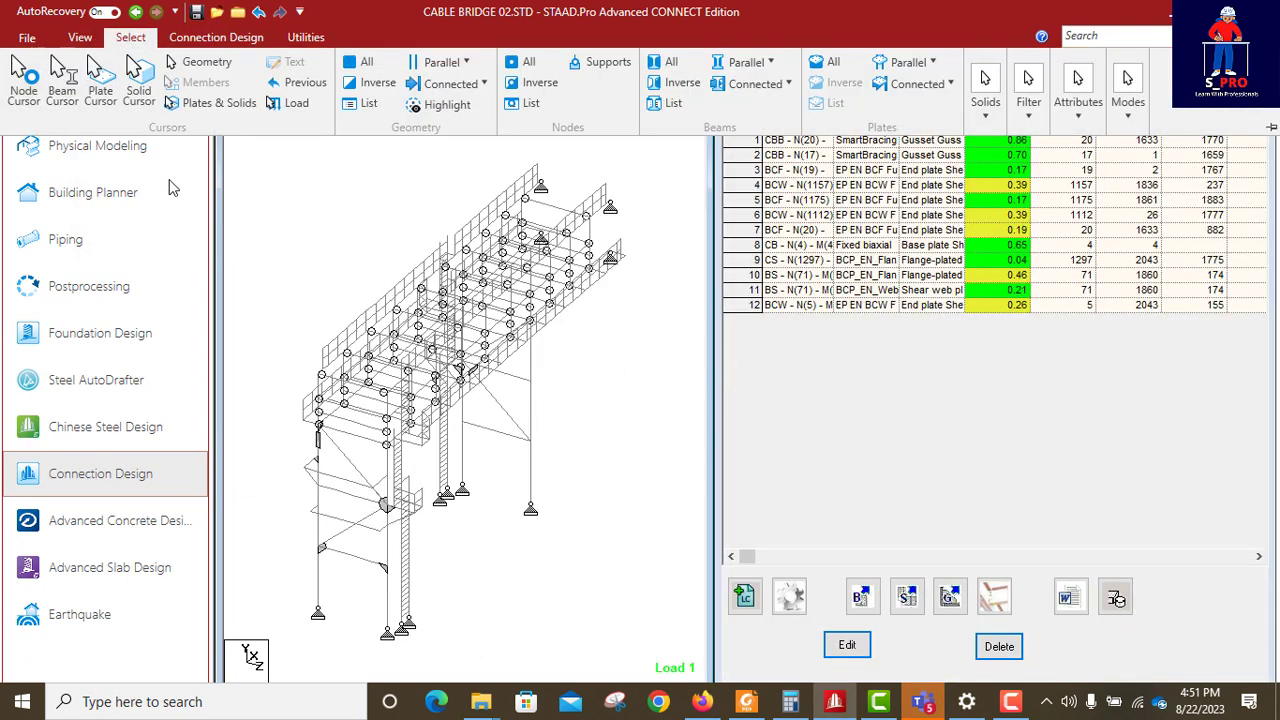
left_click(490, 545)
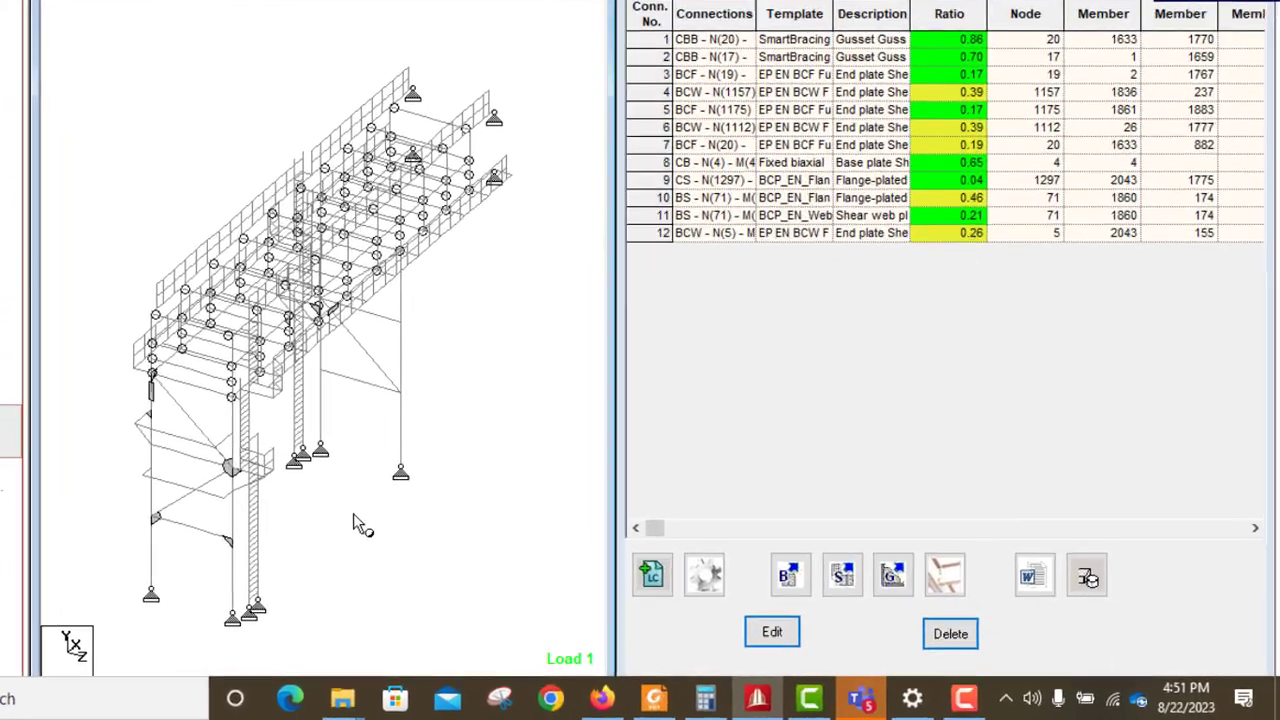
scroll(386, 465, "up", 3)
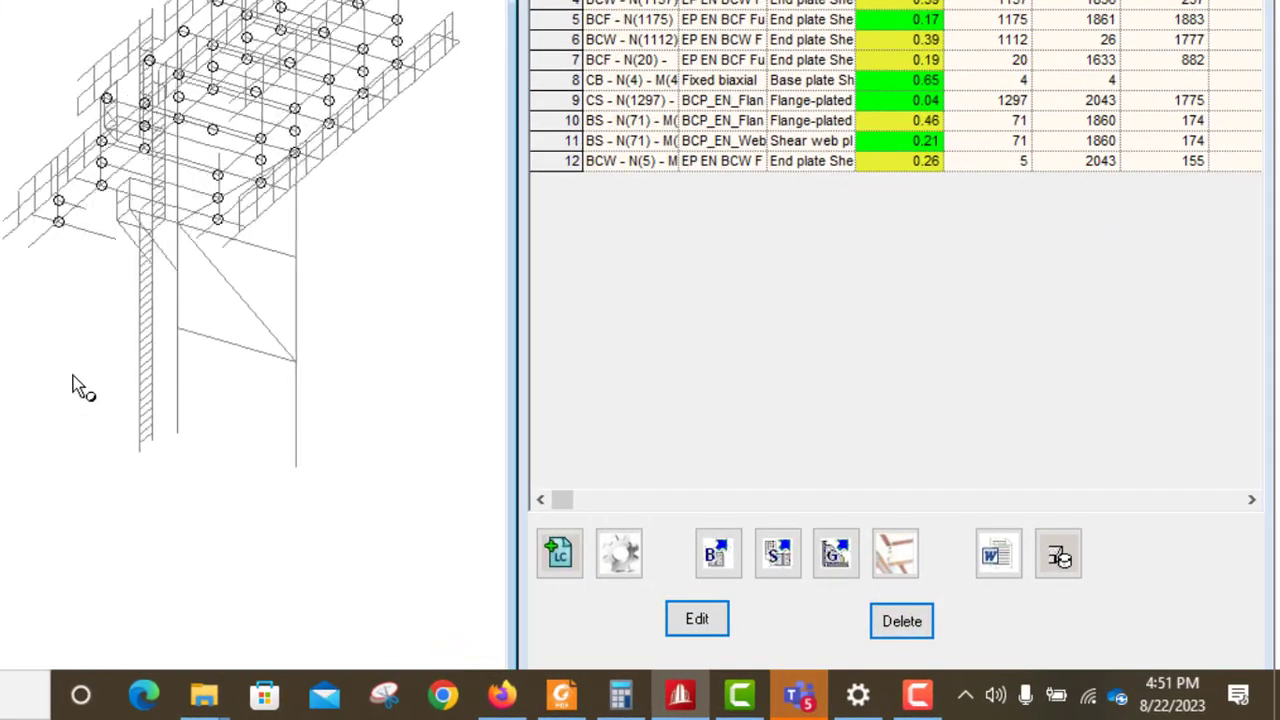
scroll(60, 400, "up", 1)
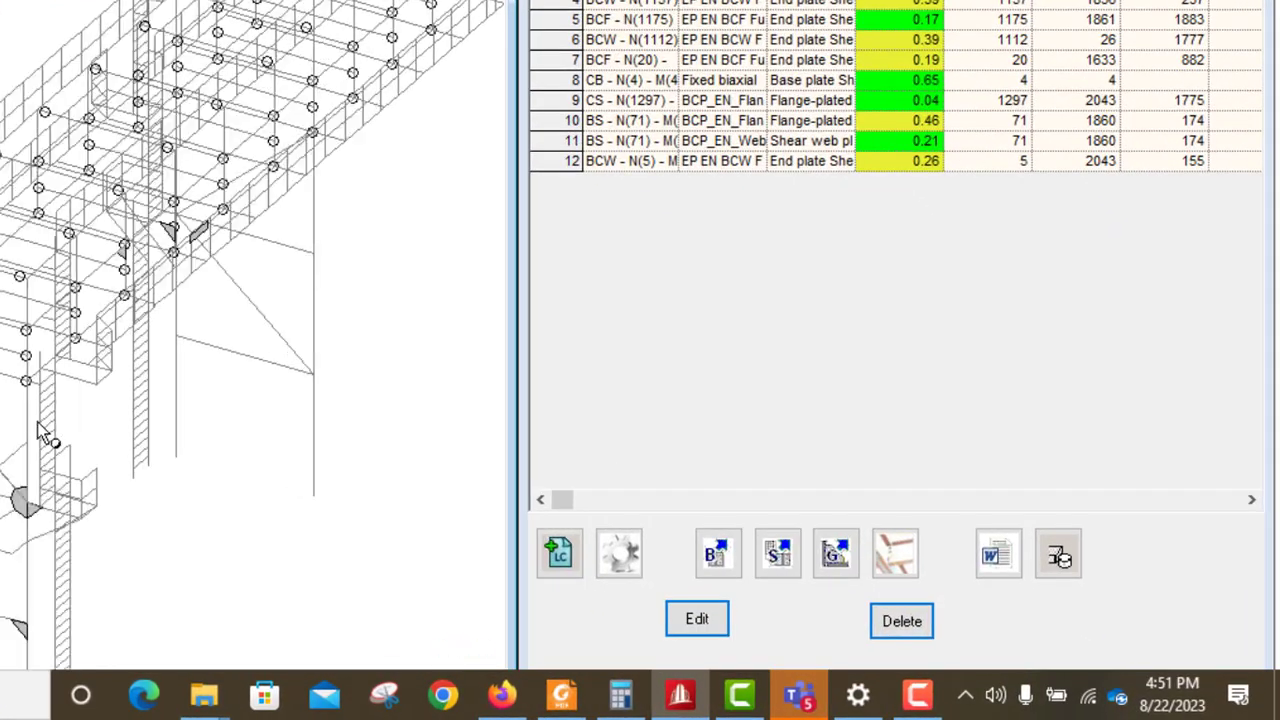
scroll(30, 440, "up", 1)
left_click(18, 421)
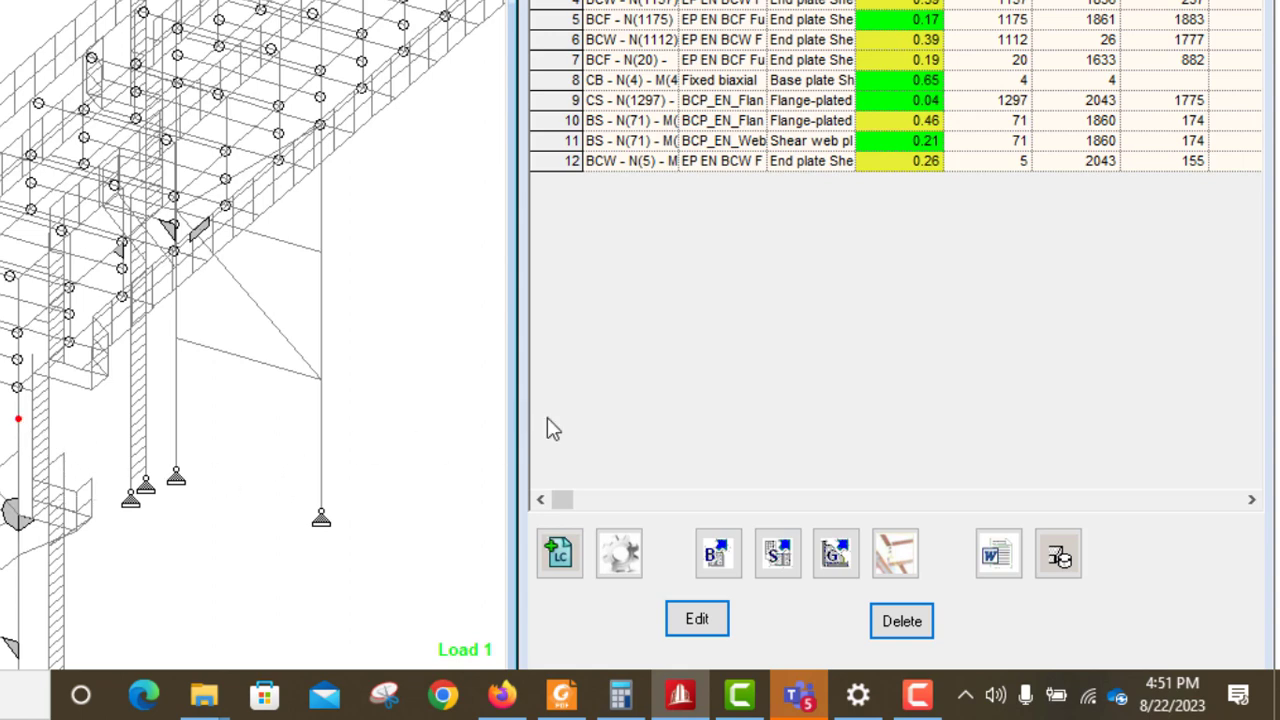
Step: Create a load envelope for connection design from load cases 24 to 30, STR combinations 401 to 407
left_click(559, 553)
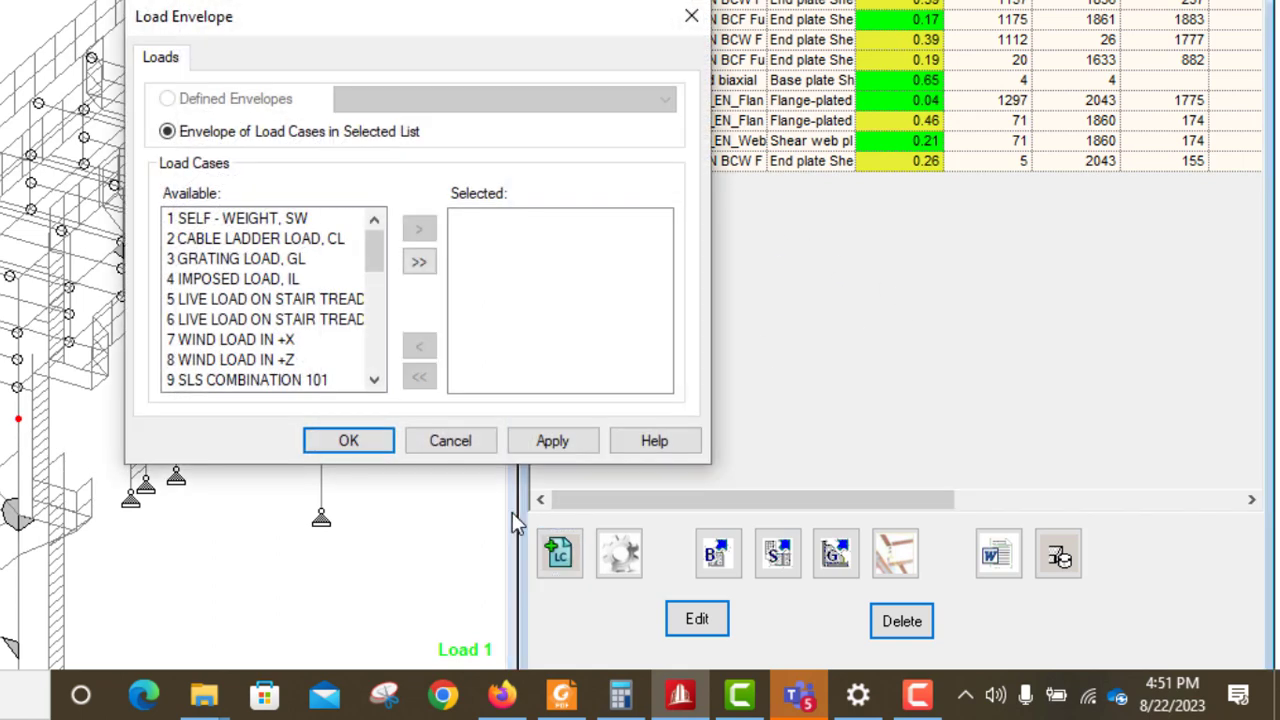
scroll(270, 245, "down", 7)
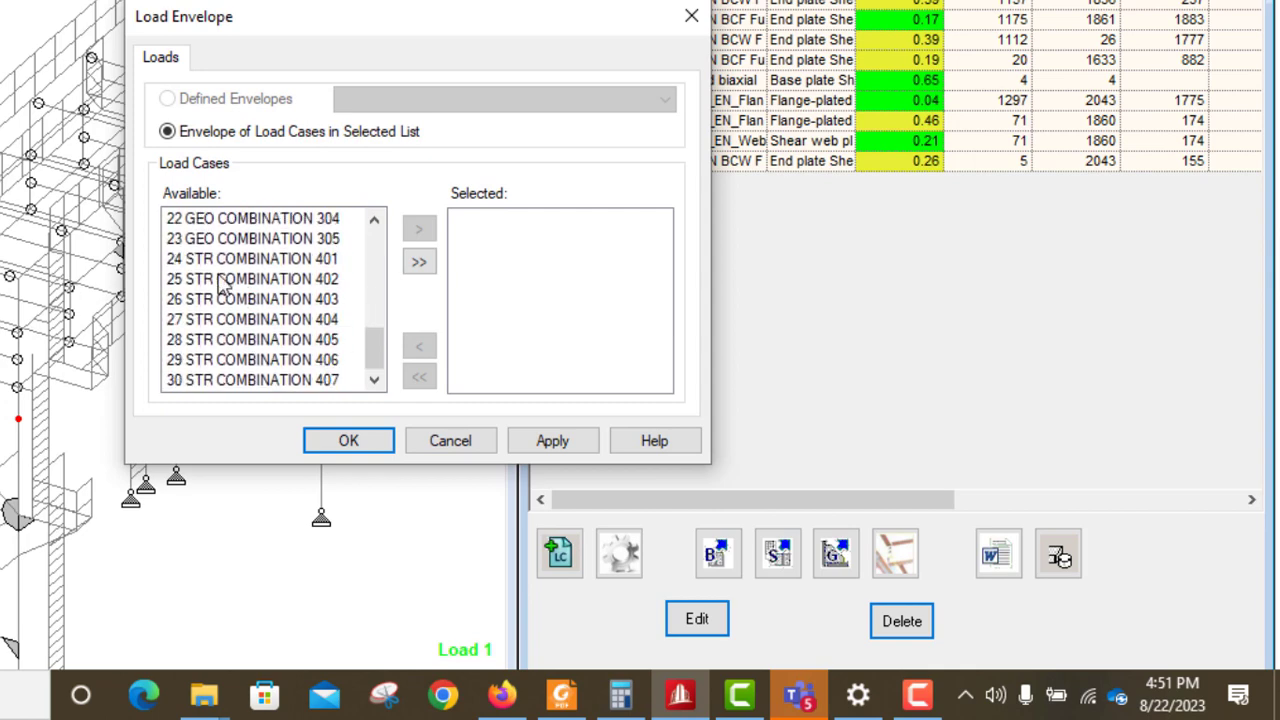
left_click_drag(226, 265, 310, 352)
left_click(419, 229)
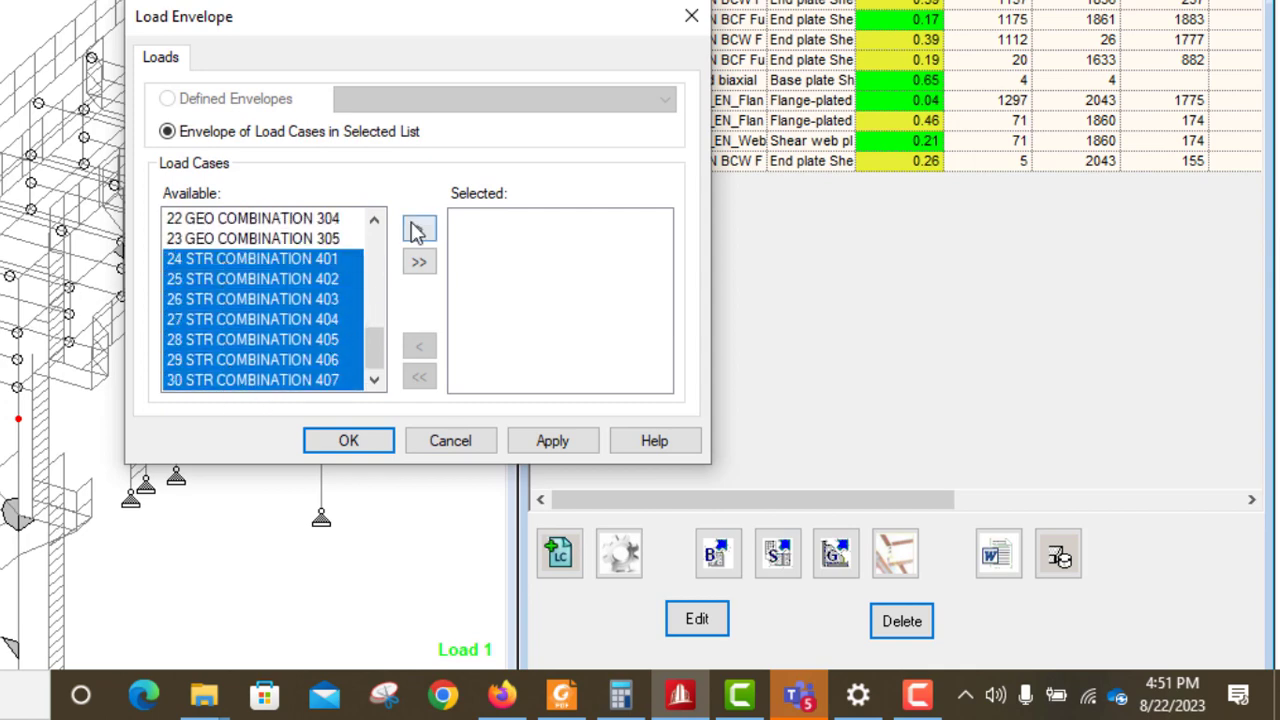
left_click(362, 443)
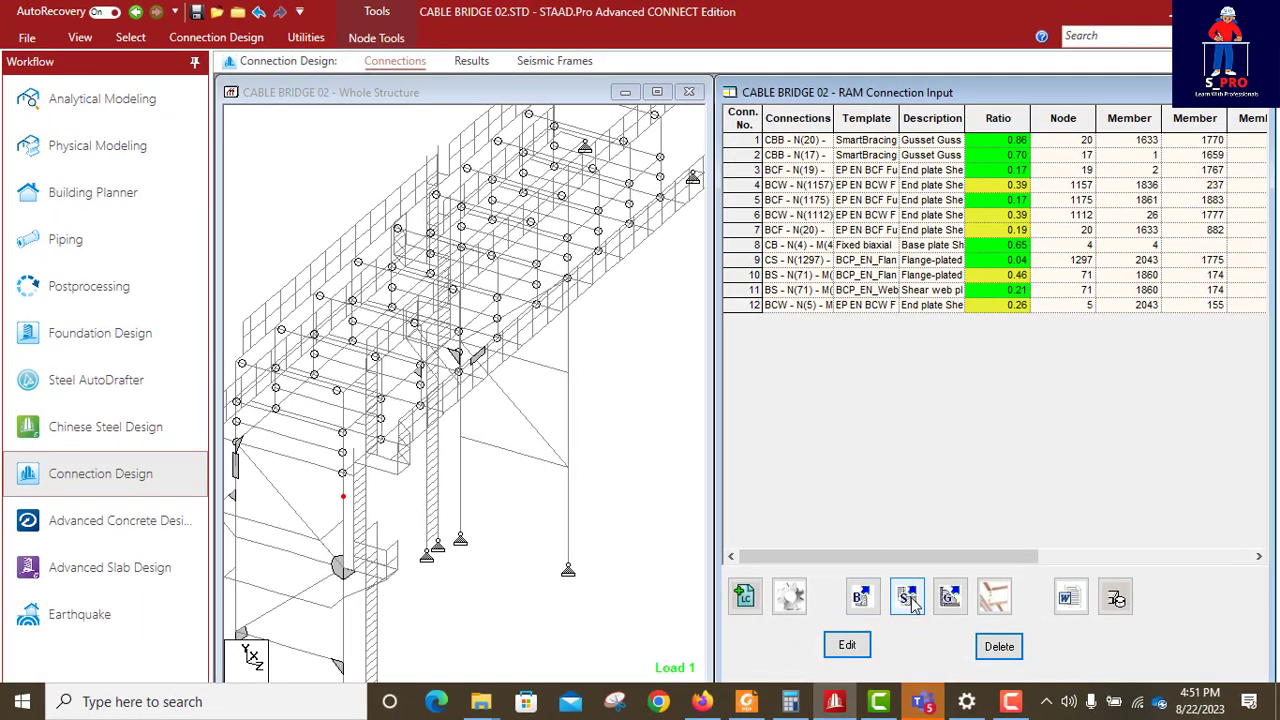
Step: Start a smart connection for the selected node and set its design code to EN 1993-1-8
left_click(908, 597)
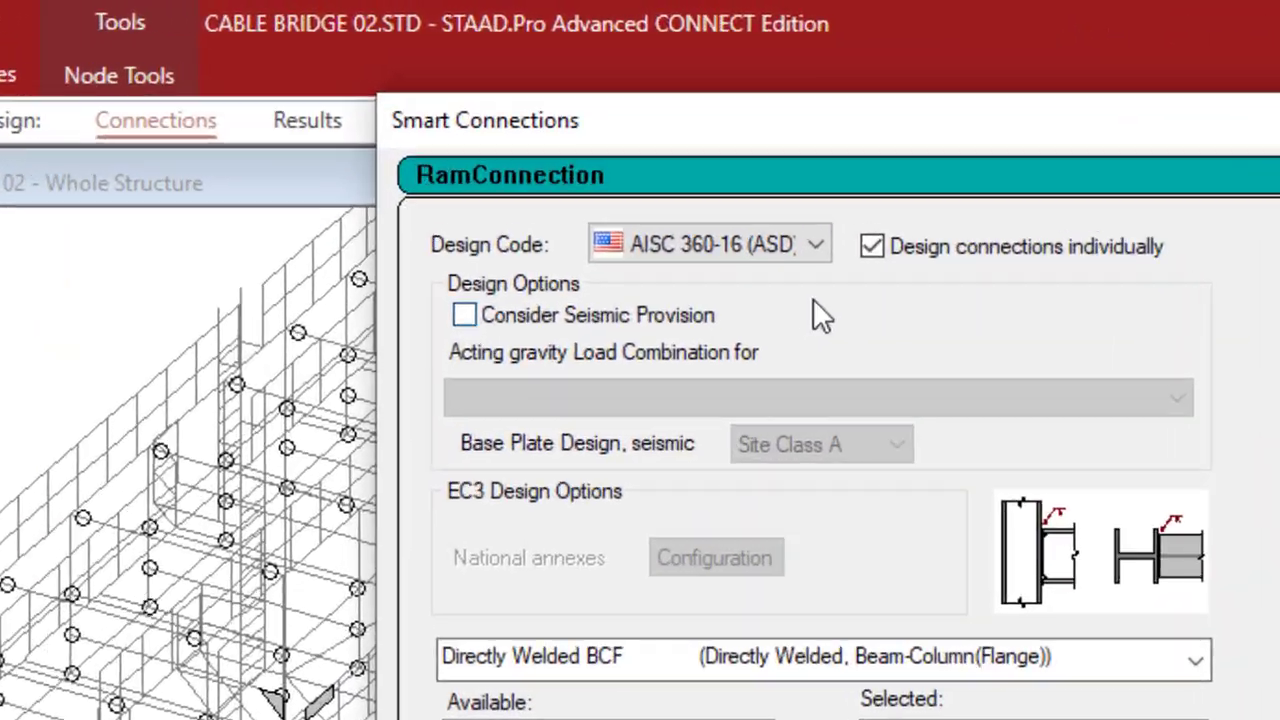
left_click(729, 123)
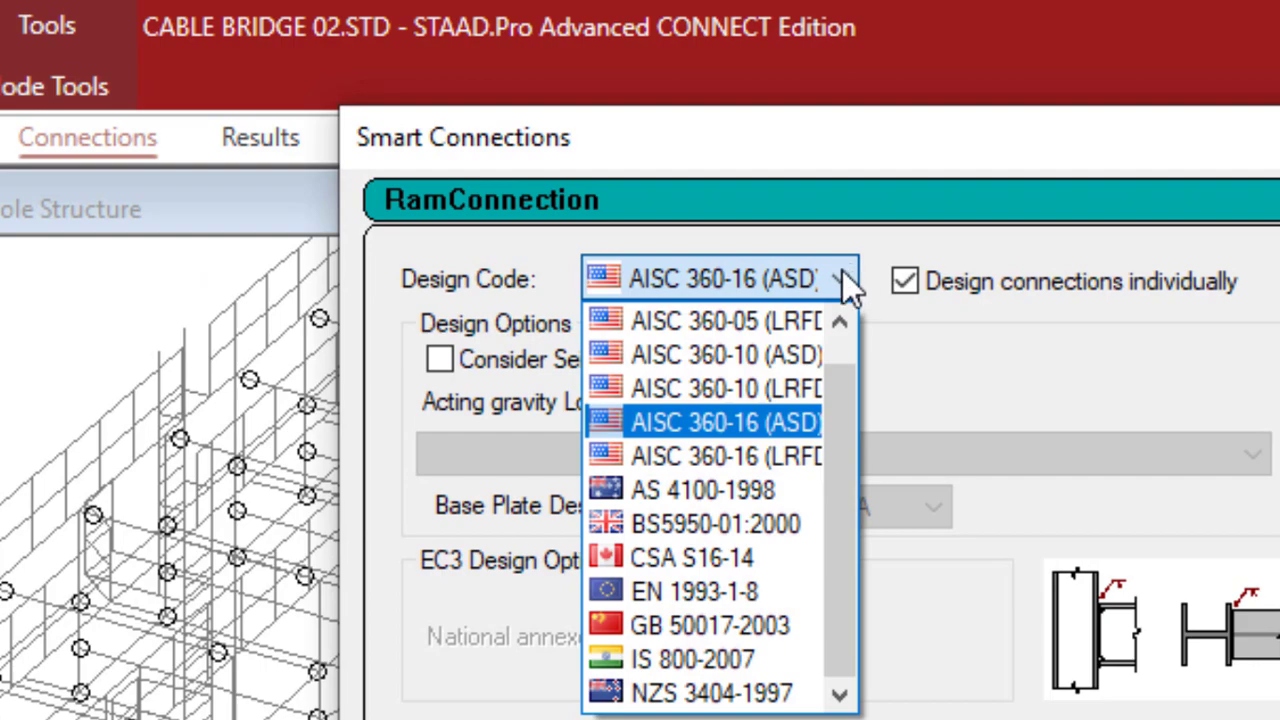
left_click(700, 591)
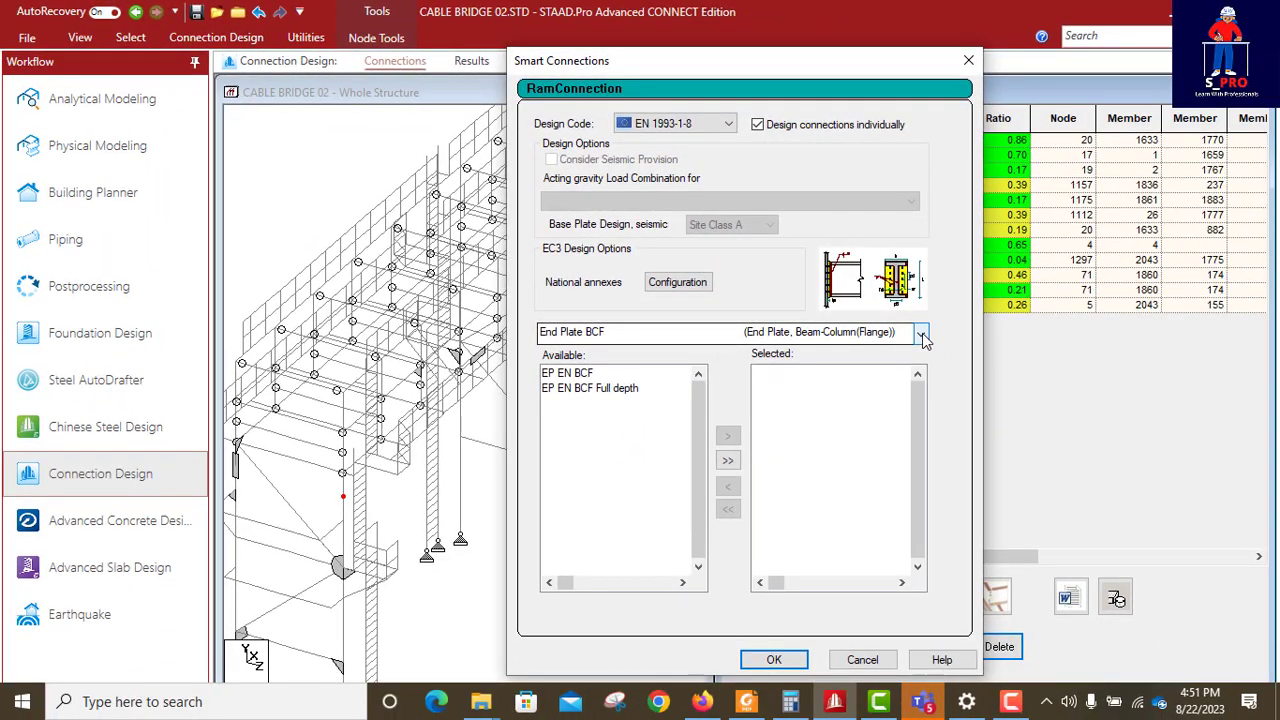
Step: Assign the all-bolted BCP_EN_Flanges_CS template from Bolted Cover Plate Flanges CS (bearing) to the selected column node
left_click(1053, 489)
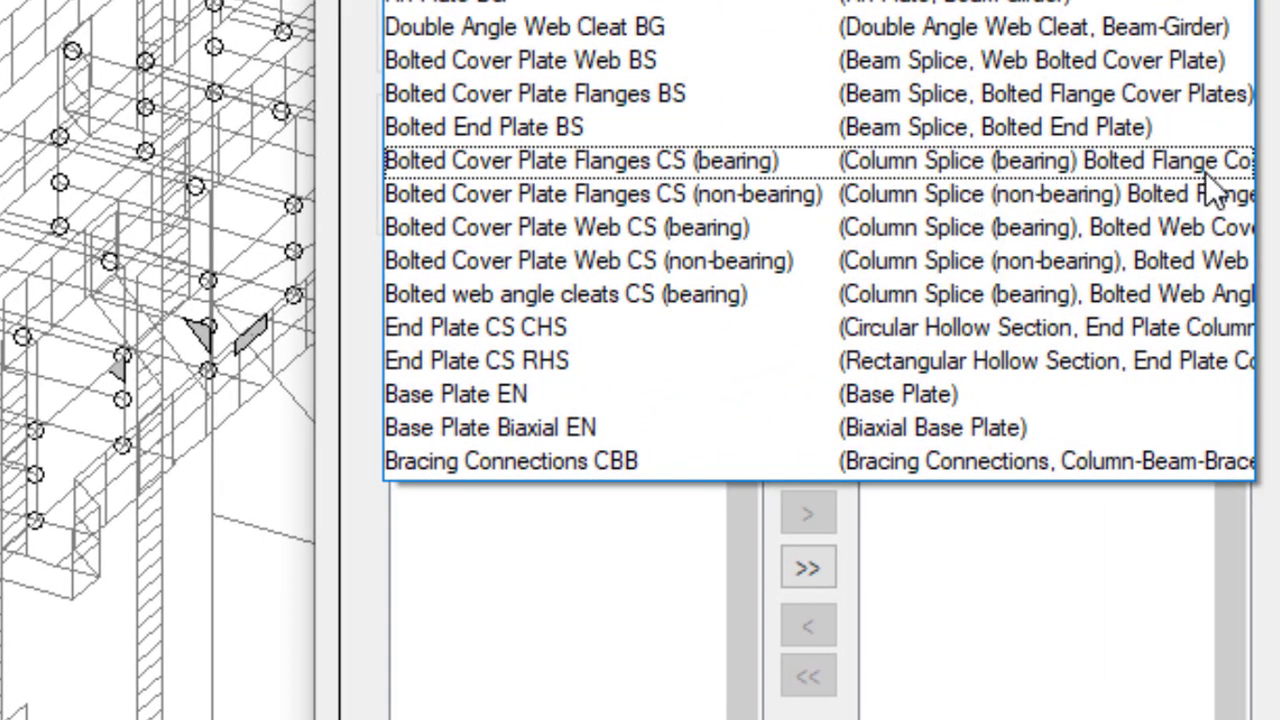
left_click(1118, 162)
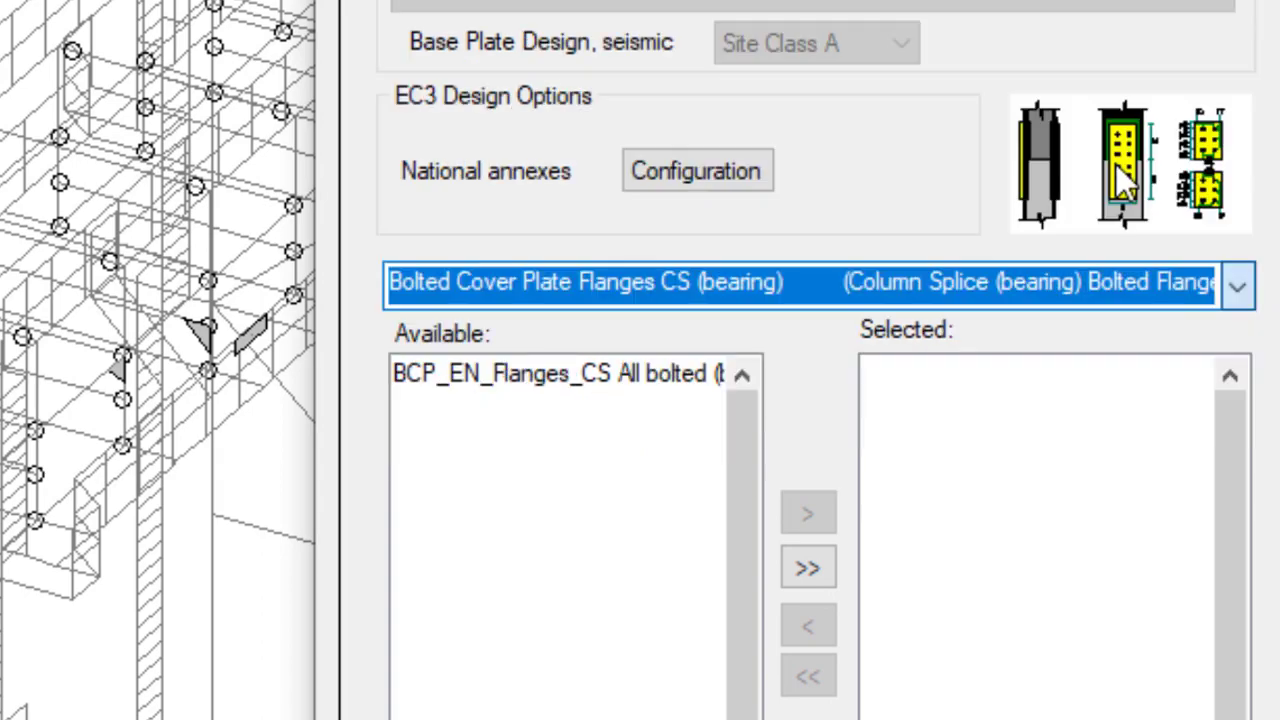
left_click(607, 373)
left_click(804, 514)
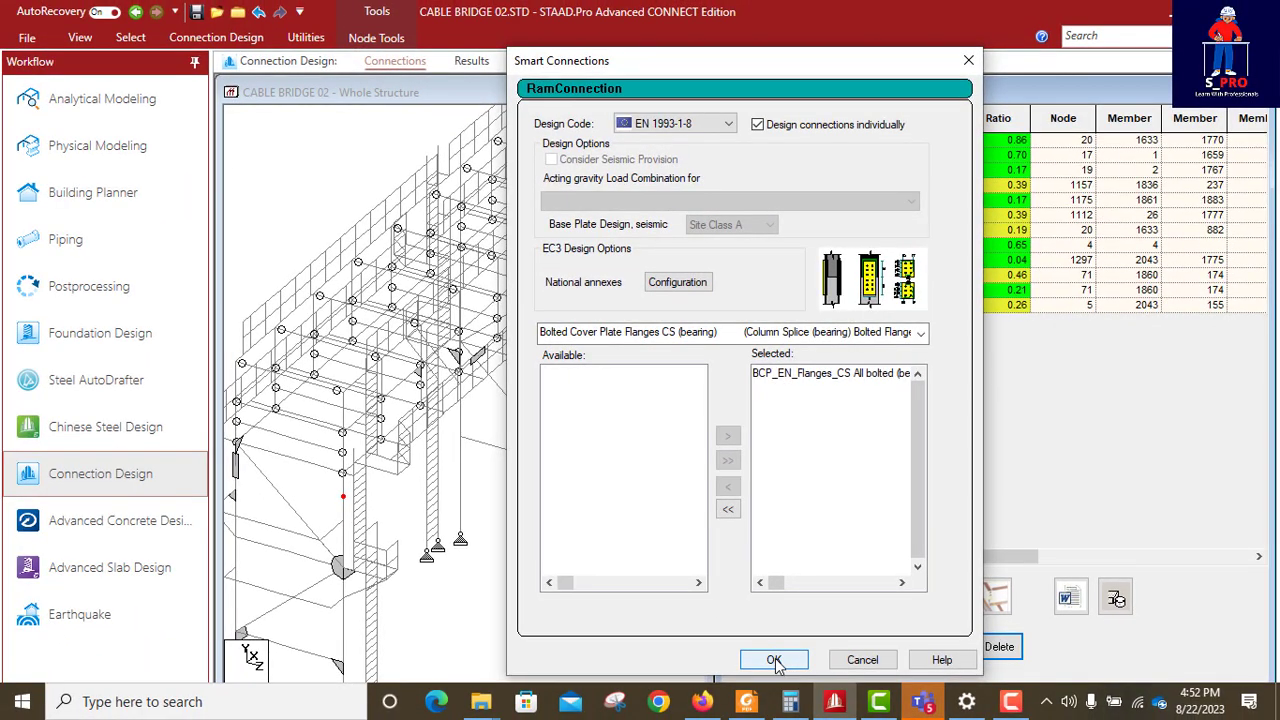
left_click(773, 660)
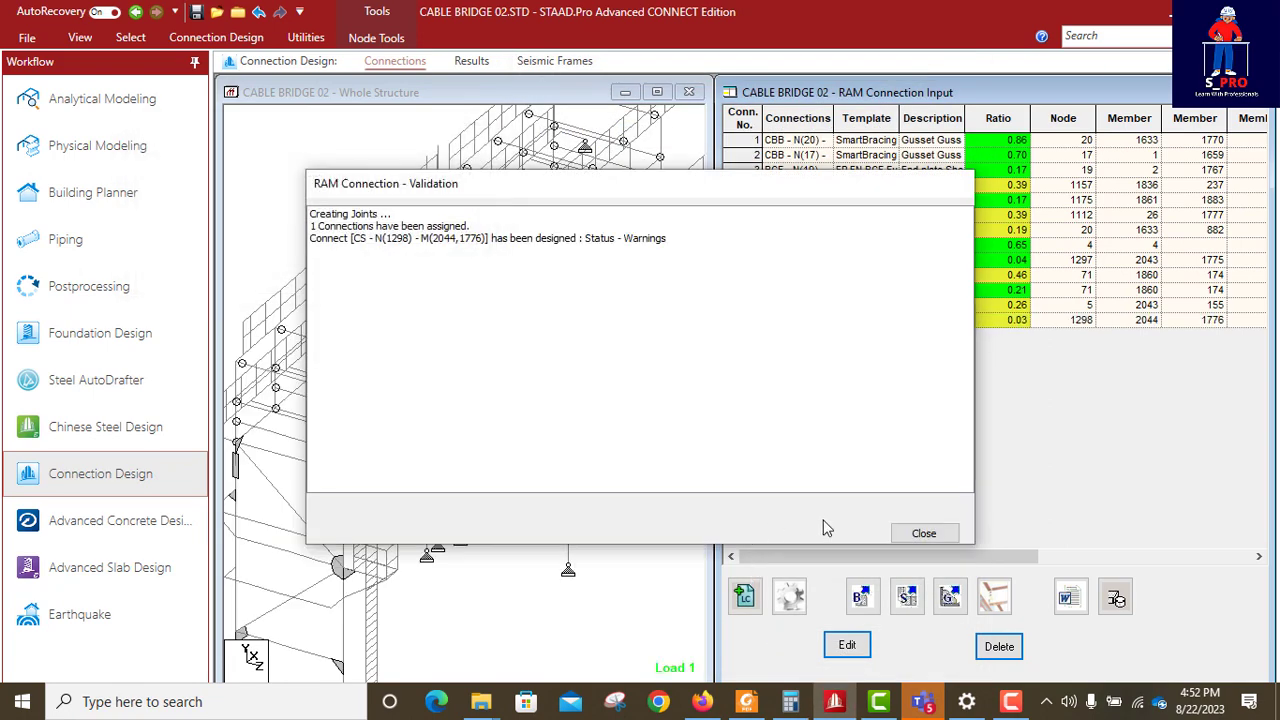
left_click(922, 534)
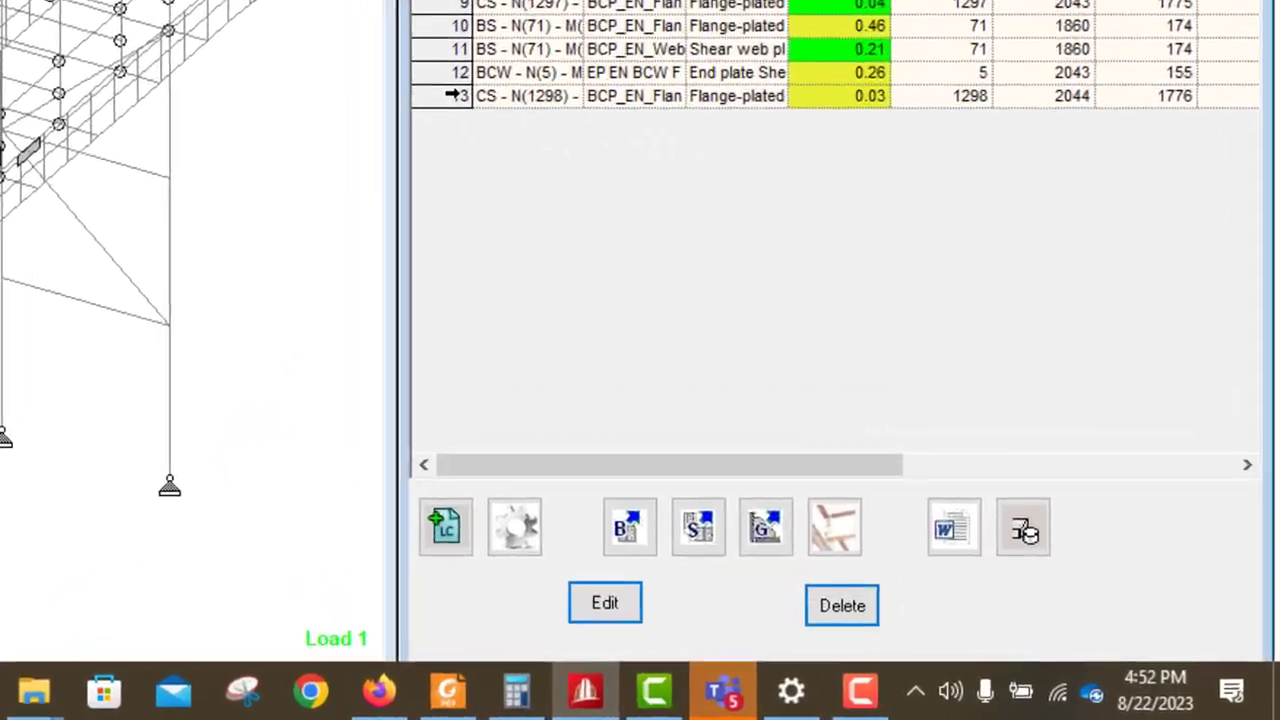
Step: Open the new column splice connection for editing and view its bolted flange cover plate face-on
left_click(1045, 320)
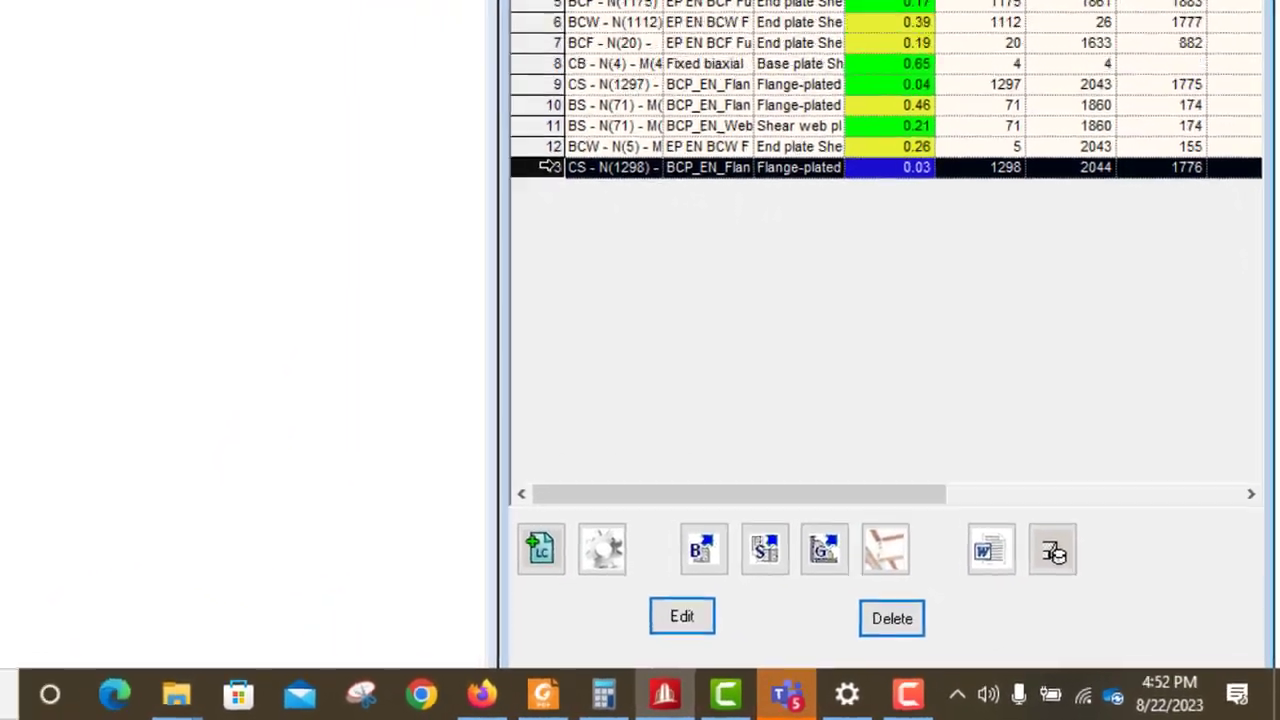
left_click(604, 602)
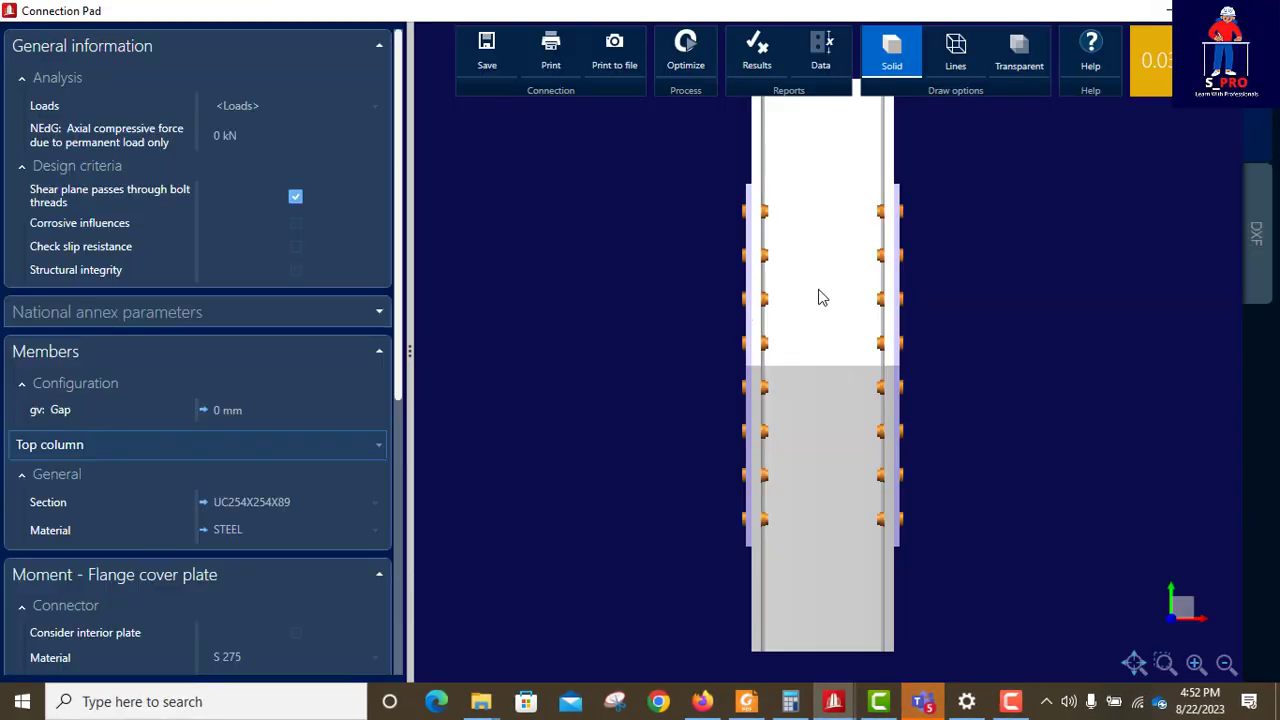
middle_click_drag(818, 299, 957, 323)
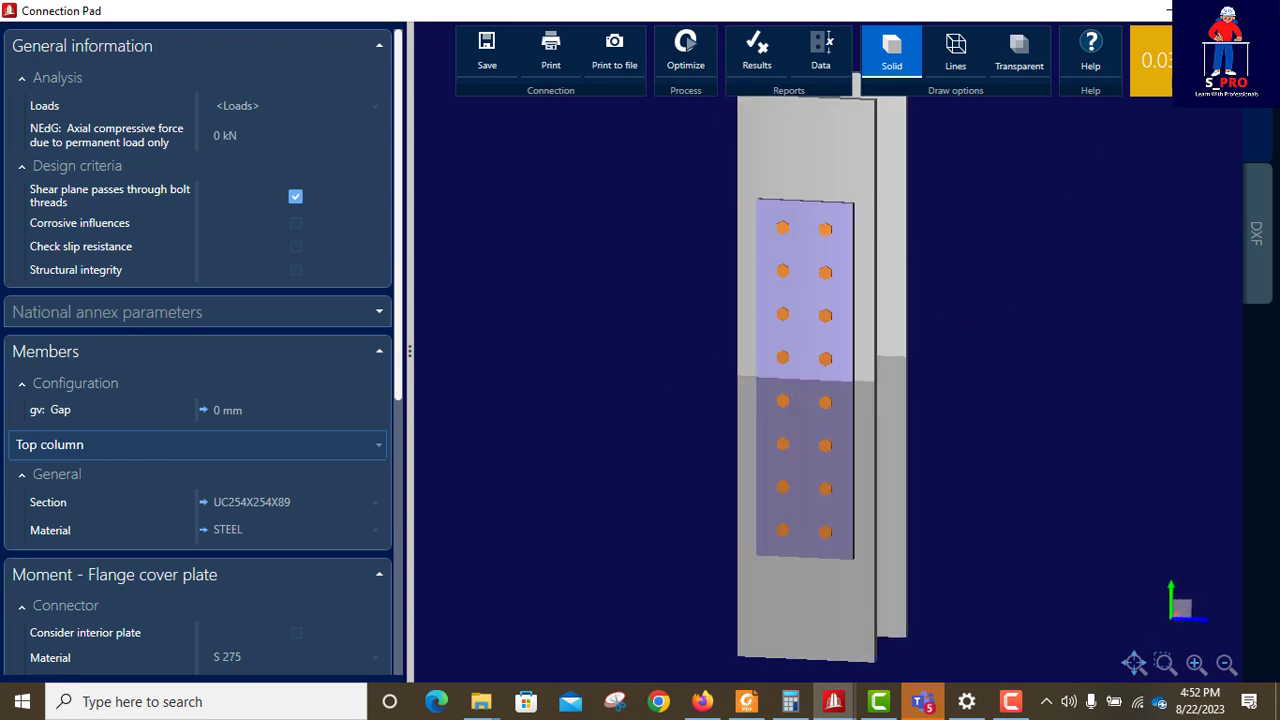
Step: Open the splice's full-size results report and compare the top column's front plate width with its required minimum
left_click(750, 52)
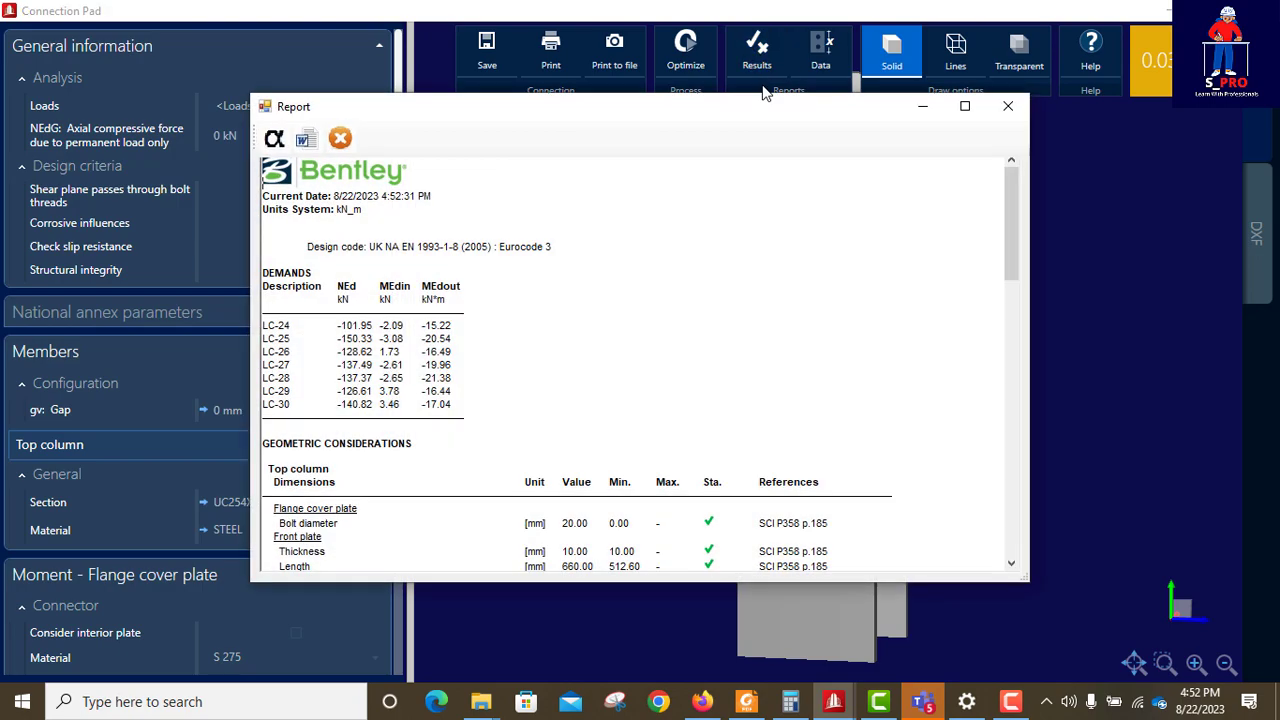
left_click(965, 106)
scroll(524, 382, "down", 4)
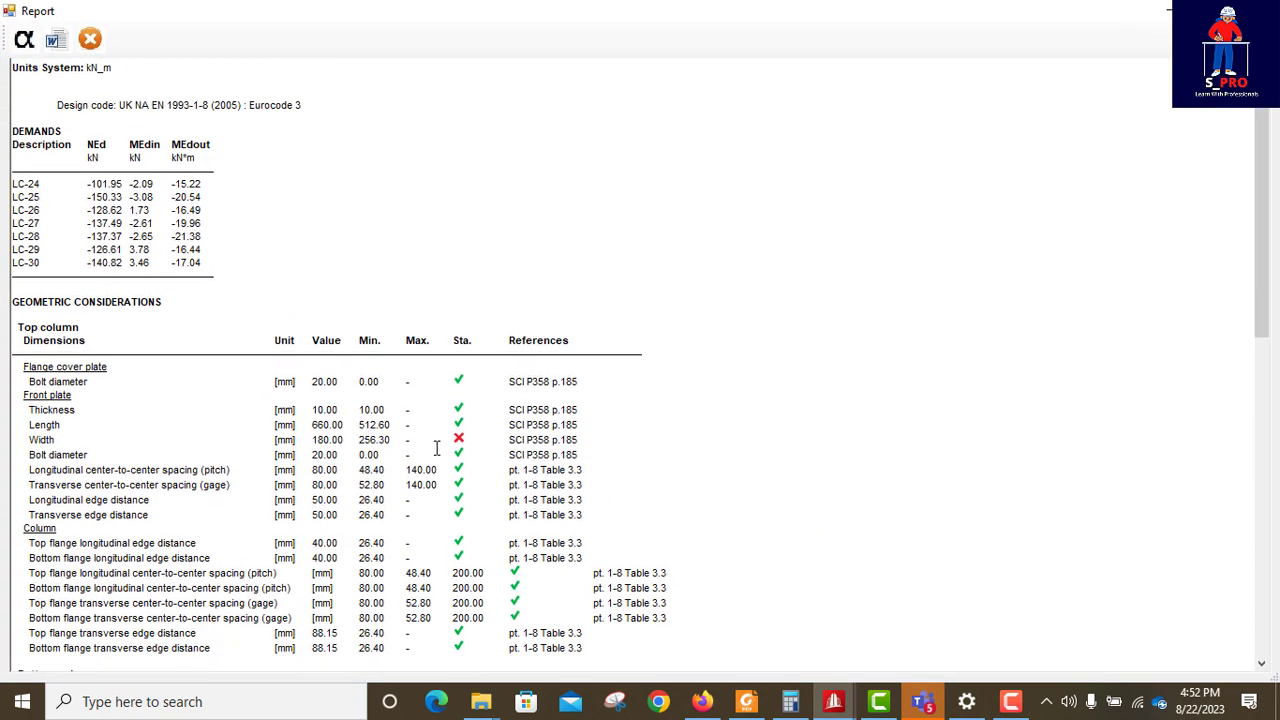
scroll(442, 305, "down", 1)
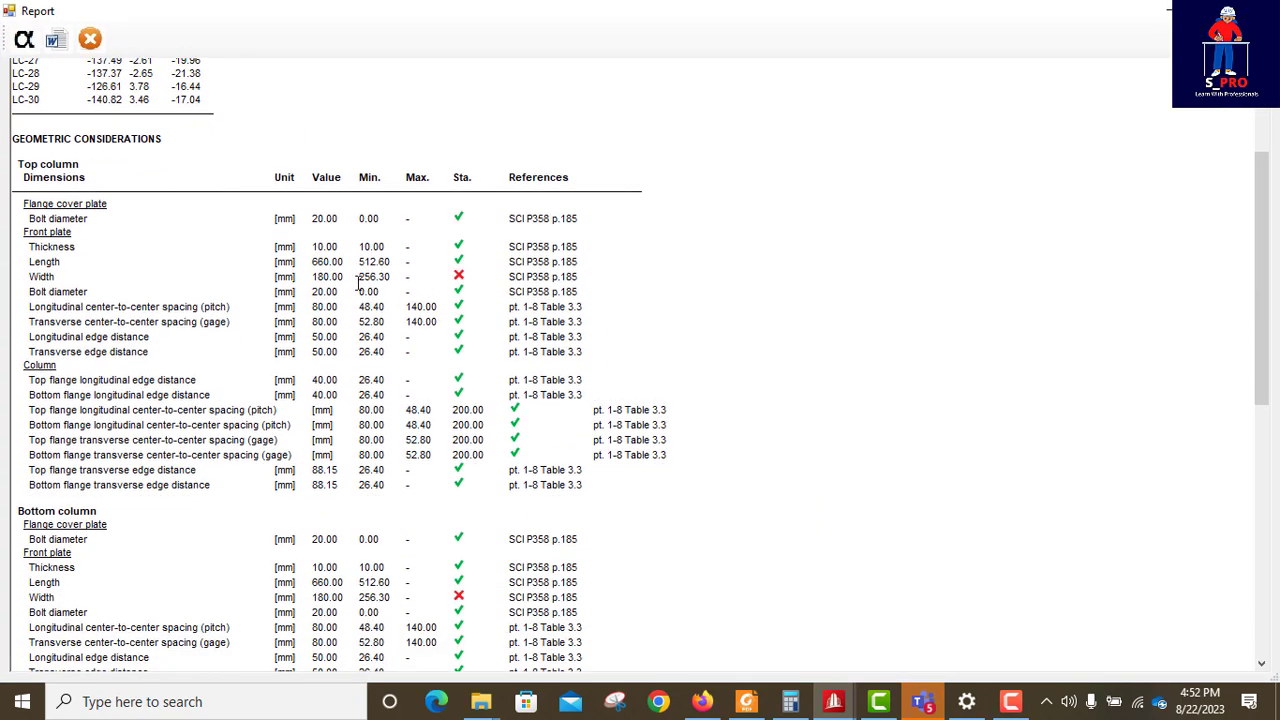
left_click_drag(348, 280, 309, 278)
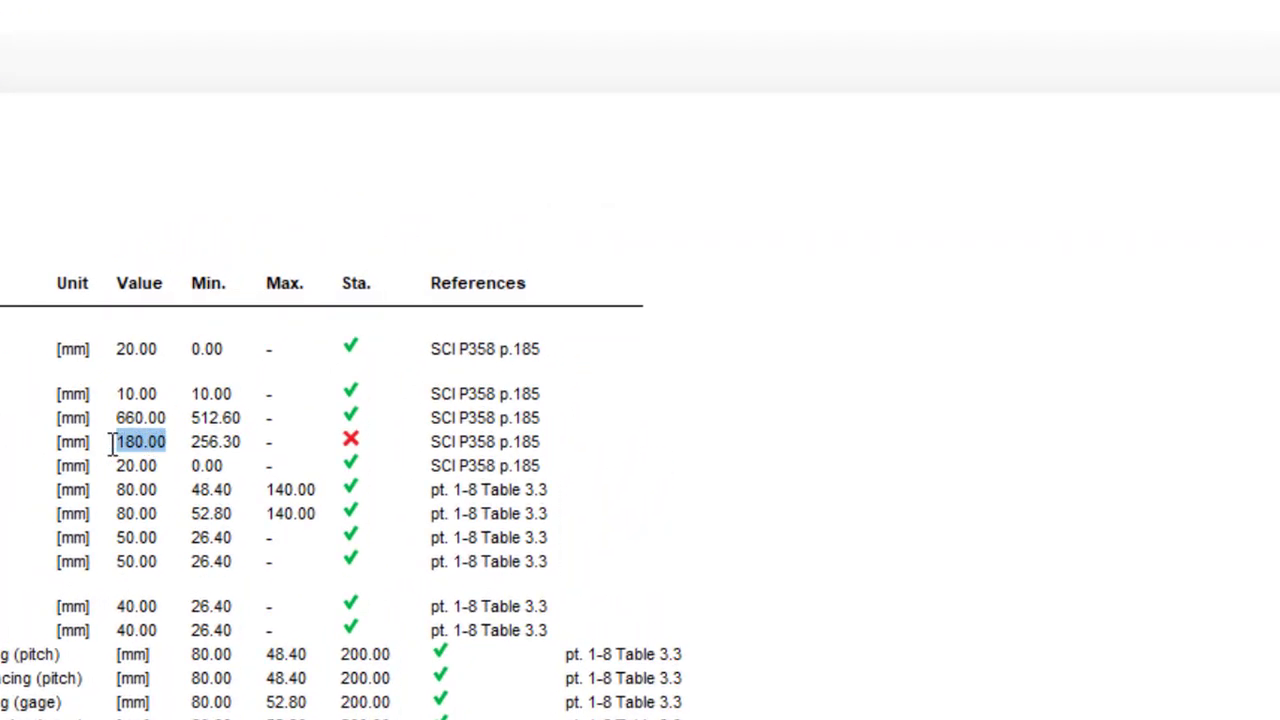
left_click_drag(194, 443, 249, 443)
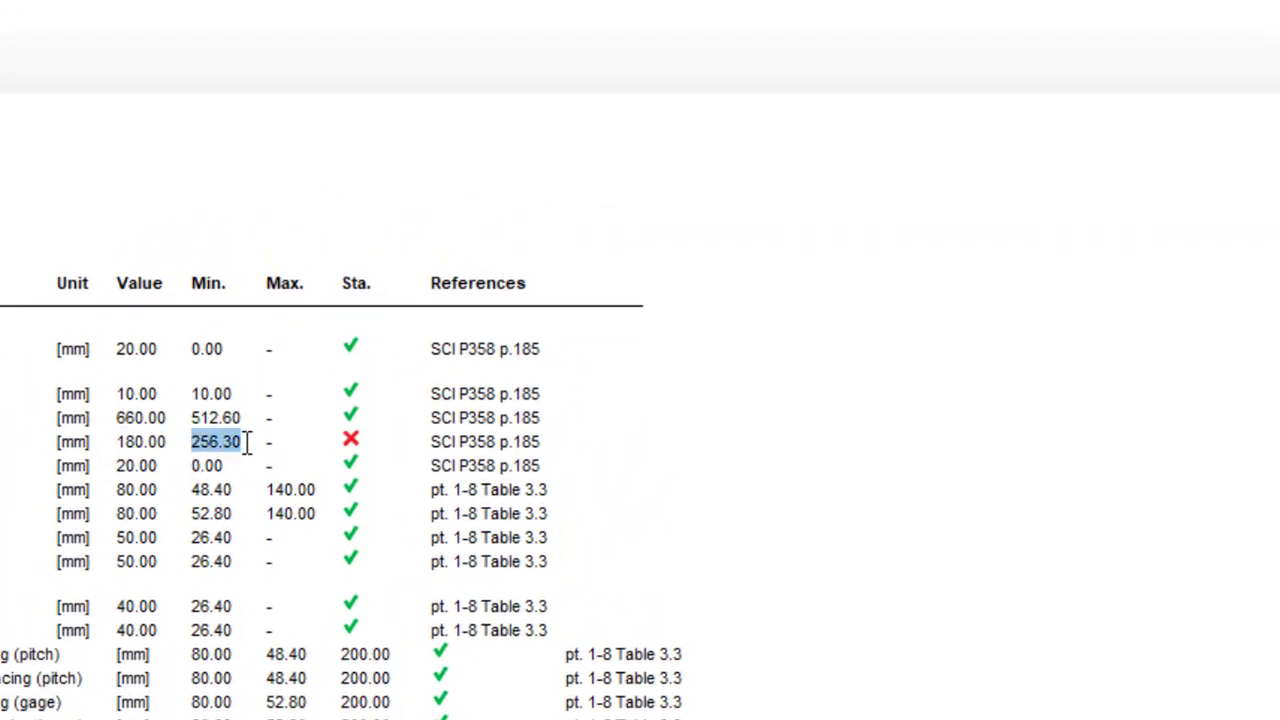
left_click(350, 440)
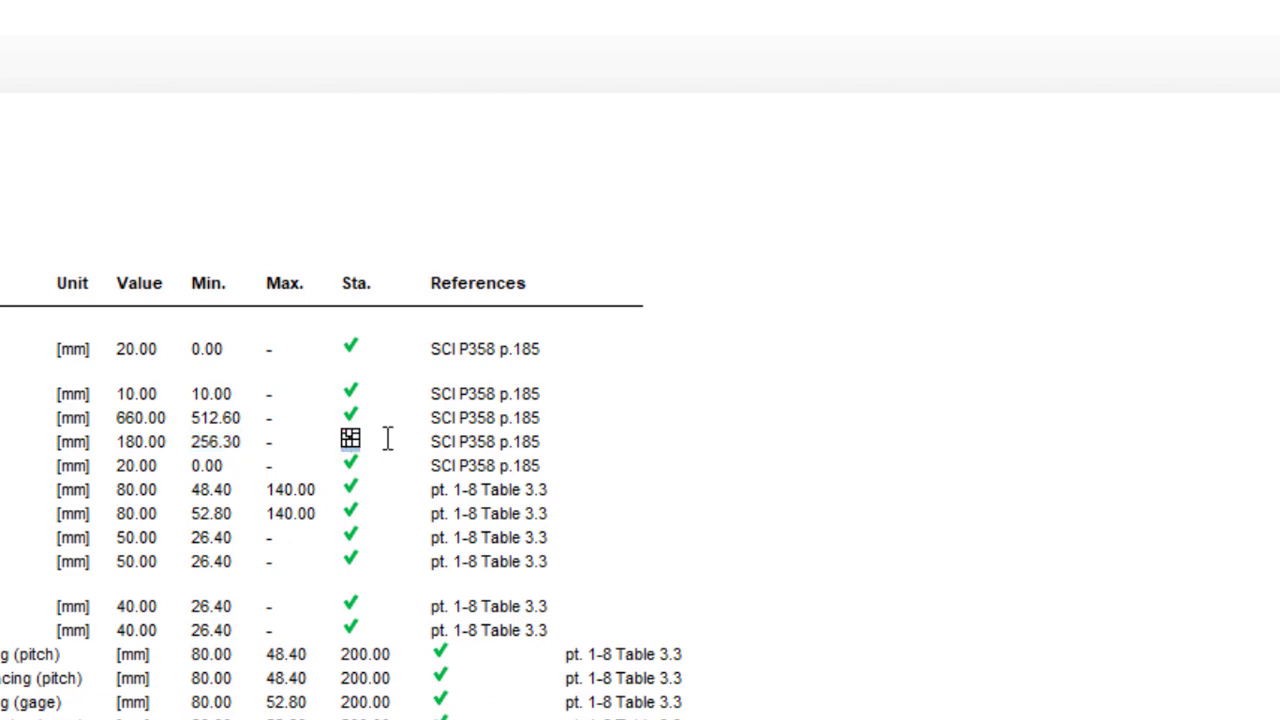
left_click(371, 463)
Step: Examine the bottom column's front plate width and the design check ratios, then close the report and inspect the splice model
scroll(367, 705, "down", 5)
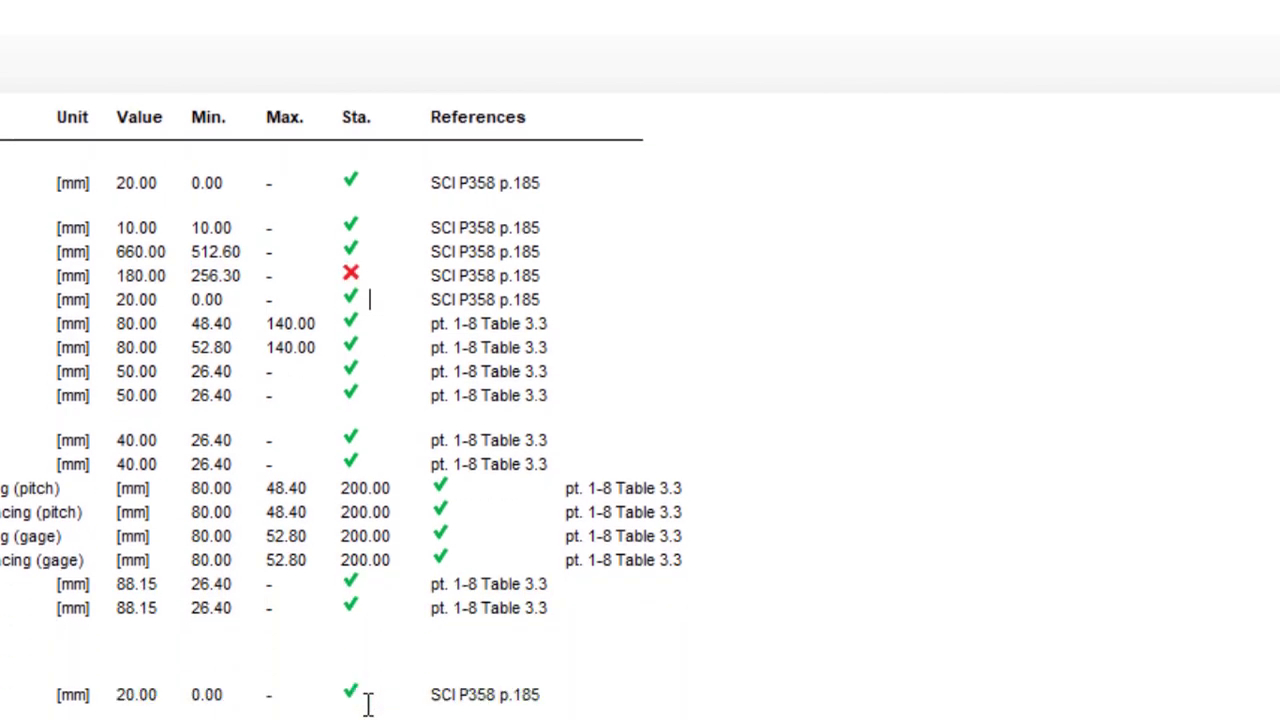
left_click_drag(168, 703, 254, 704)
scroll(365, 700, "down", 8)
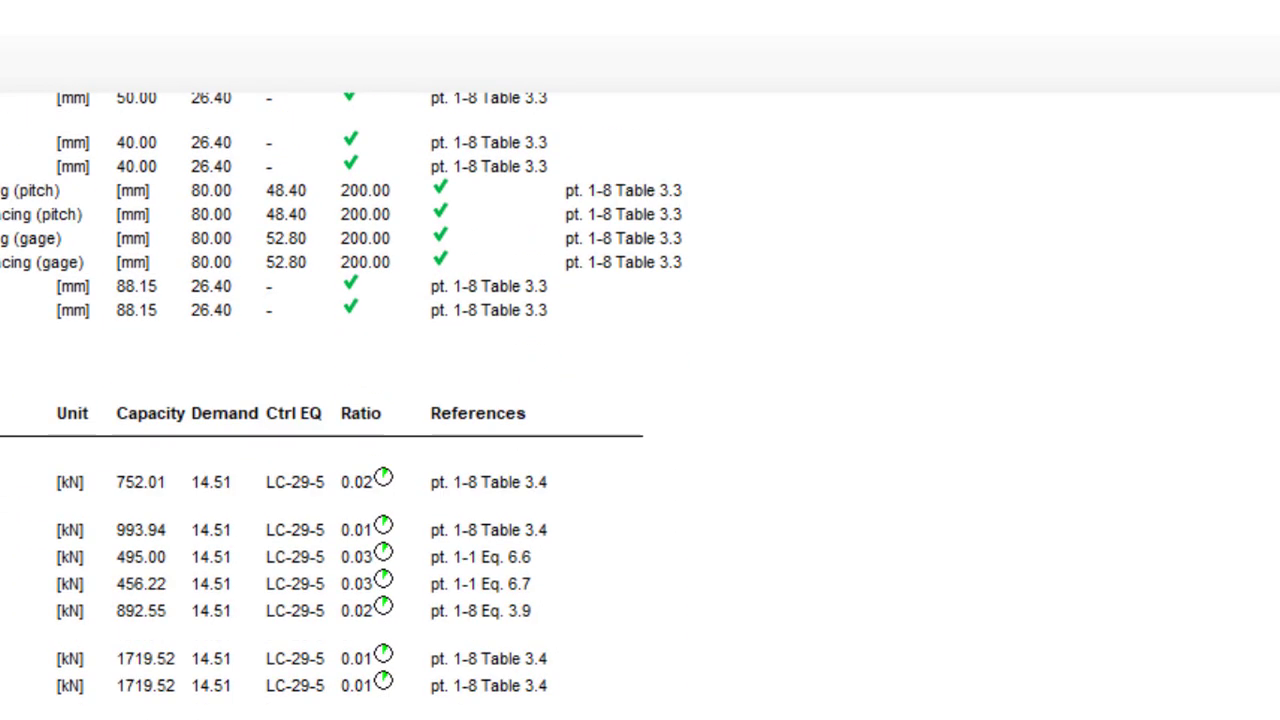
scroll(342, 405, "up", 6)
scroll(342, 405, "down", 3)
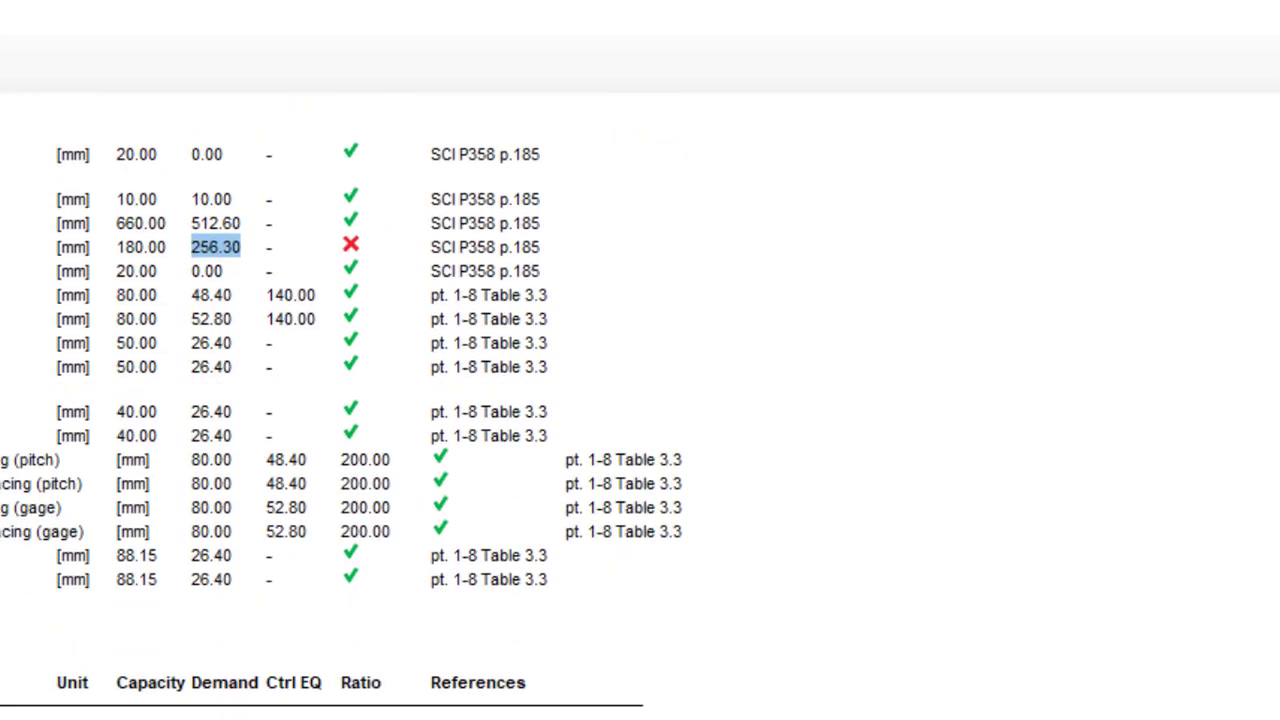
scroll(118, 432, "up", 2)
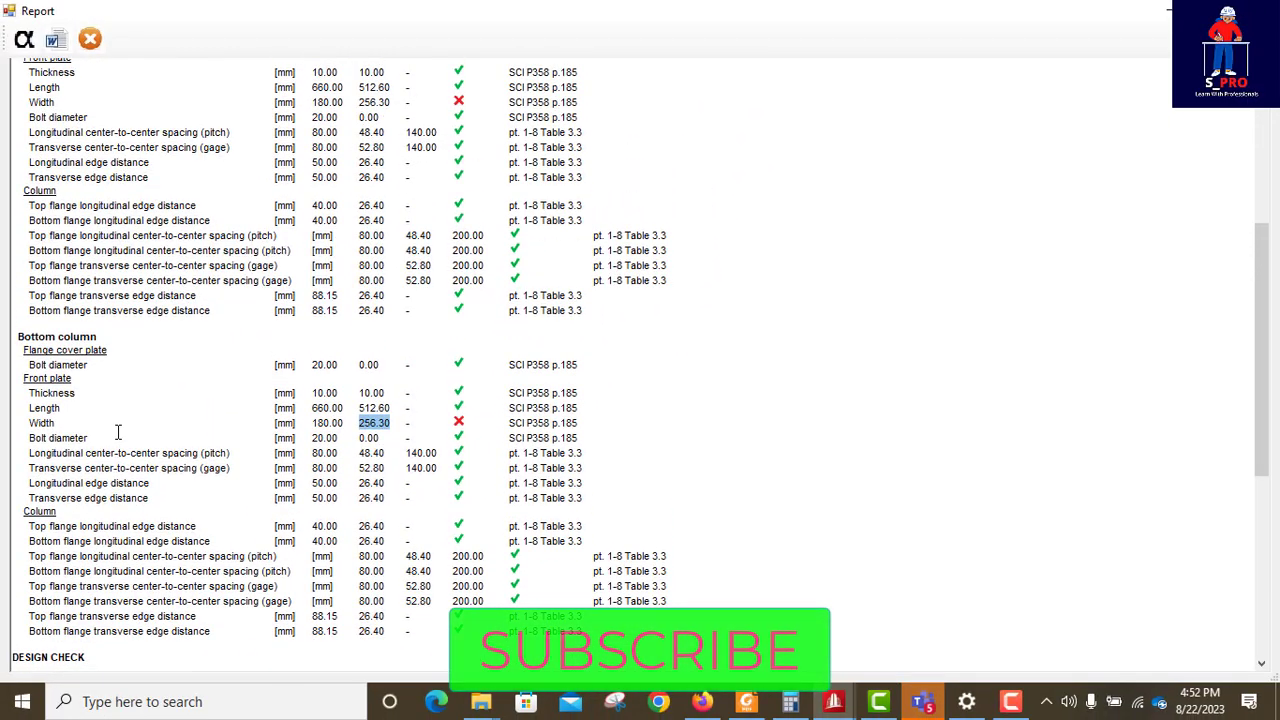
scroll(118, 432, "up", 5)
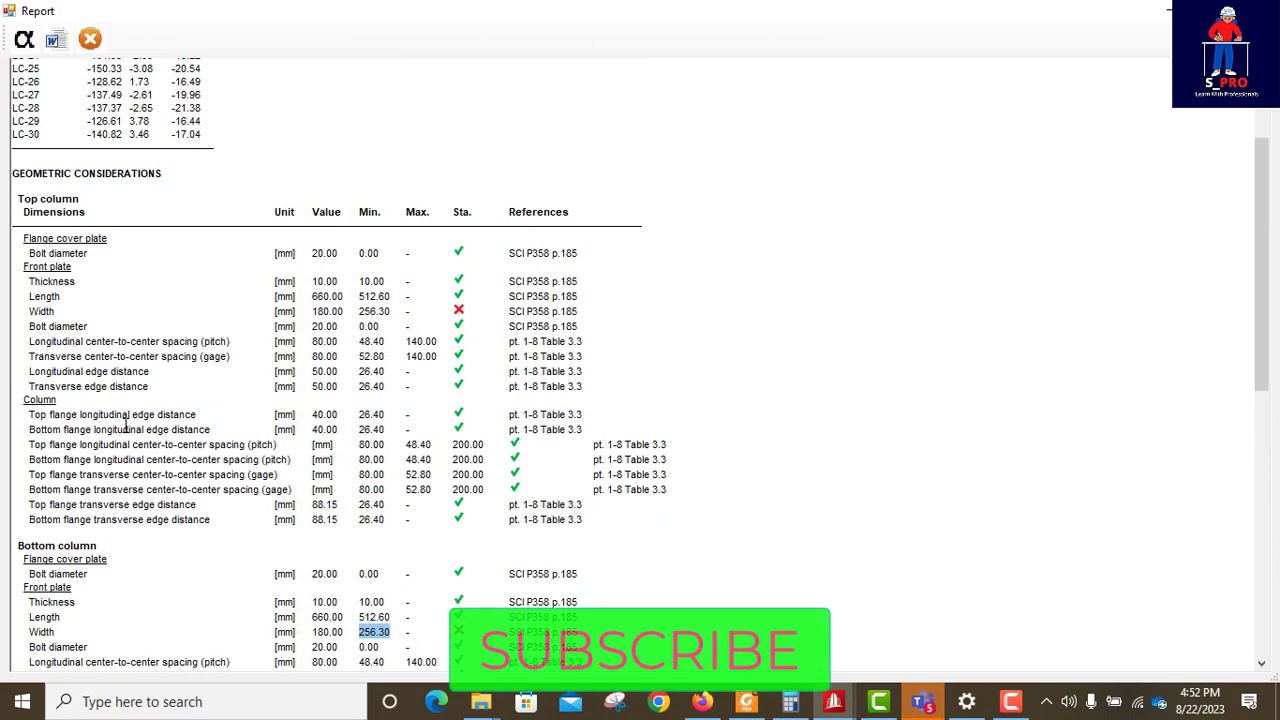
scroll(127, 425, "up", 2)
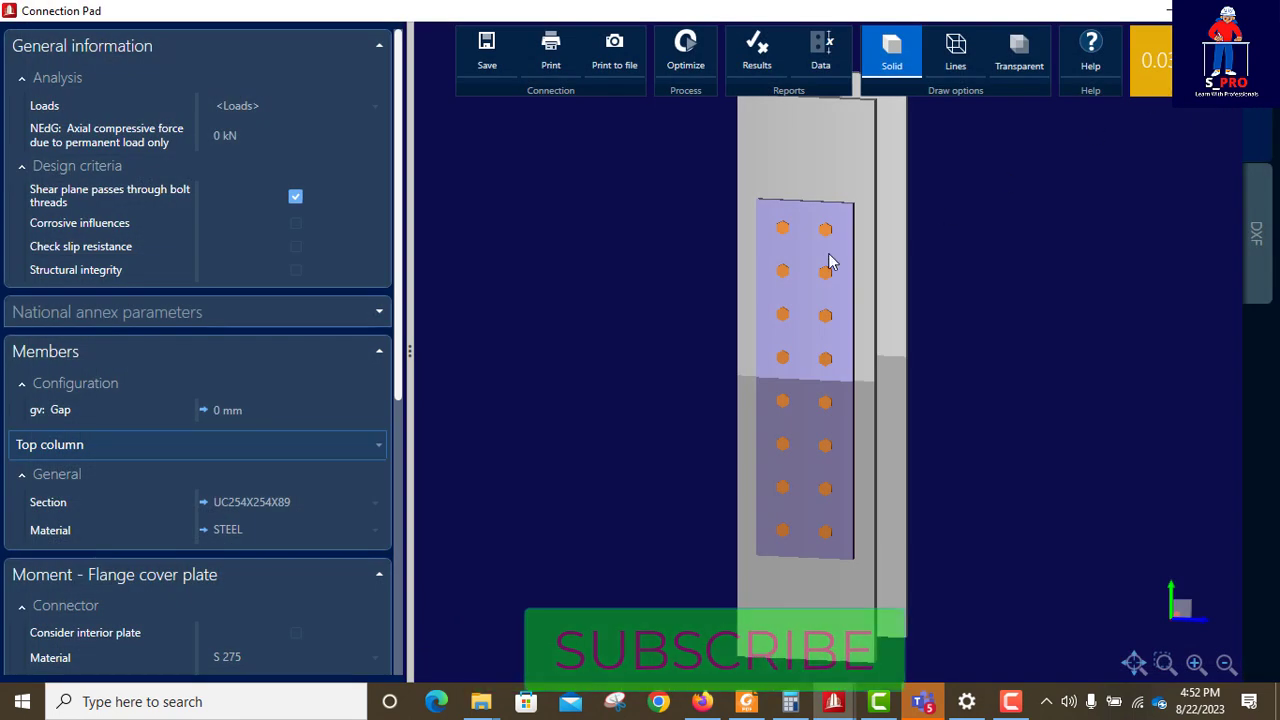
left_click_drag(876, 393, 777, 393)
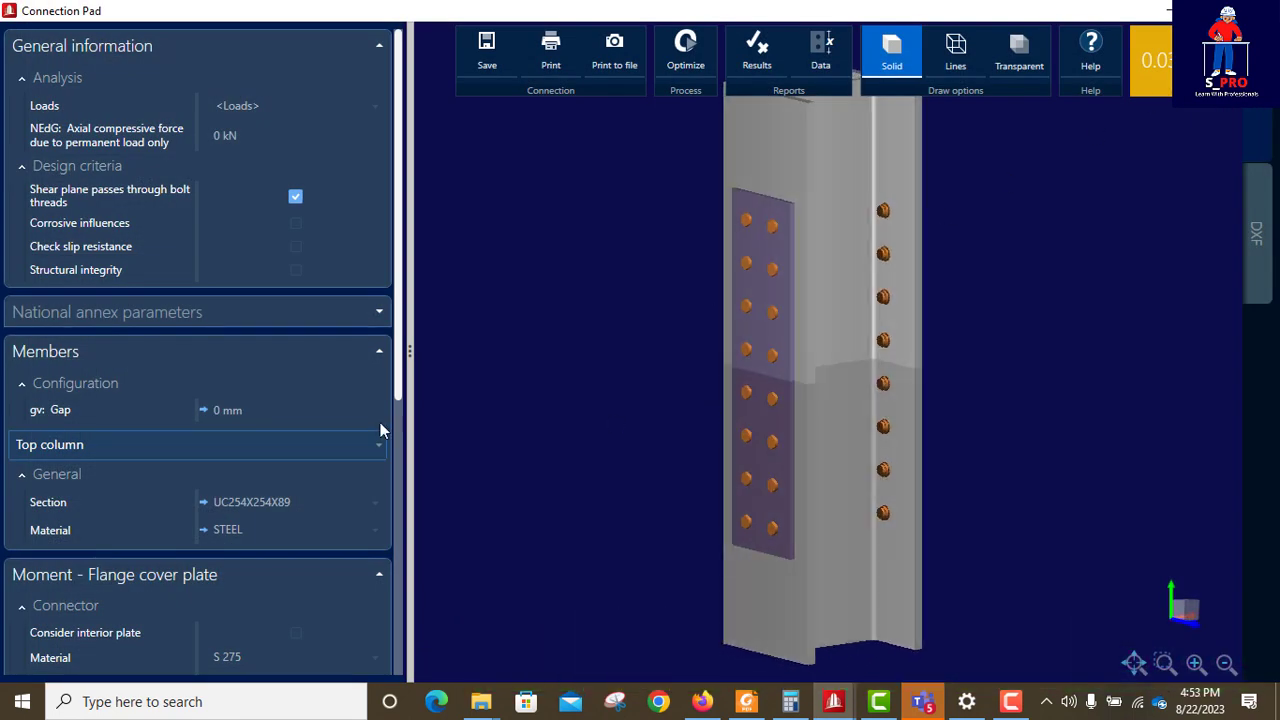
Step: Enable the structural integrity check in the splice's design criteria
scroll(134, 417, "down", 2)
scroll(187, 384, "up", 2)
left_click(293, 268)
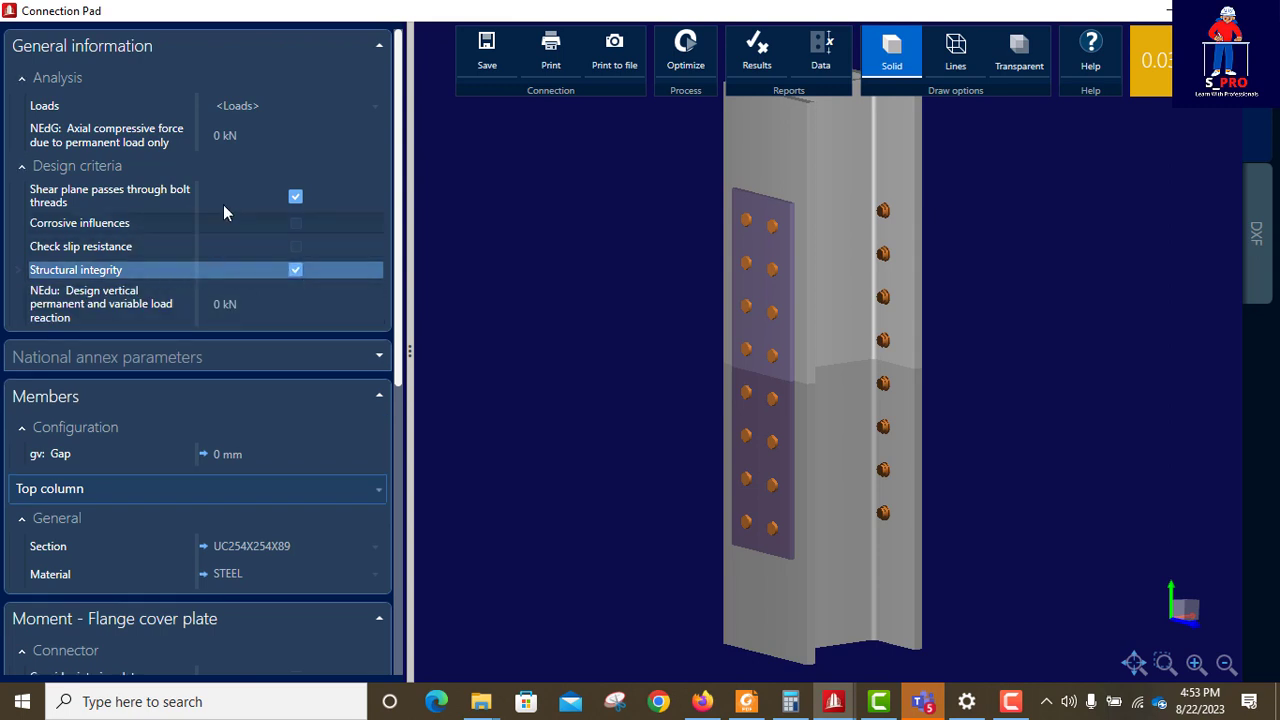
Step: Set the flange cover plate's bolt rows to 2 on both the top and bottom side columns
scroll(305, 218, "down", 1)
scroll(307, 250, "down", 3)
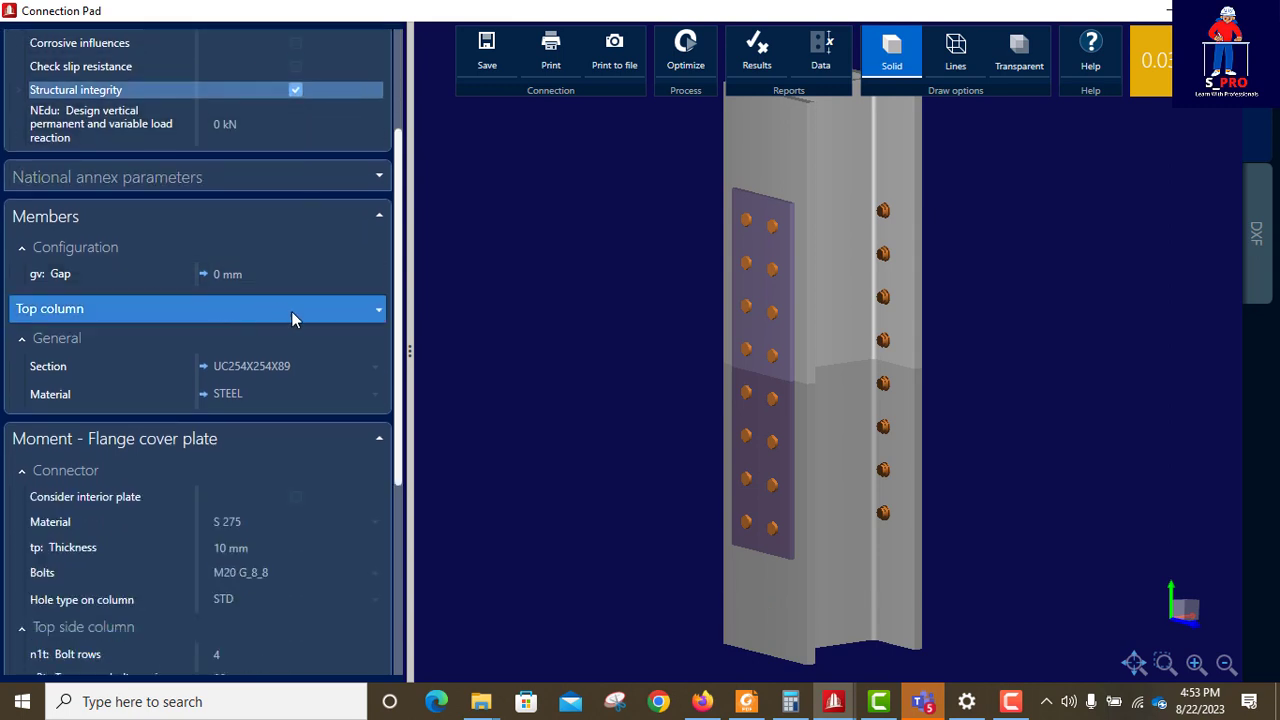
scroll(203, 350, "down", 4)
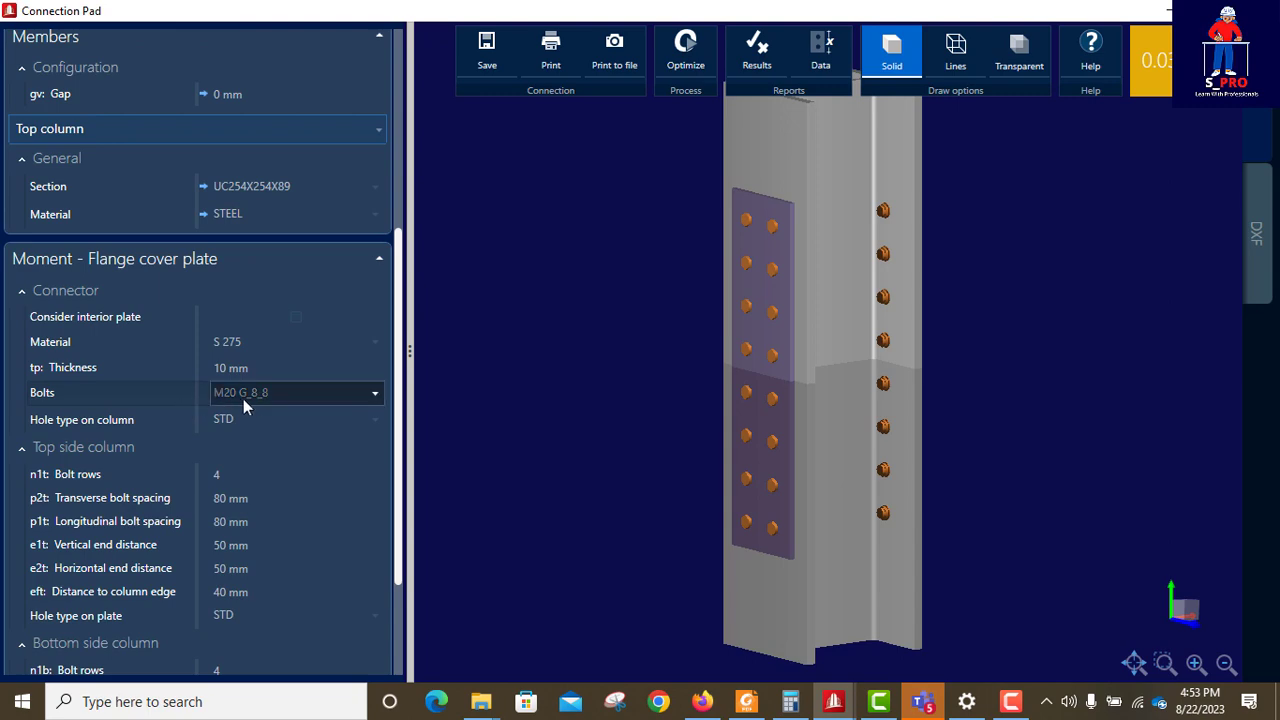
left_click(262, 367)
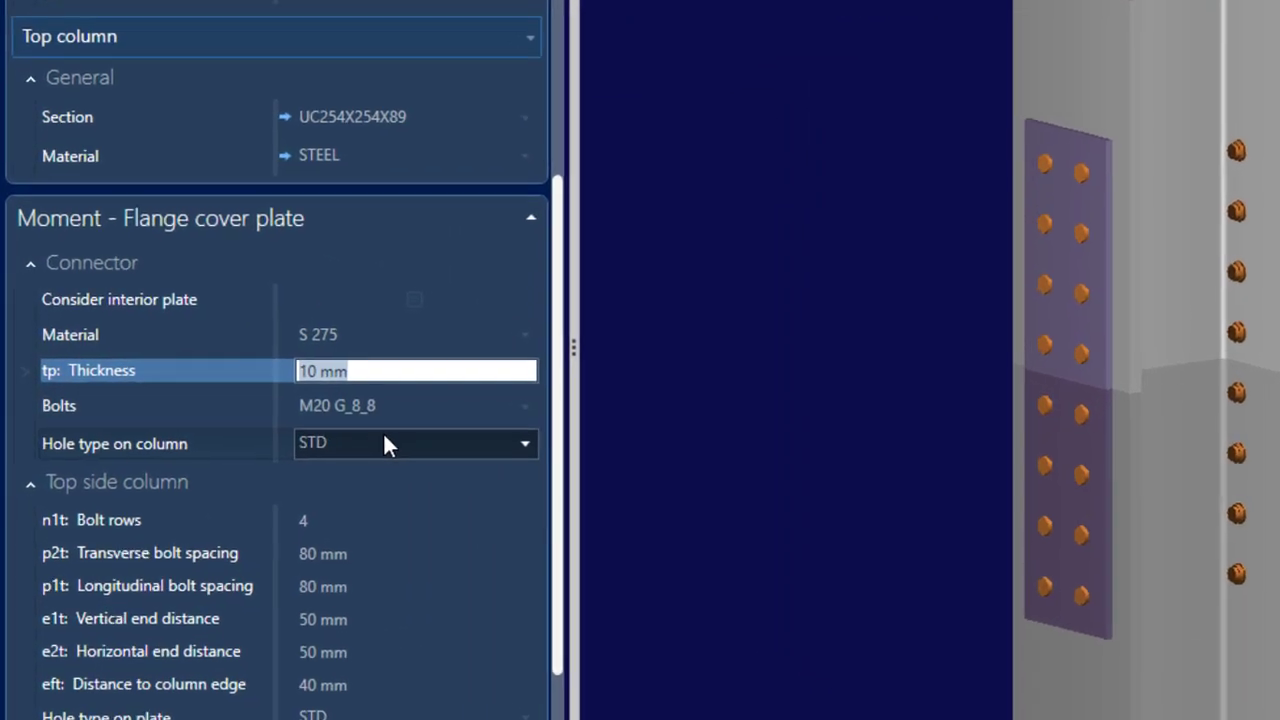
scroll(425, 432, "down", 1)
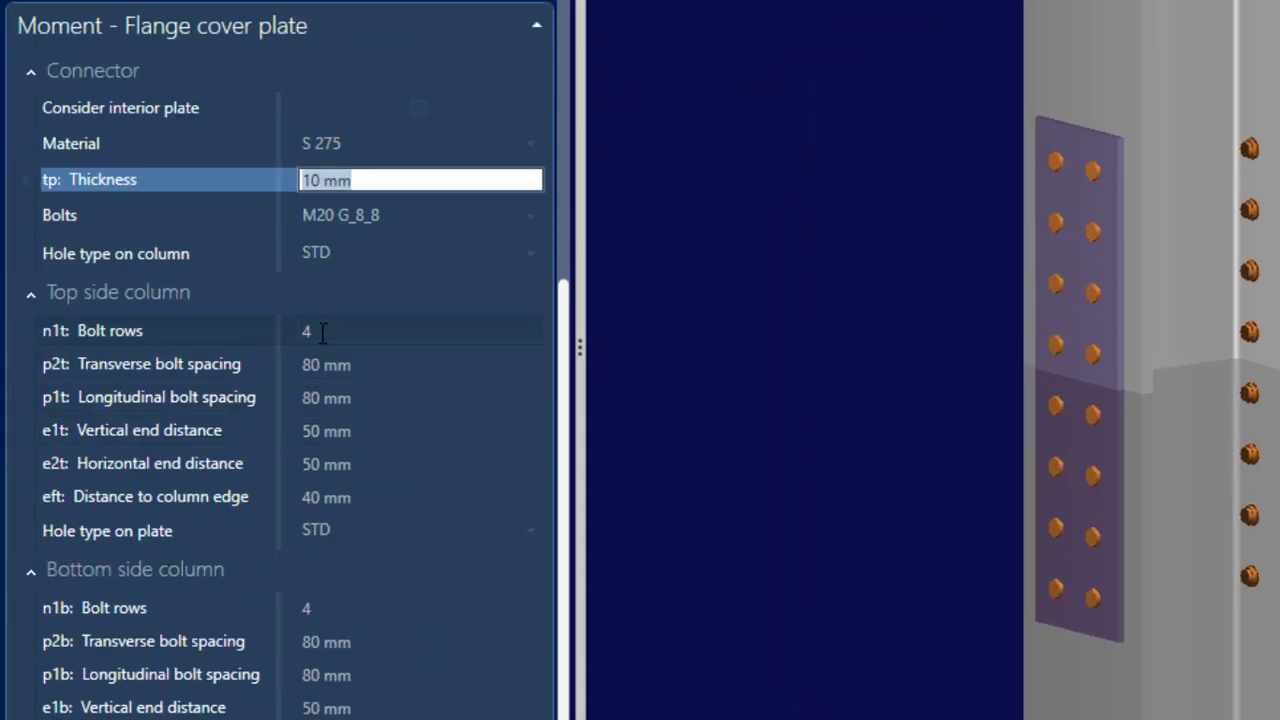
left_click(322, 332)
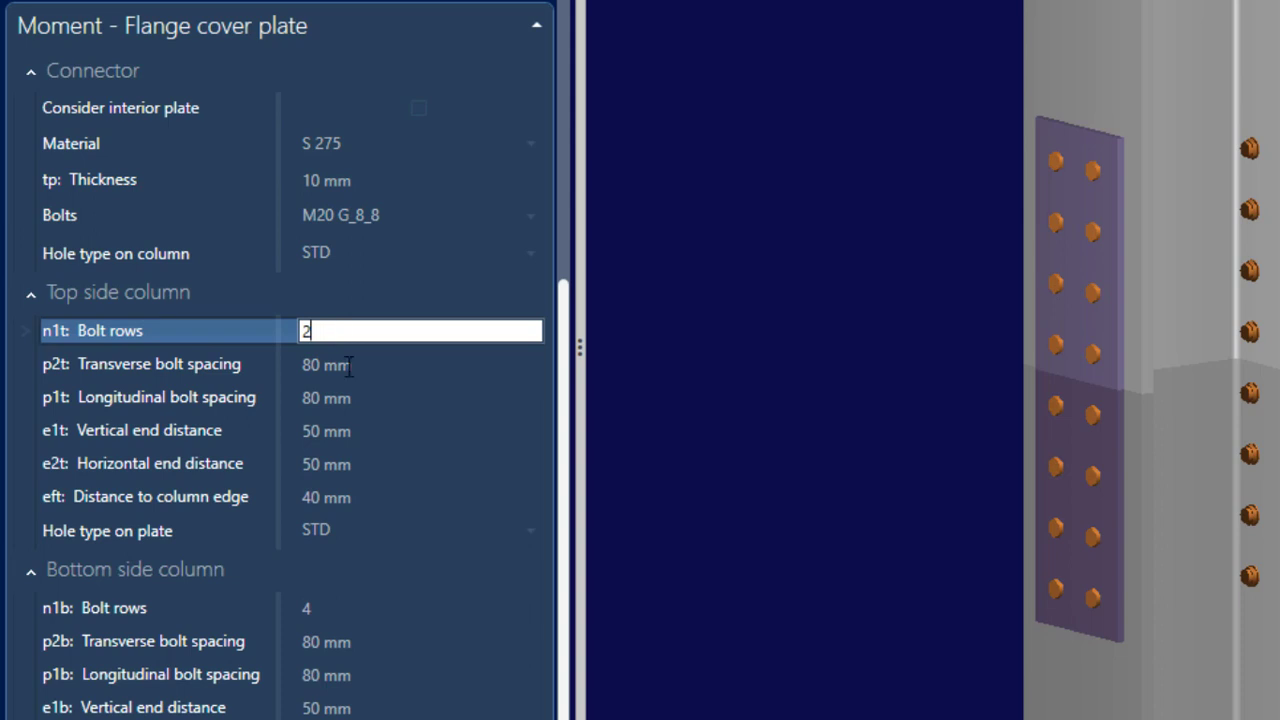
type("2")
left_click(386, 396)
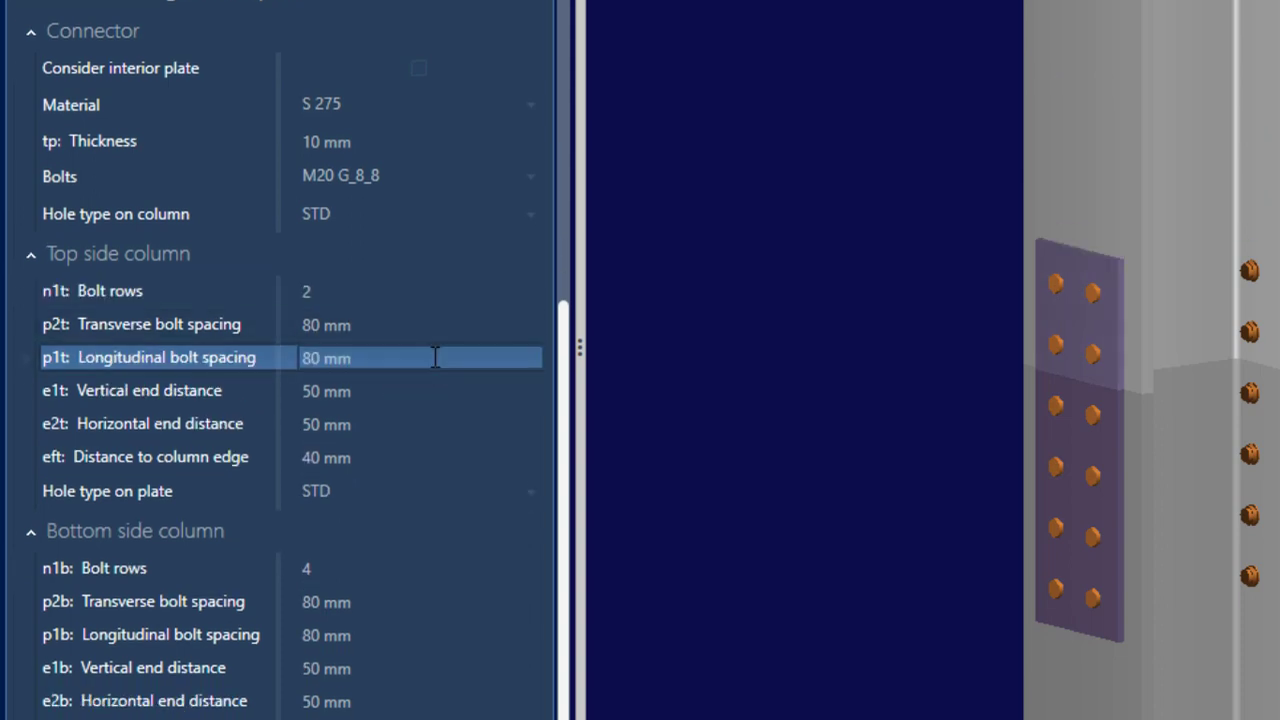
left_click(326, 630)
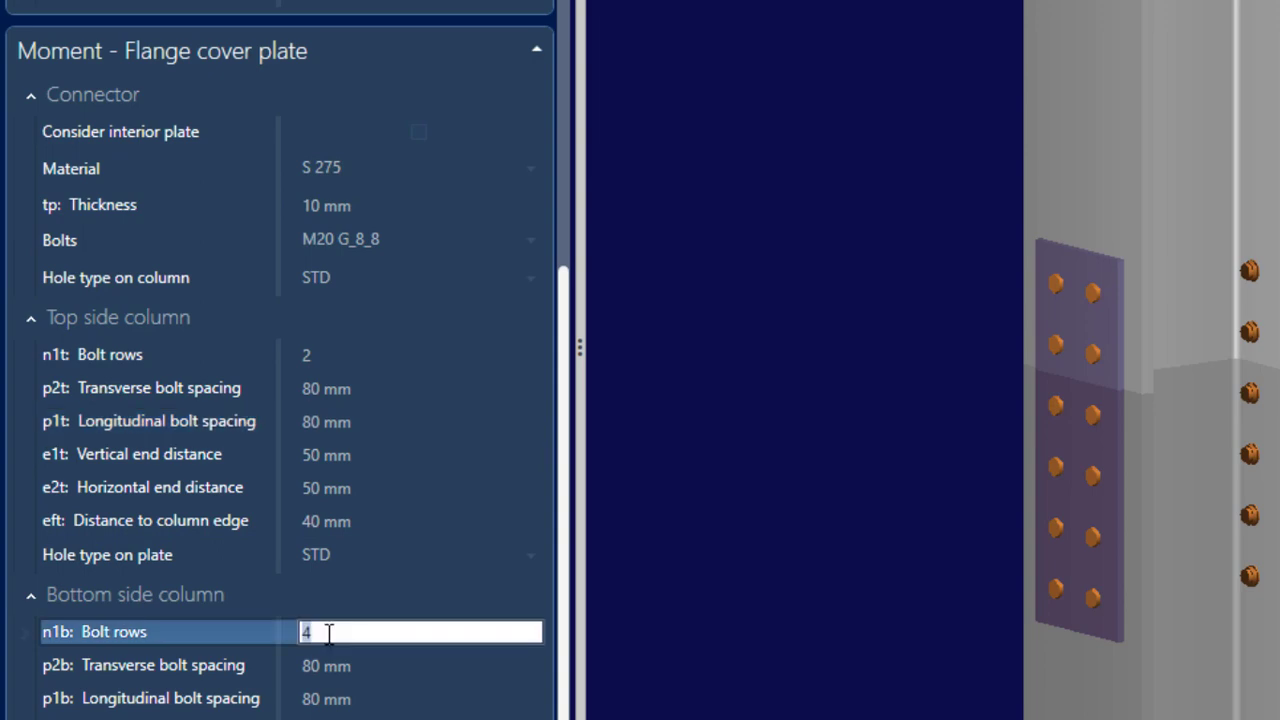
key("Return")
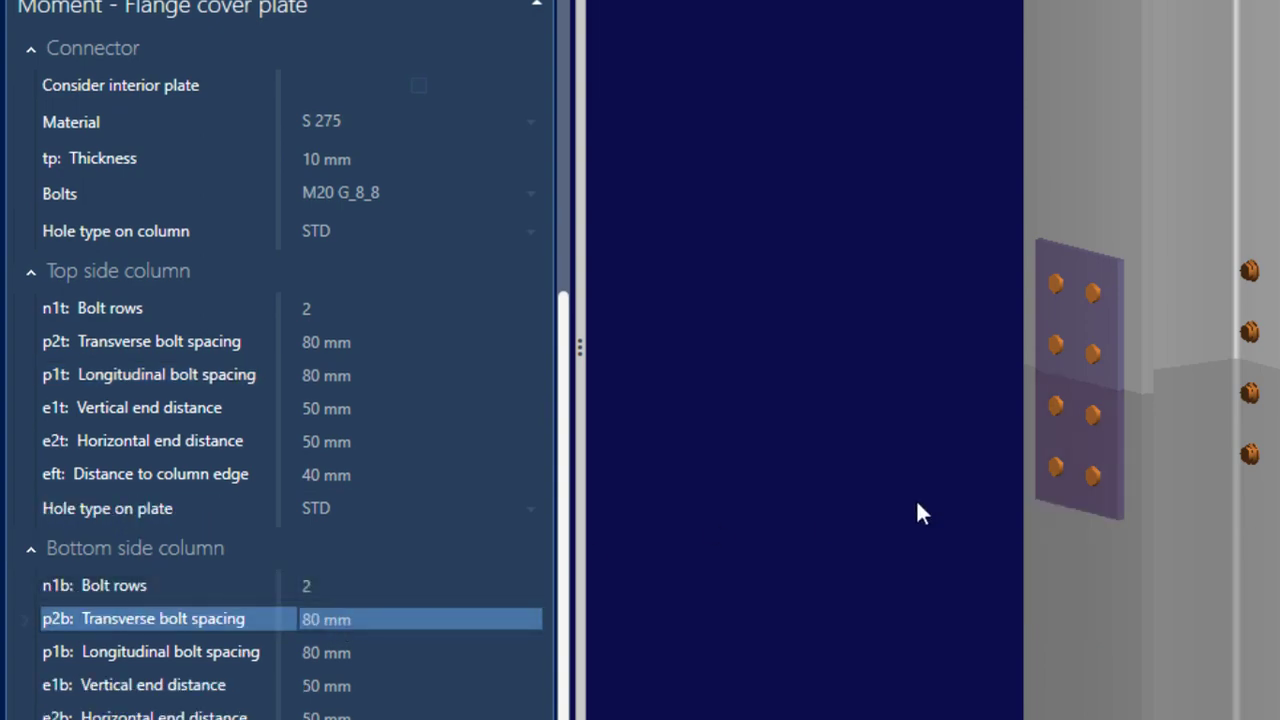
Step: Open the splice's DXF drawing and examine the cover plate width and bolt layout in the front view
left_click(1256, 234)
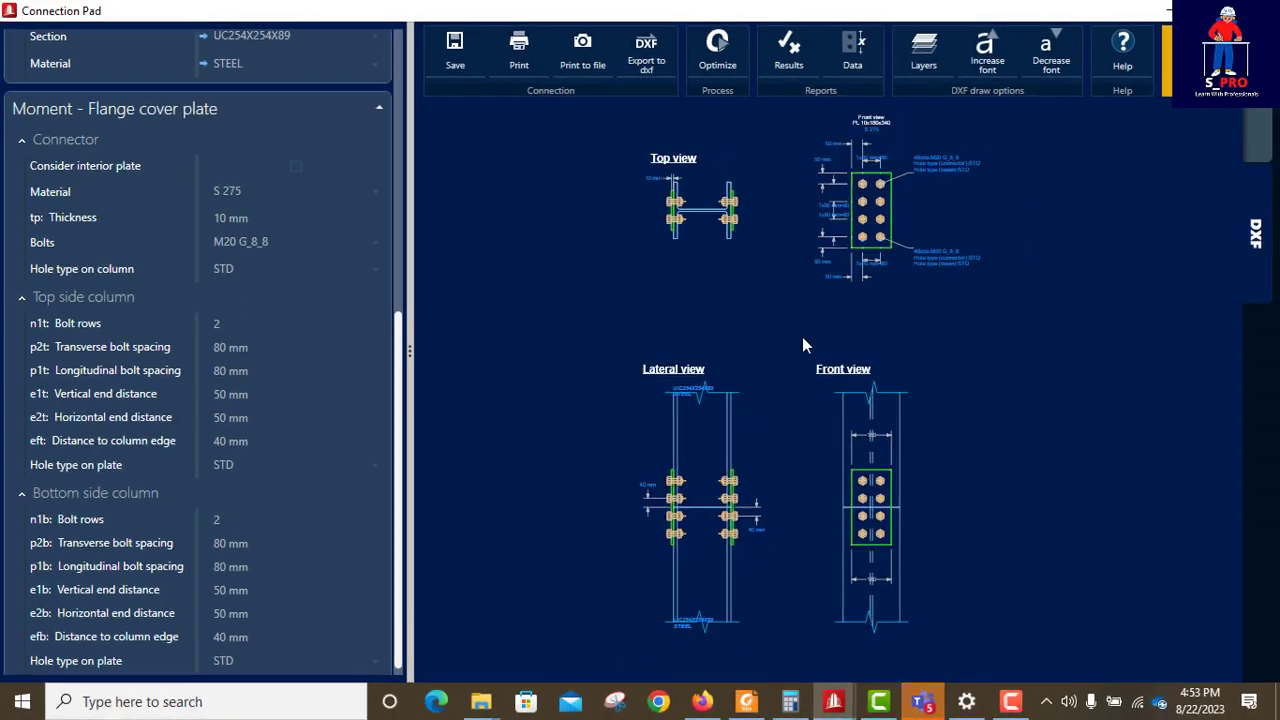
scroll(802, 245, "up", 2)
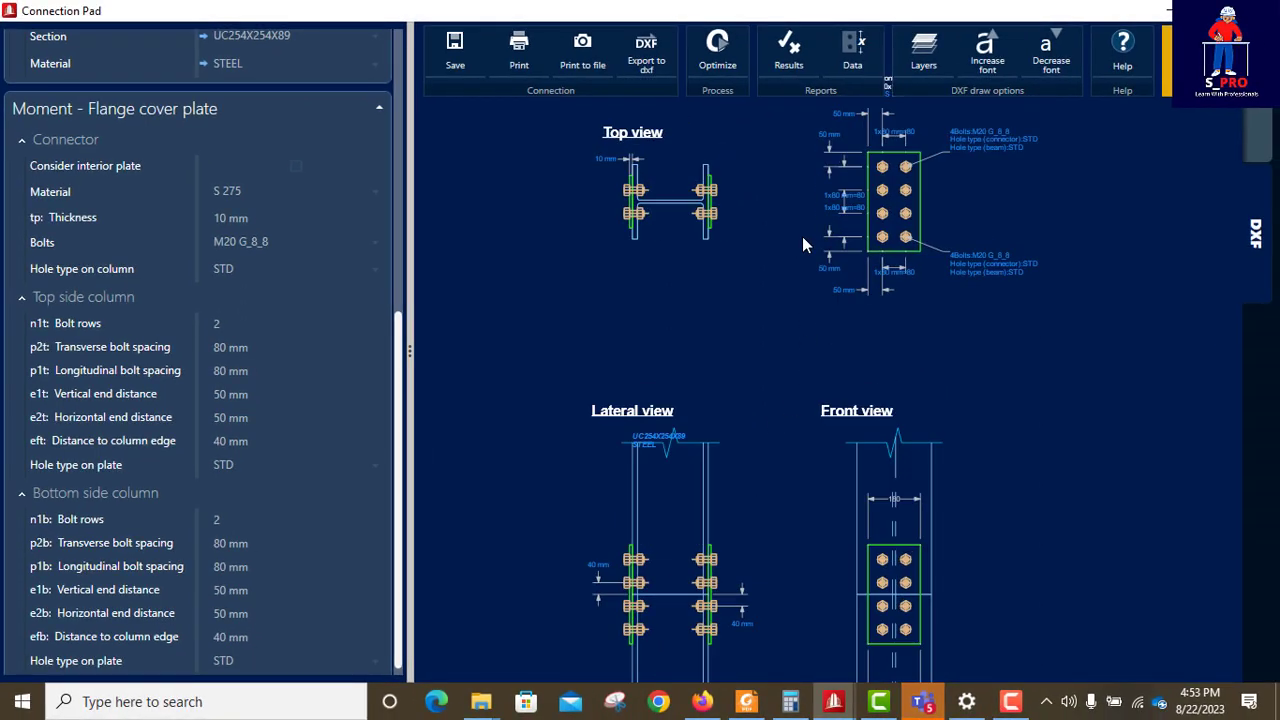
scroll(823, 368, "down", 3)
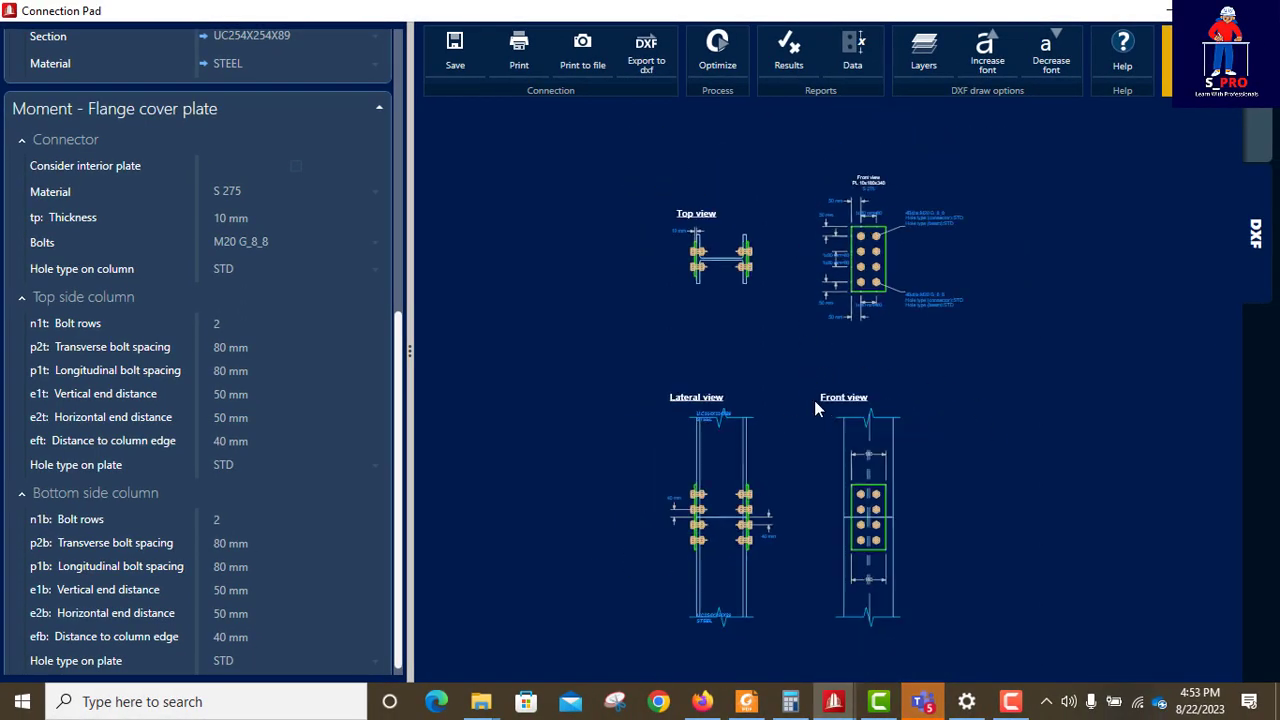
scroll(924, 535, "up", 2)
scroll(924, 533, "up", 4)
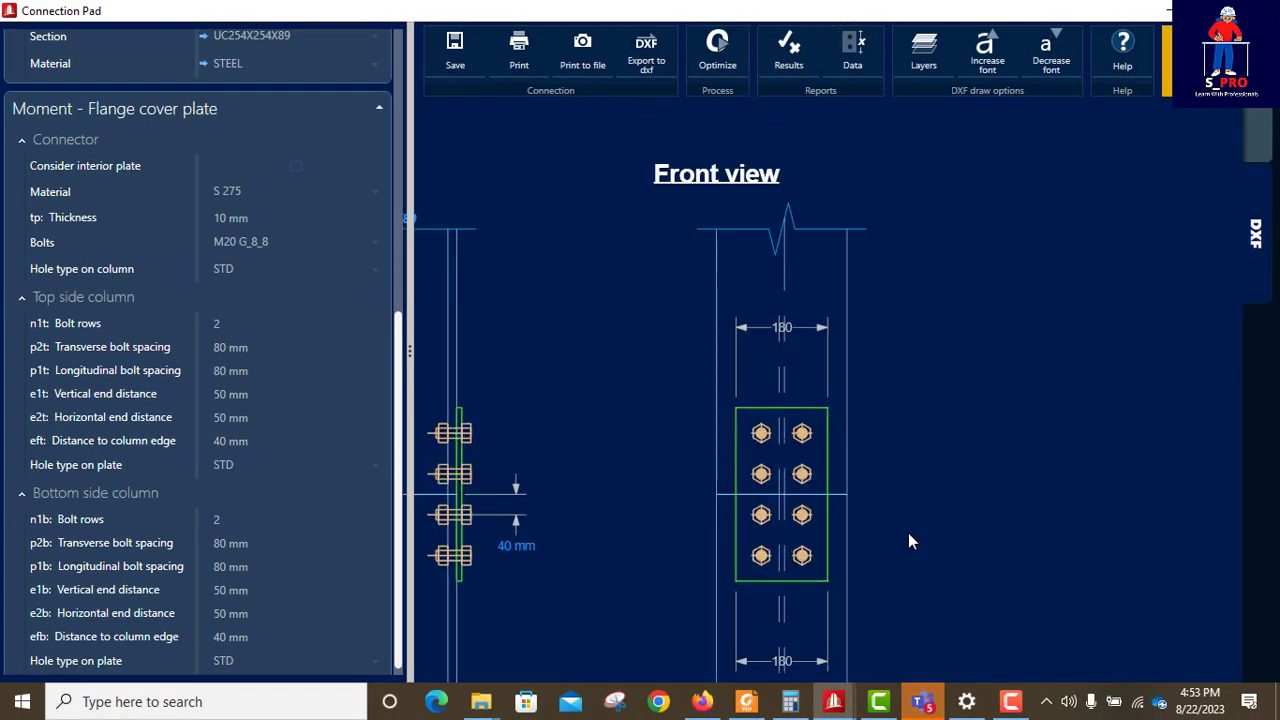
scroll(768, 361, "down", 2)
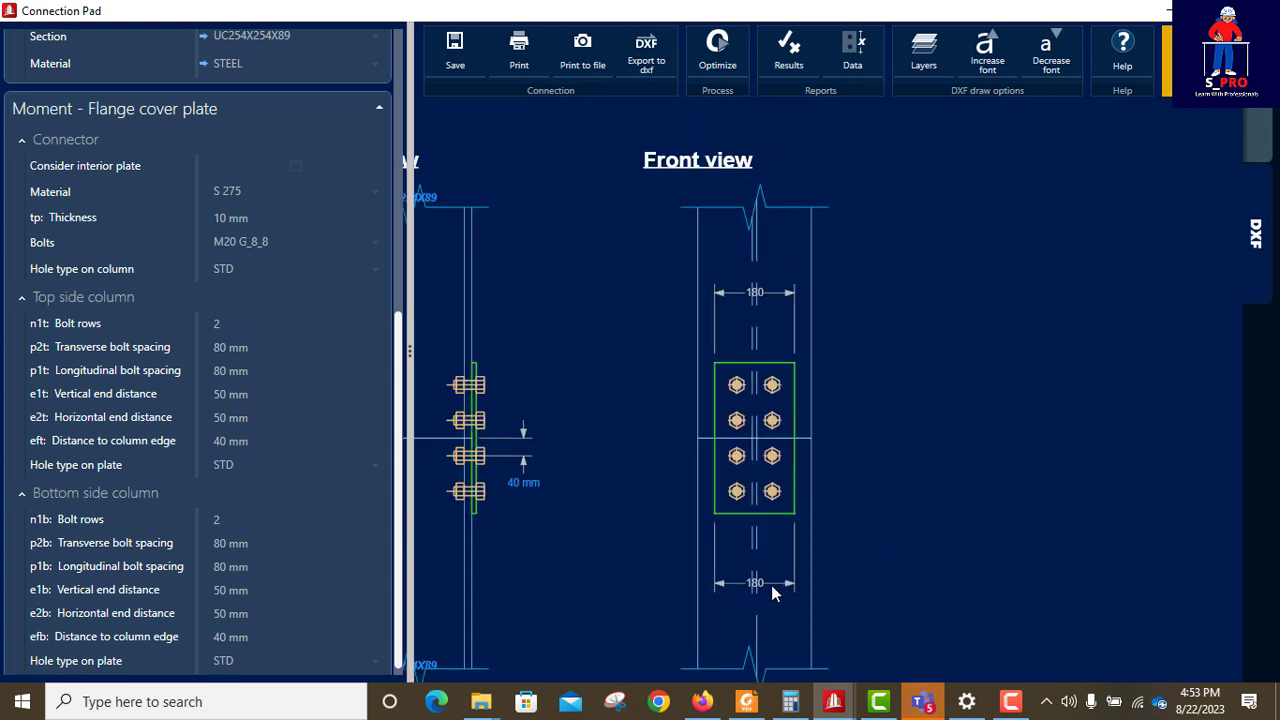
Step: Set the top side column's transverse bolt spacing, longitudinal bolt spacing and vertical end distance to 100 mm each
left_click(265, 347)
type("100")
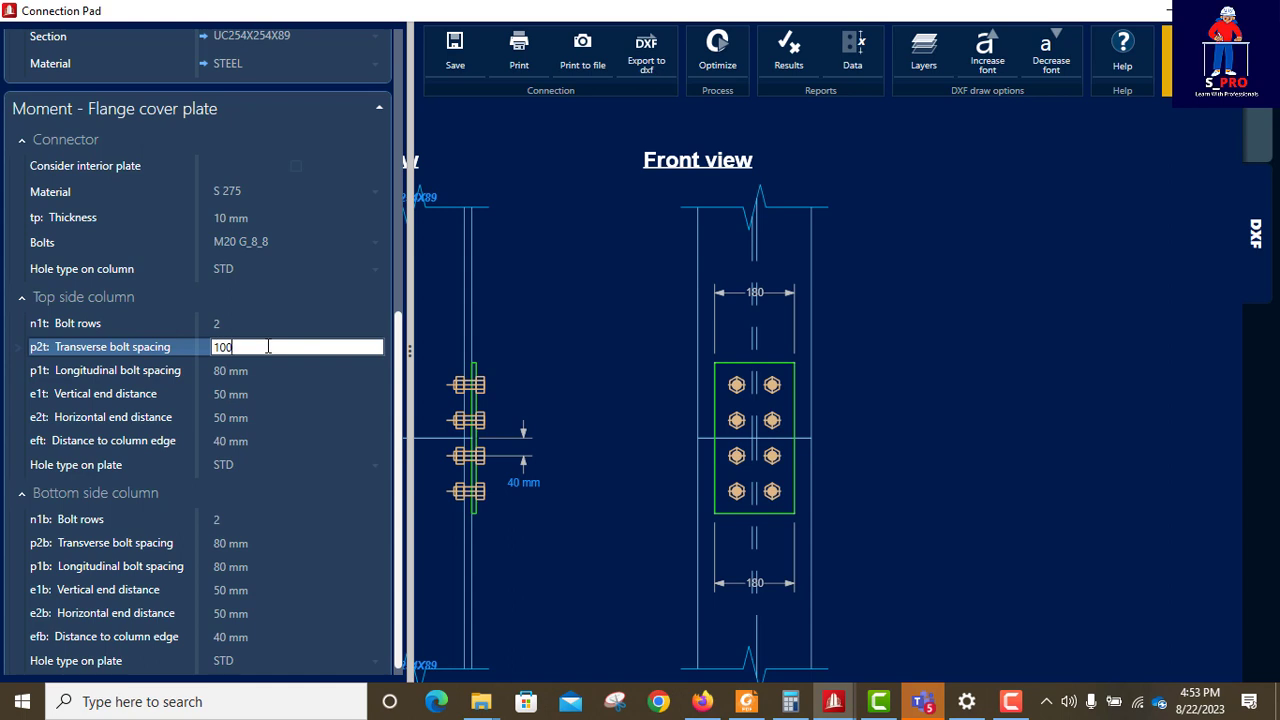
key("Return")
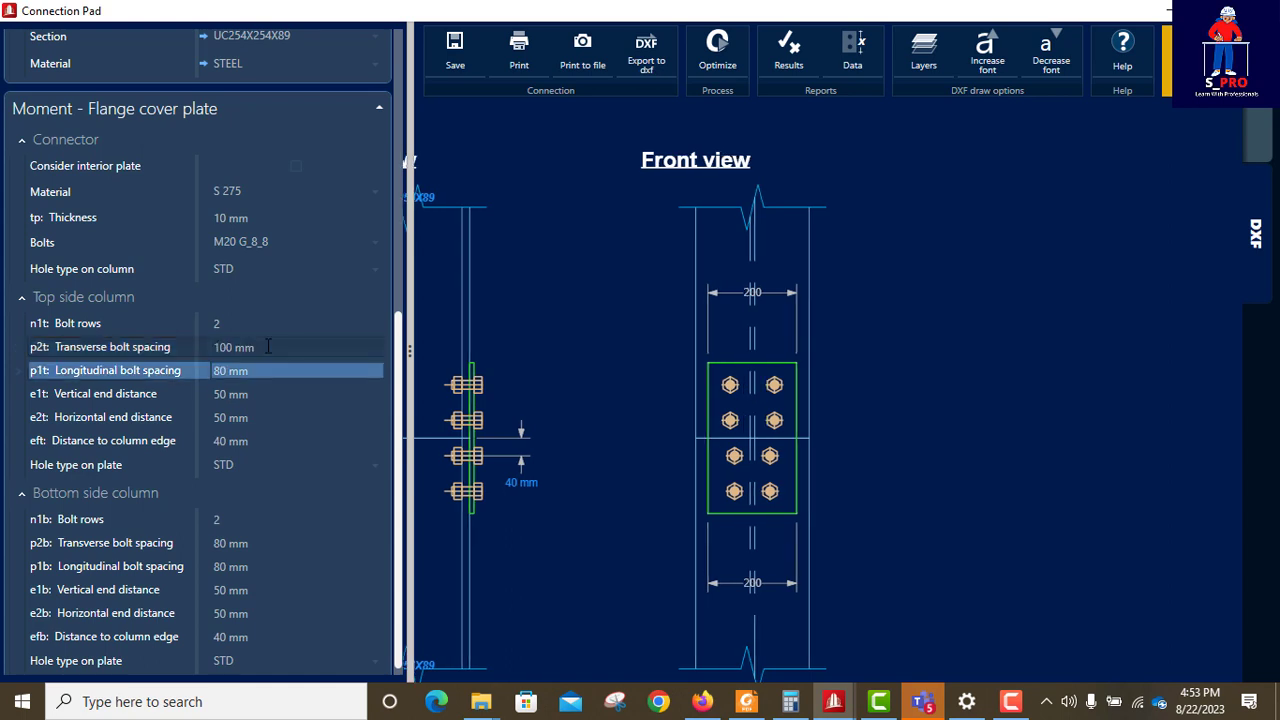
left_click(267, 370)
type("100")
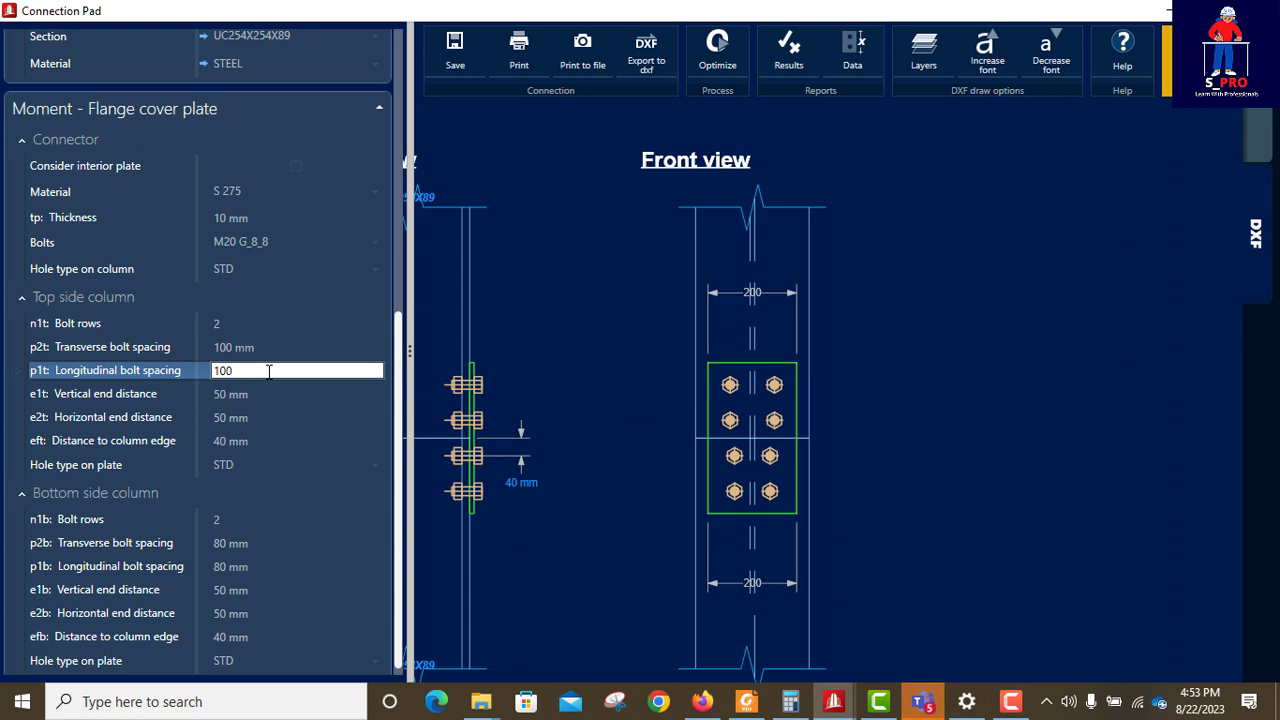
key("Return")
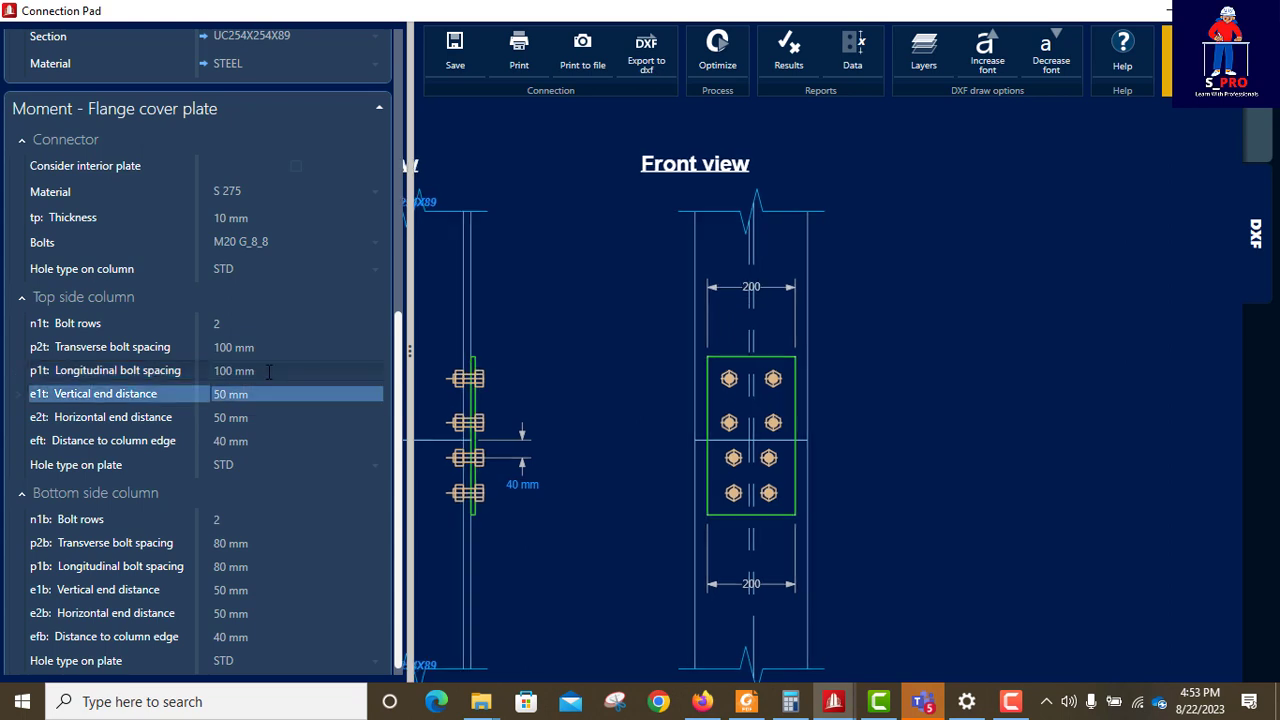
left_click(271, 393)
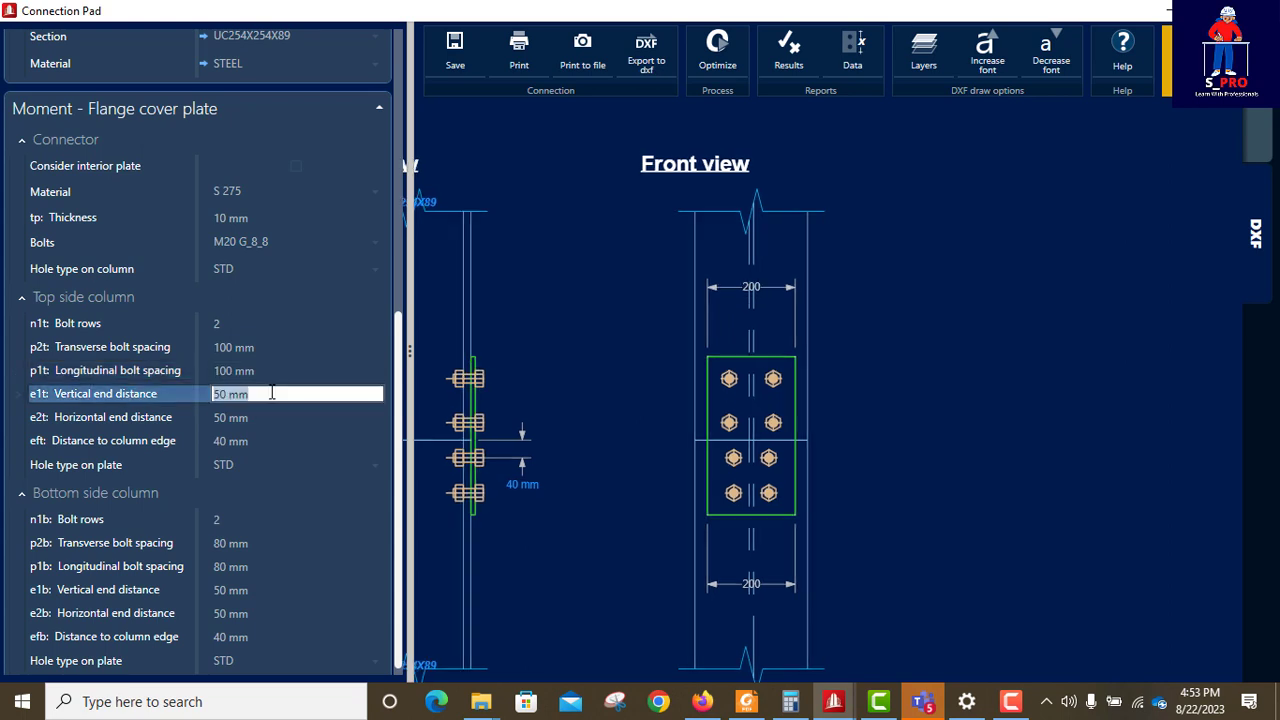
type("100")
key("Return")
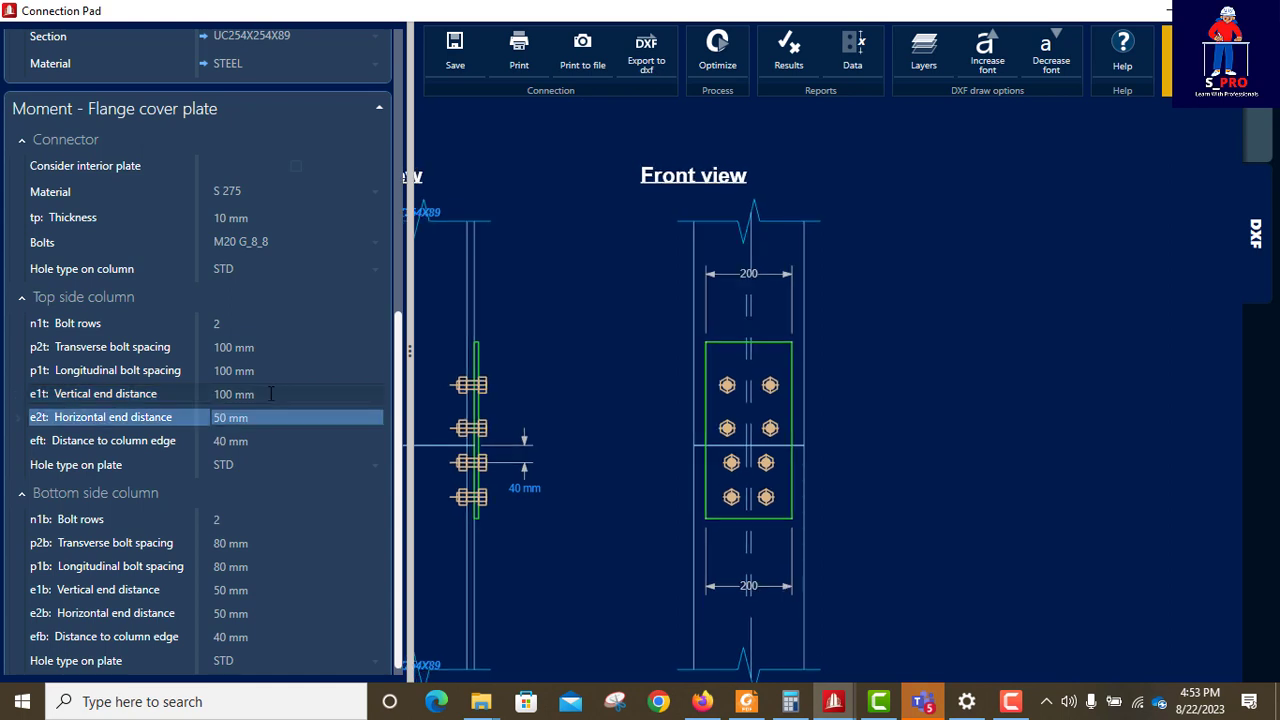
Step: Set the bottom side column's transverse bolt spacing, longitudinal bolt spacing and vertical end distance to 100 mm each
scroll(270, 418, "down", 1)
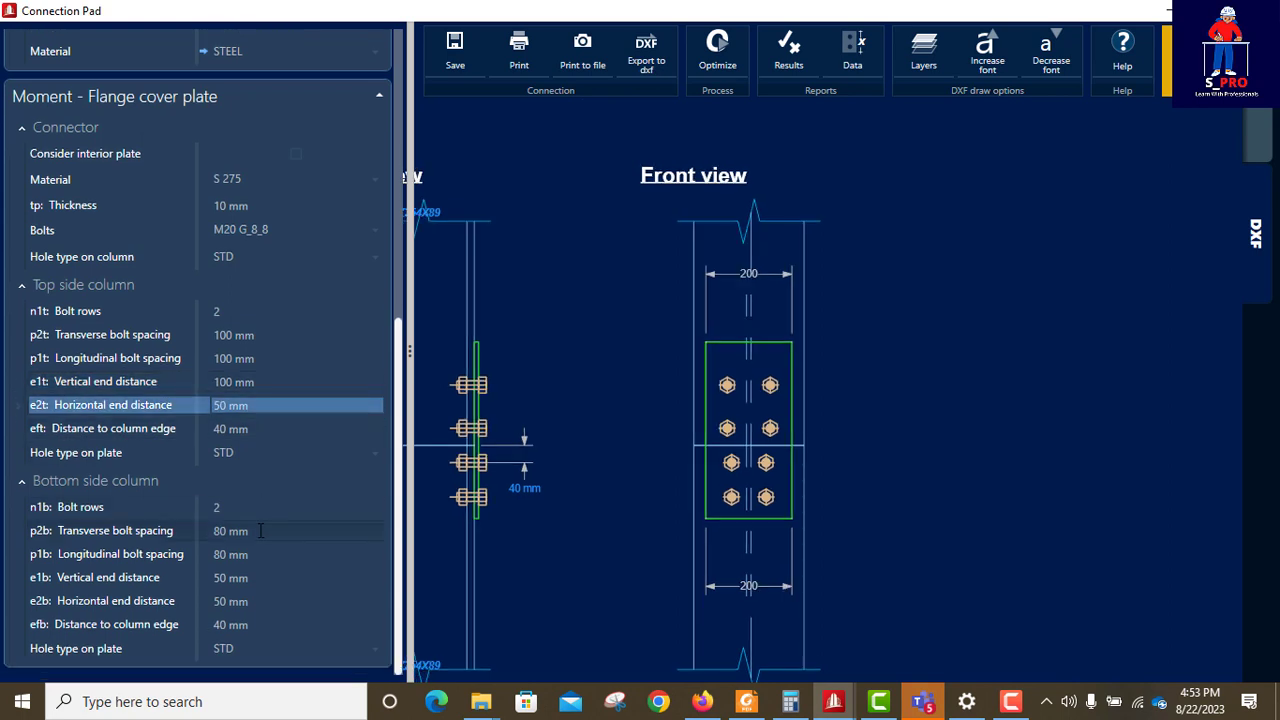
left_click(260, 531)
type("100")
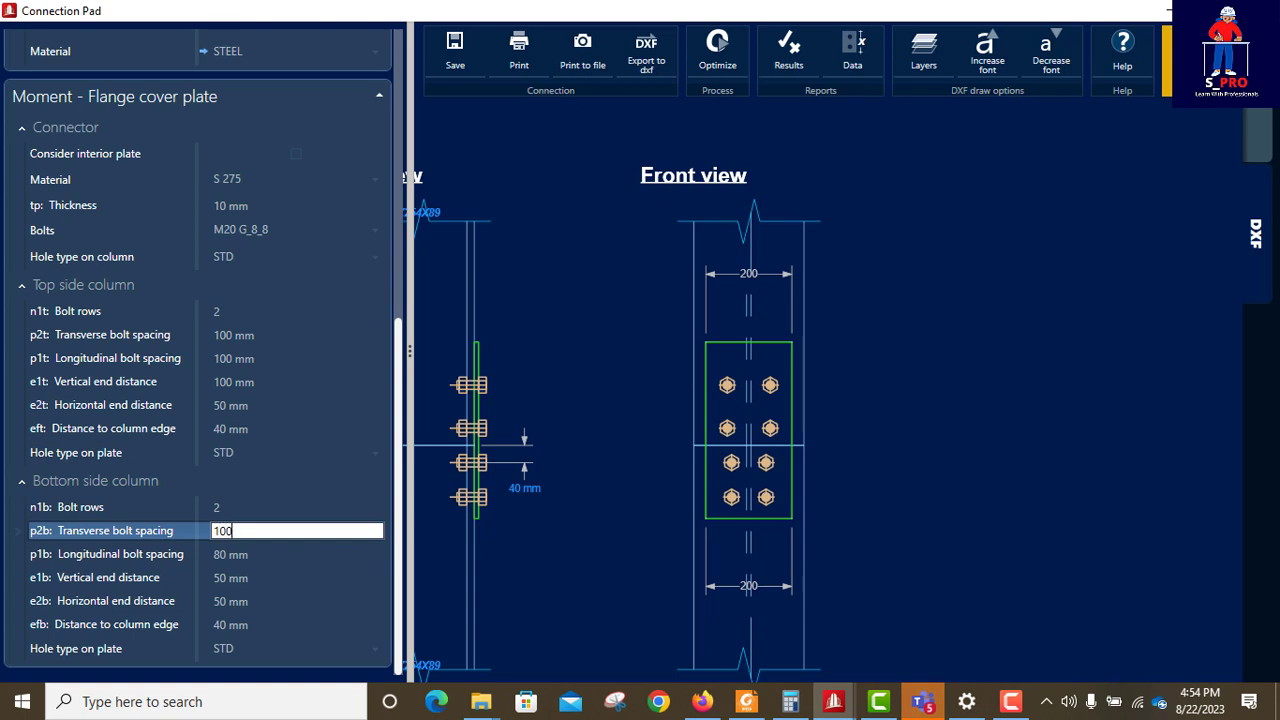
key("Return")
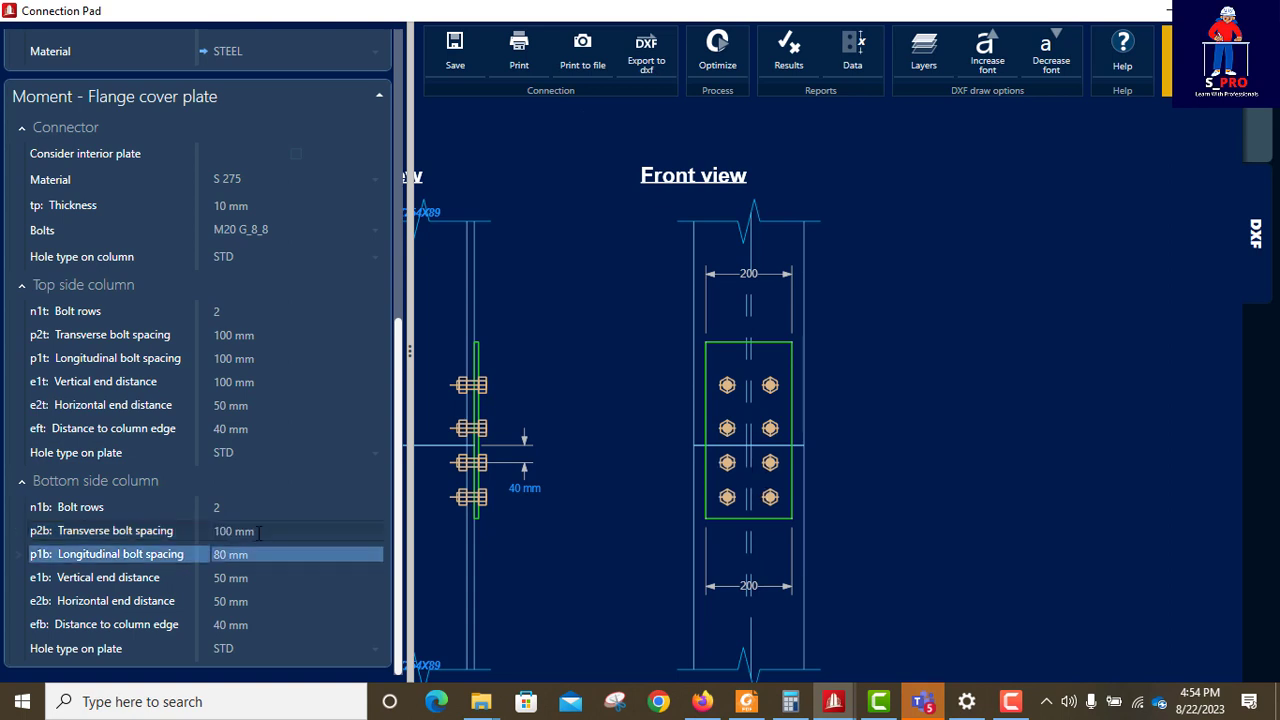
left_click(265, 554)
type("100")
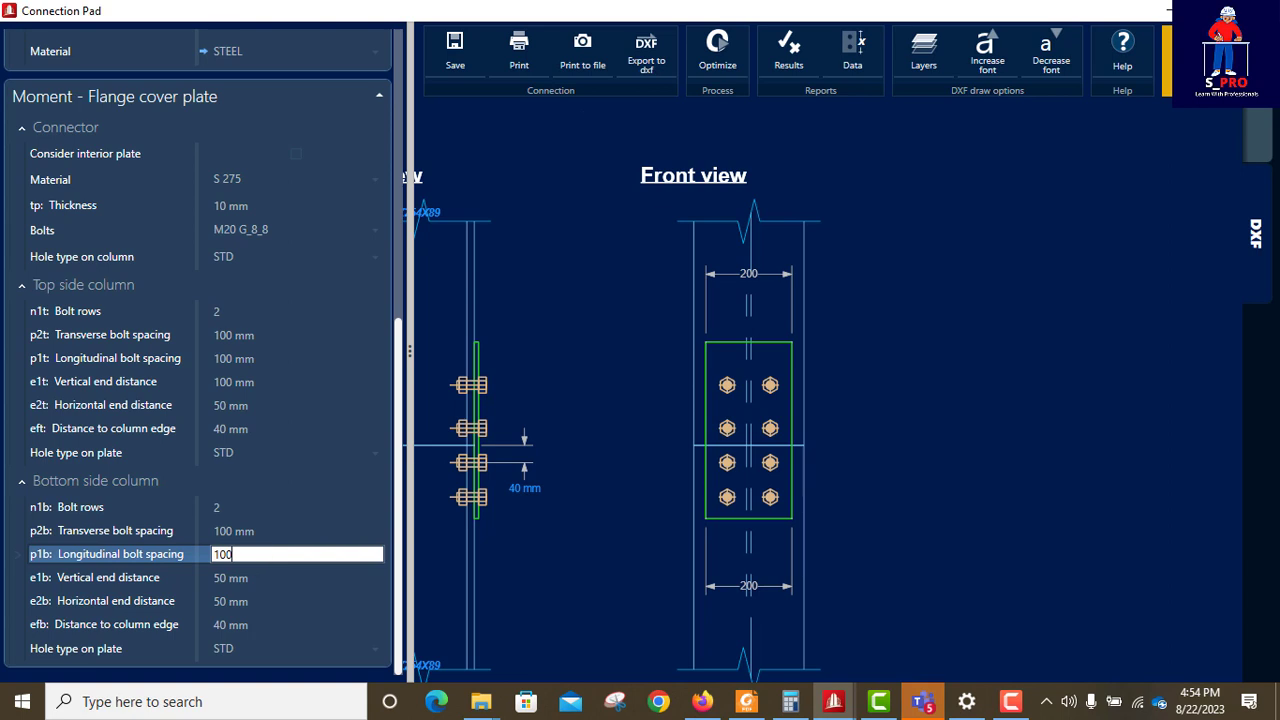
key("Return")
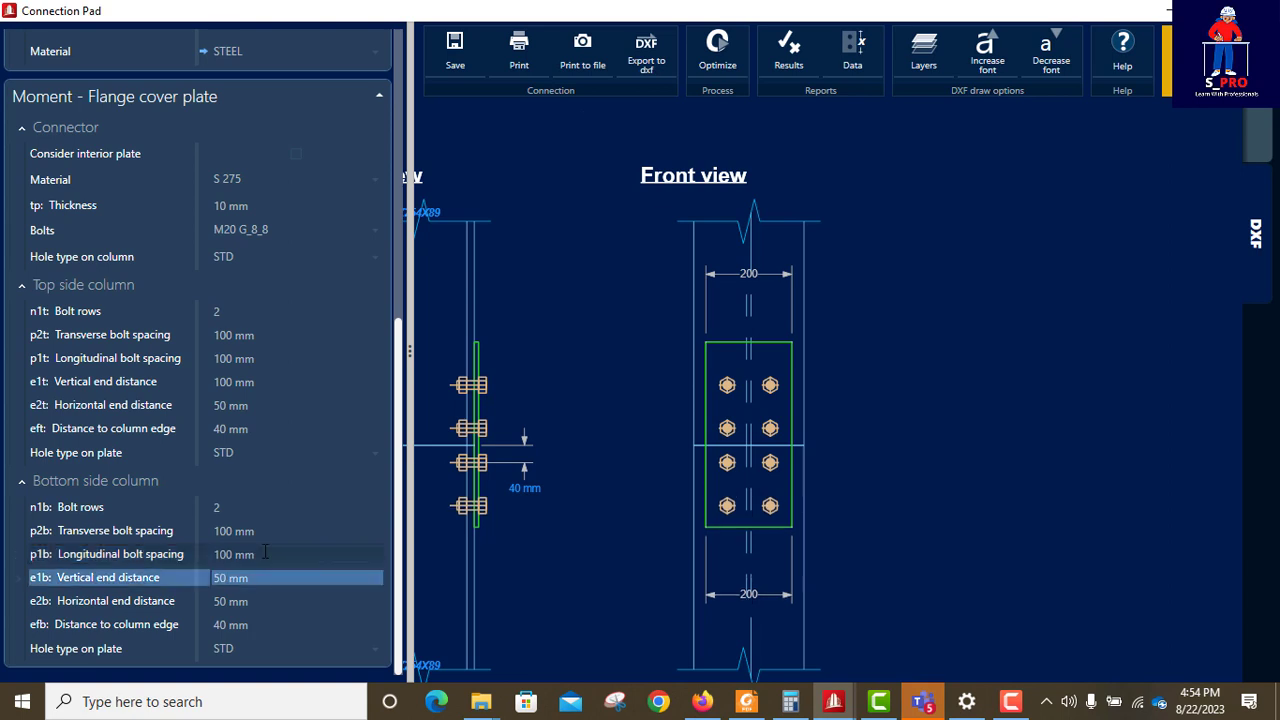
left_click(264, 576)
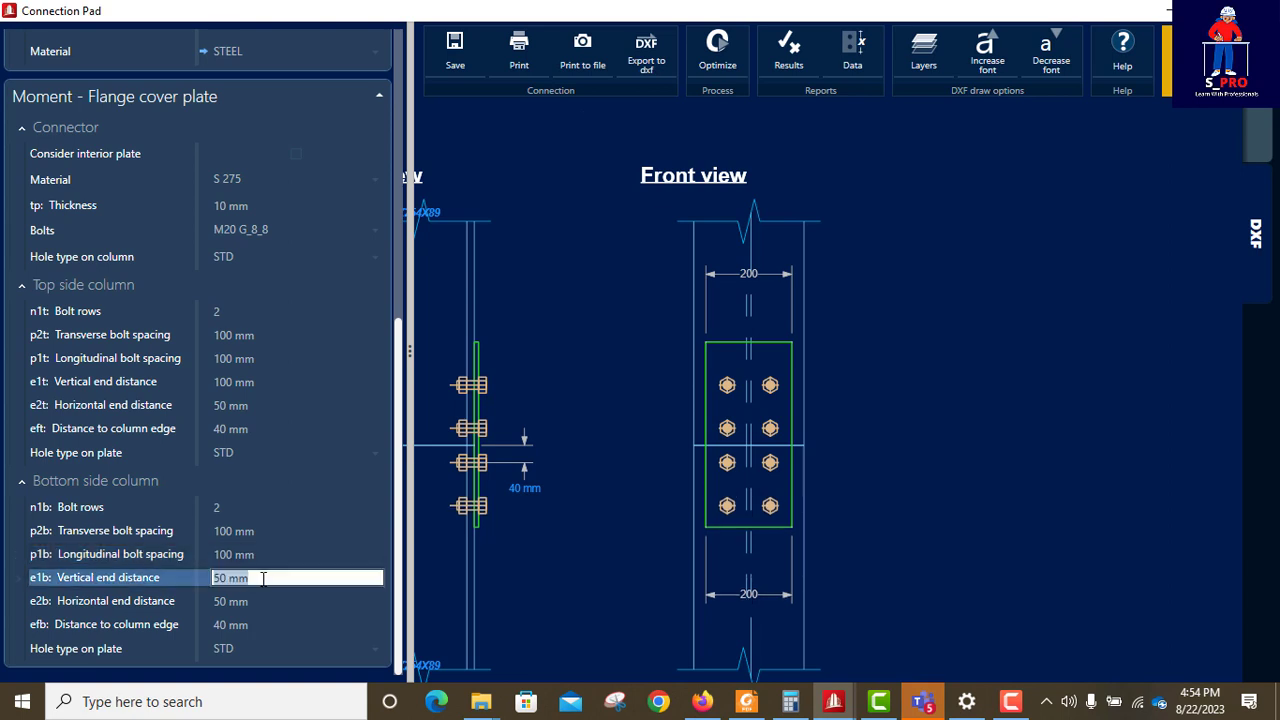
type("100")
key("Return")
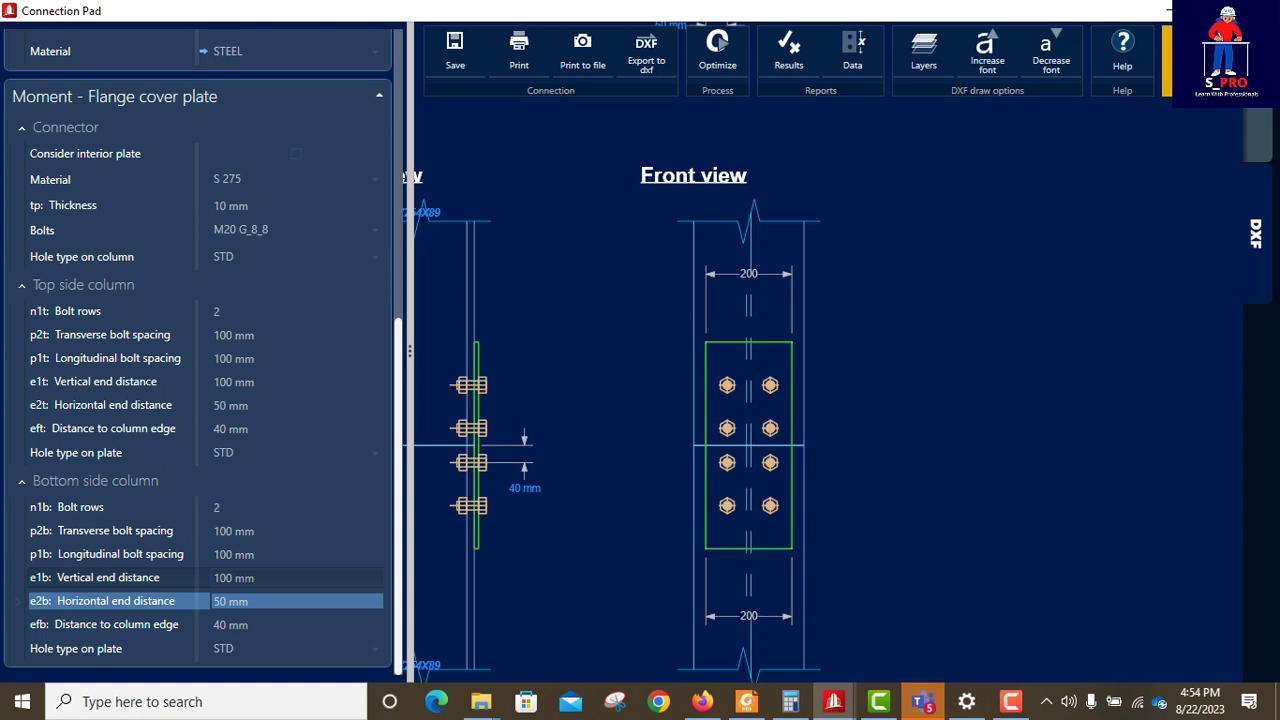
Step: Try horizontal end distances of 100 mm and 90 mm for the top side column's cover plate
left_click(270, 404)
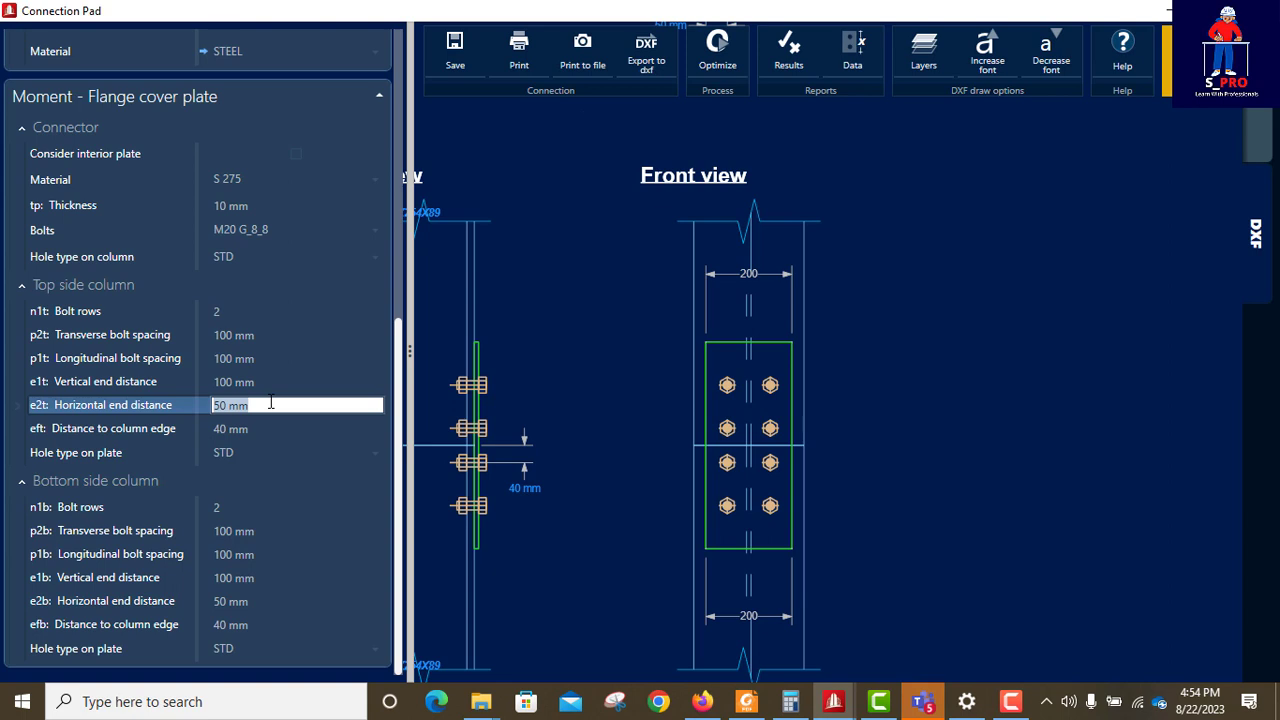
type("100")
key("Return")
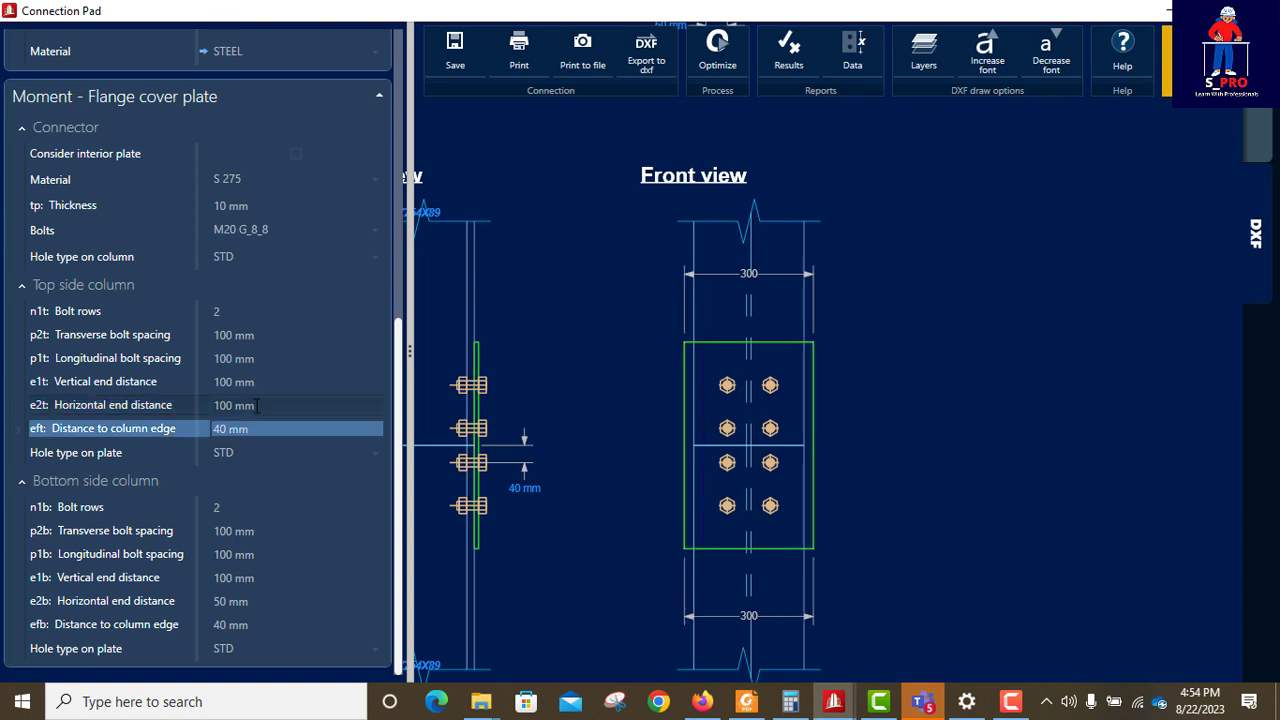
left_click(259, 405)
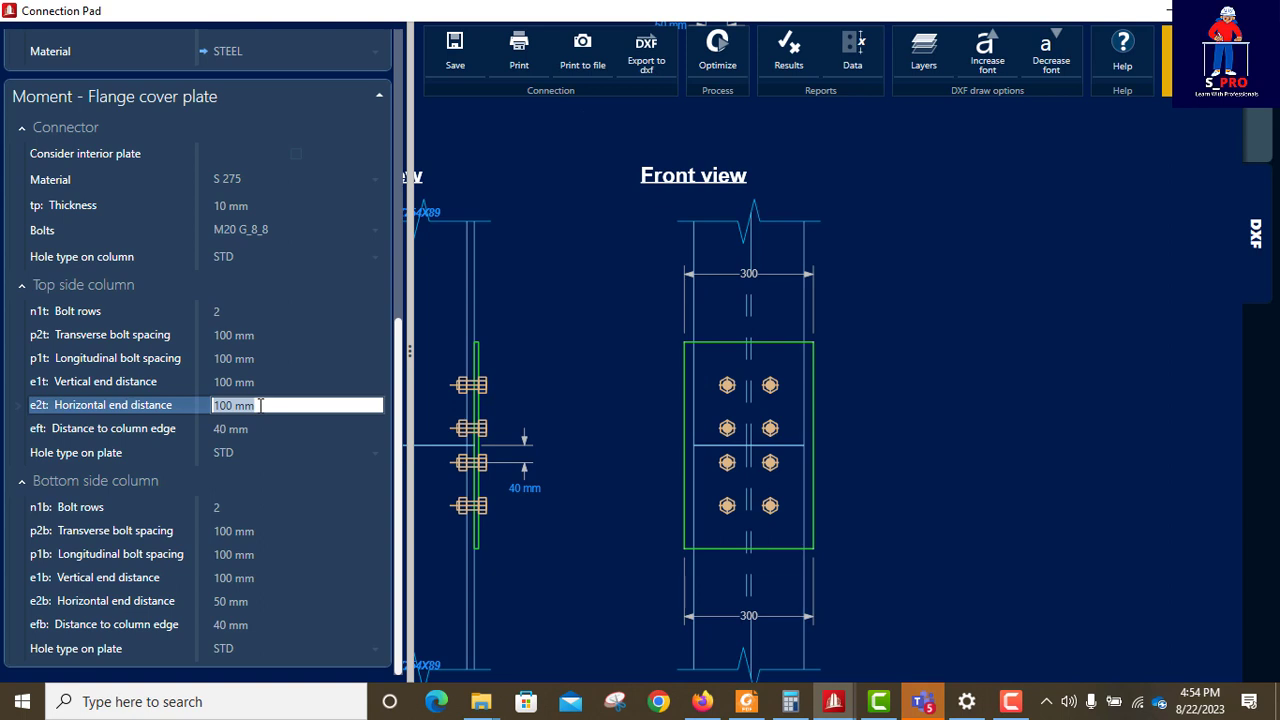
type("0")
key("Tab")
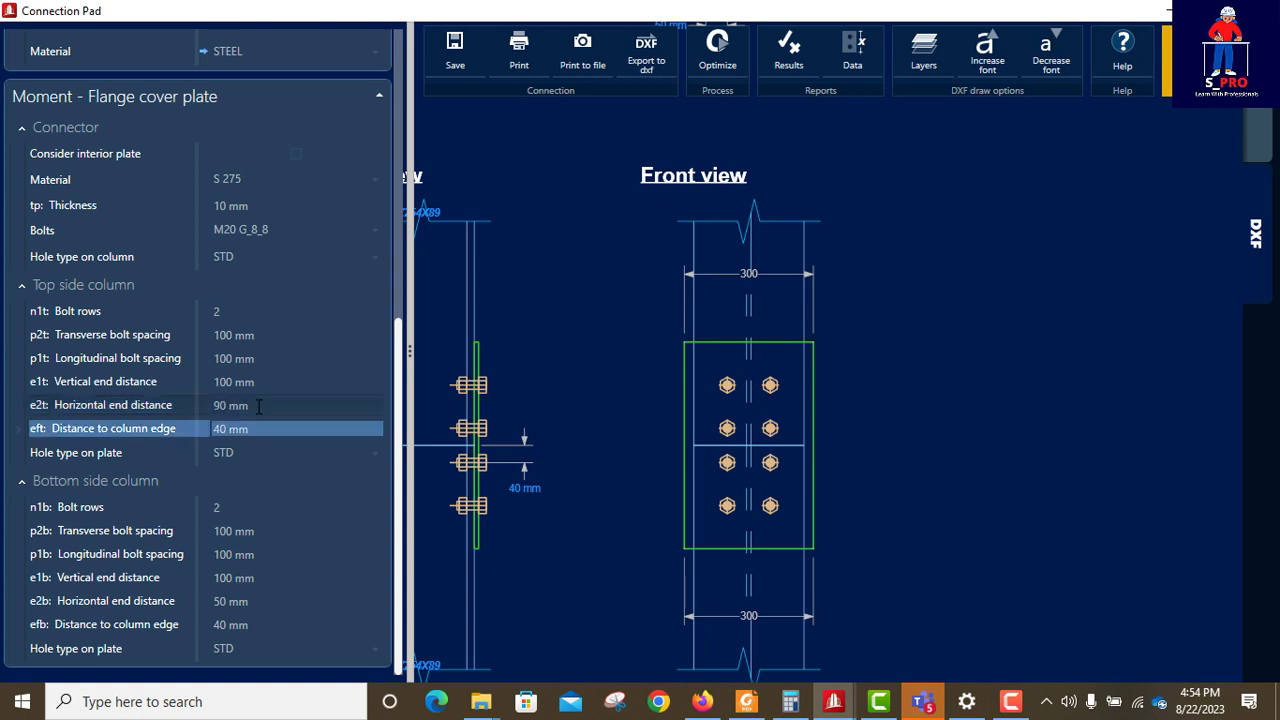
Step: Set the horizontal end distance to 80 mm for both the top and bottom side columns
left_click(258, 405)
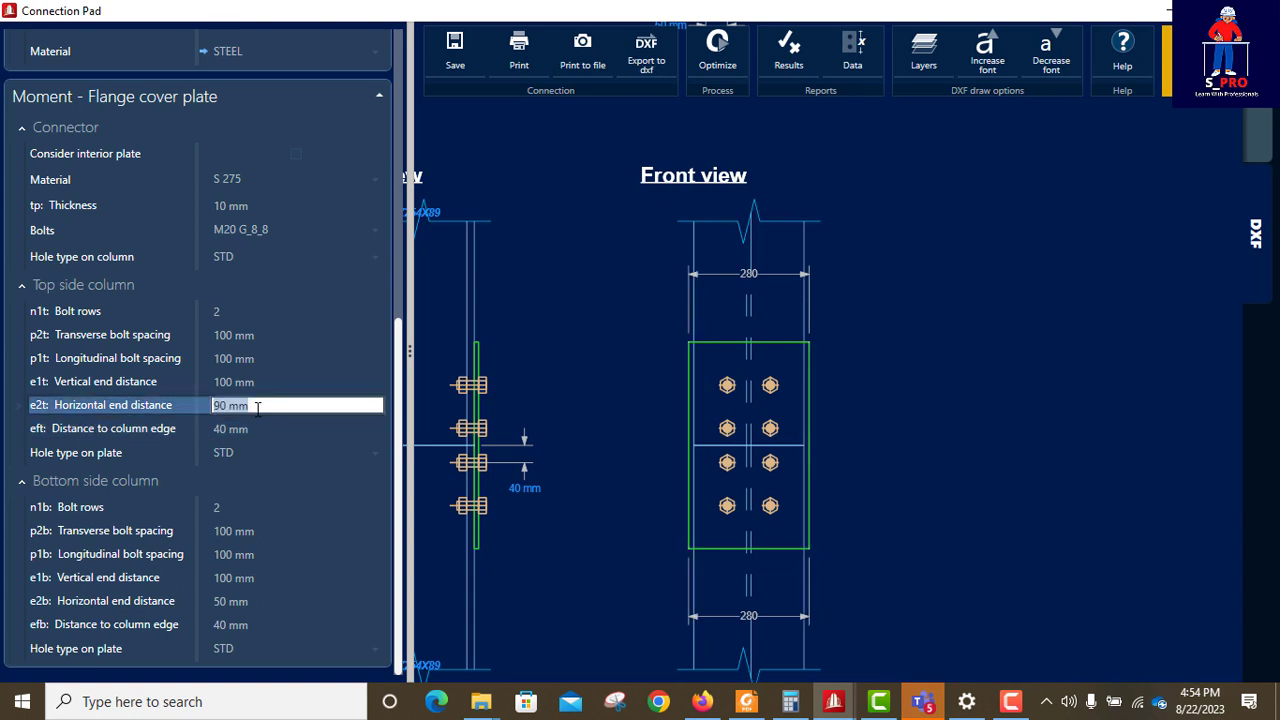
type("80")
key("Tab")
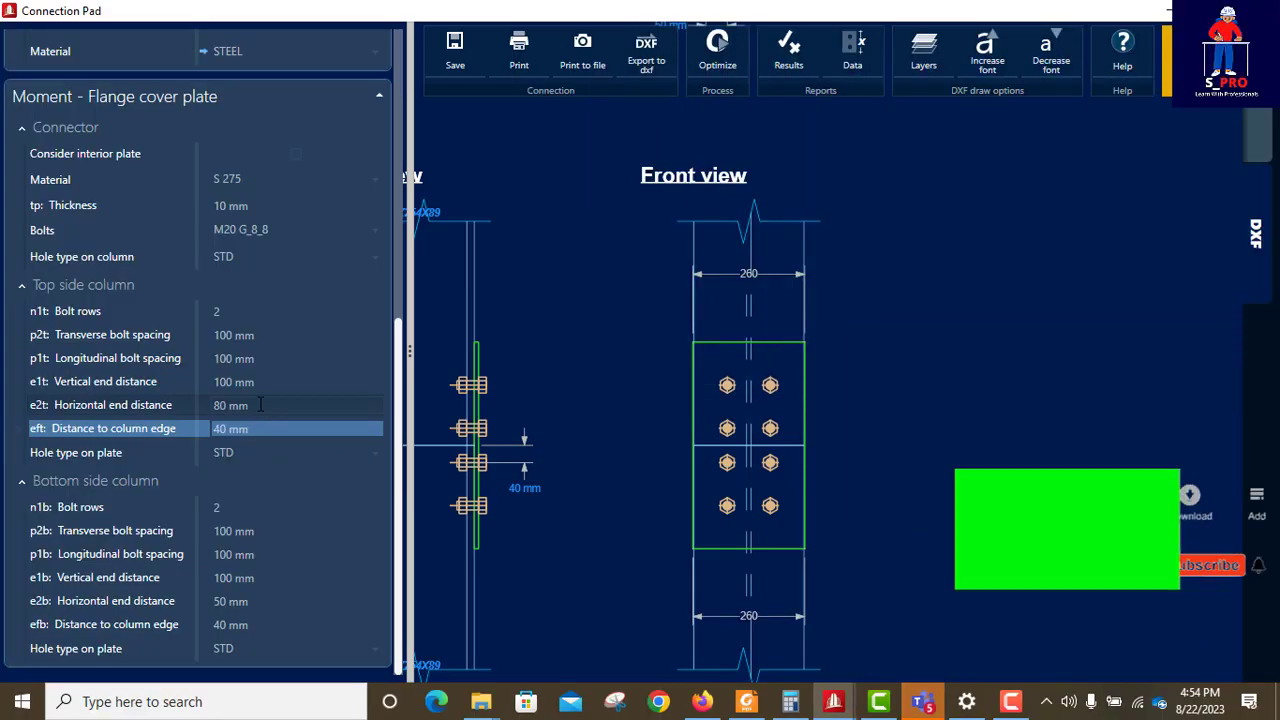
left_click(264, 600)
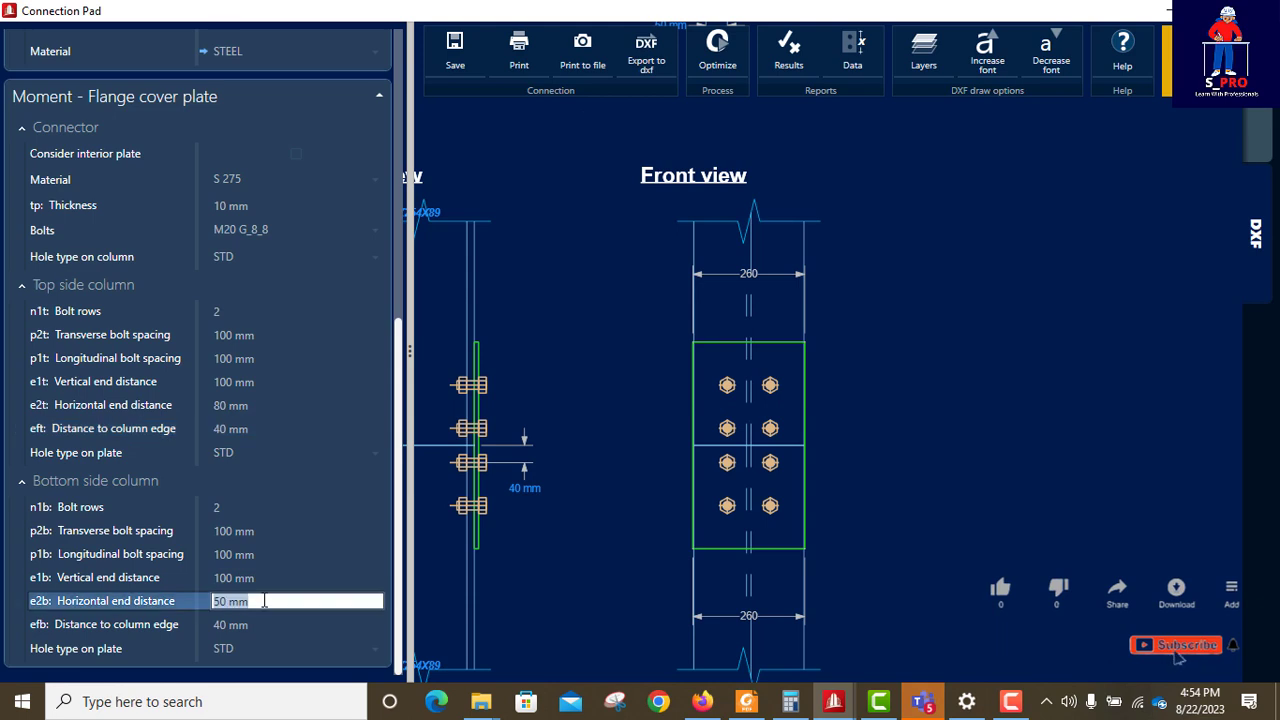
type("80")
key("Tab")
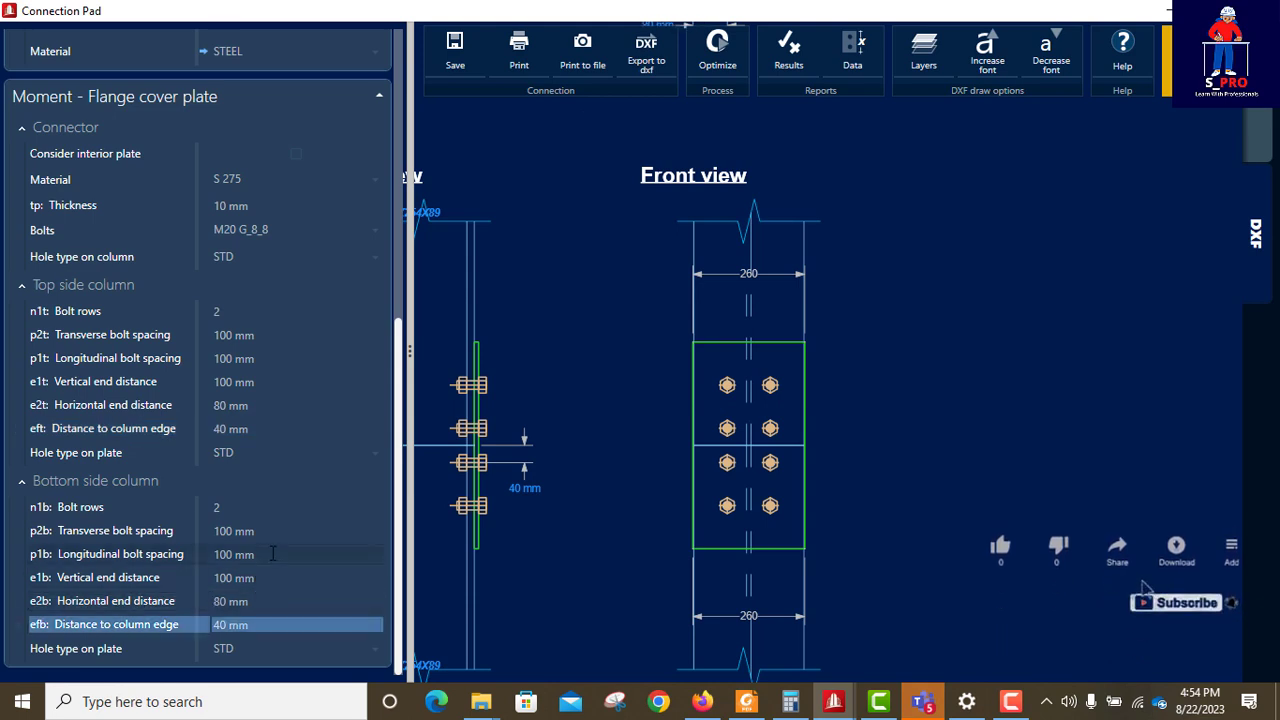
Step: Set the distance to column edge to 60 mm for both the top and bottom side columns
left_click(267, 432)
type("6")
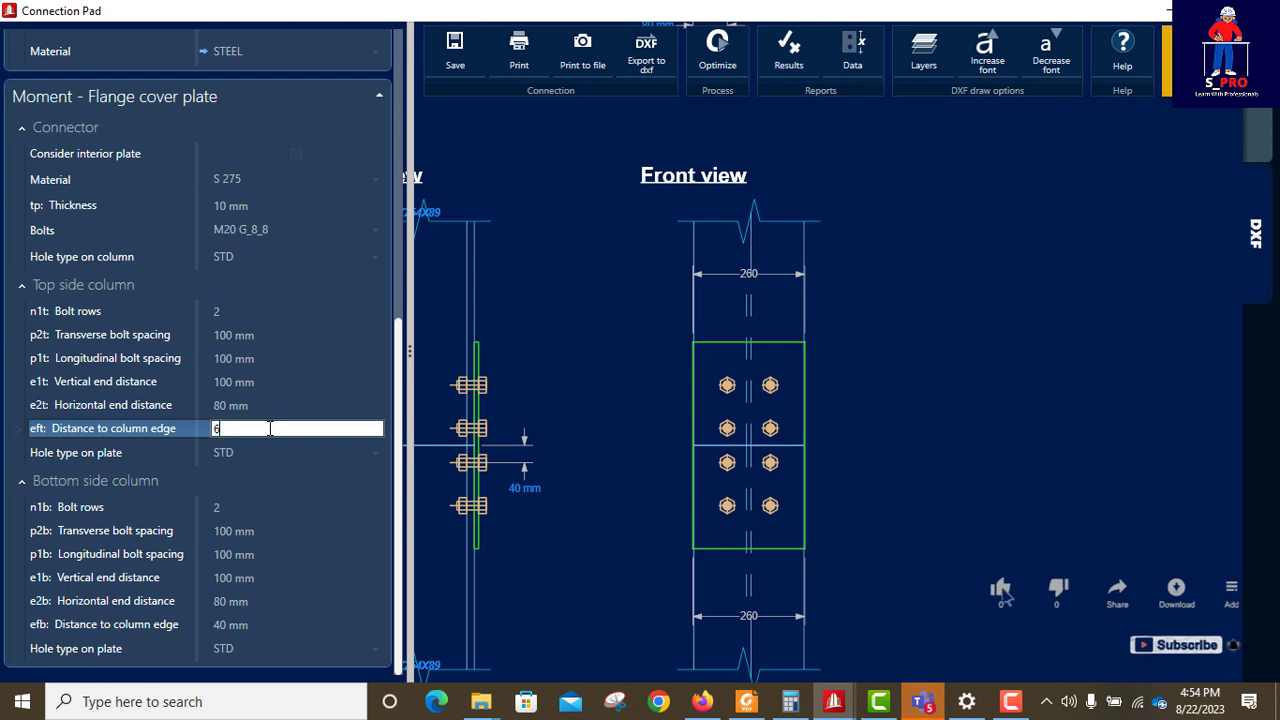
type("0")
key("Tab")
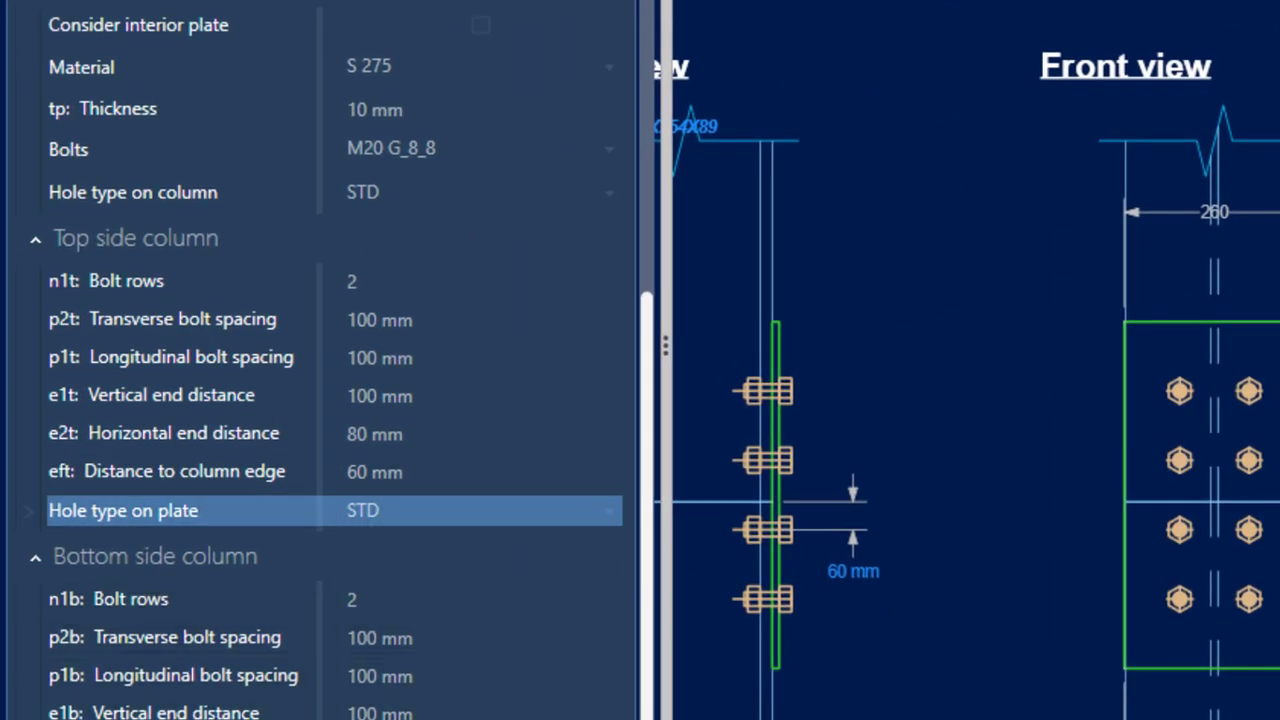
left_click(346, 686)
type("60")
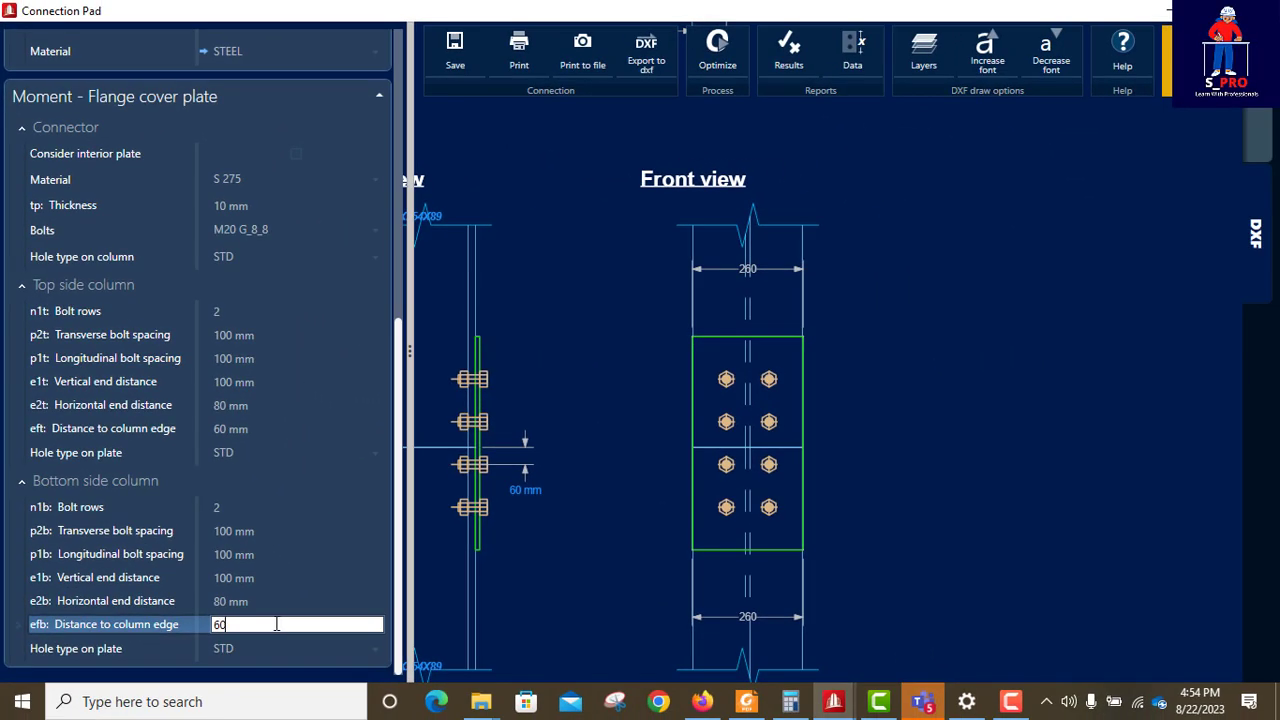
key("Tab")
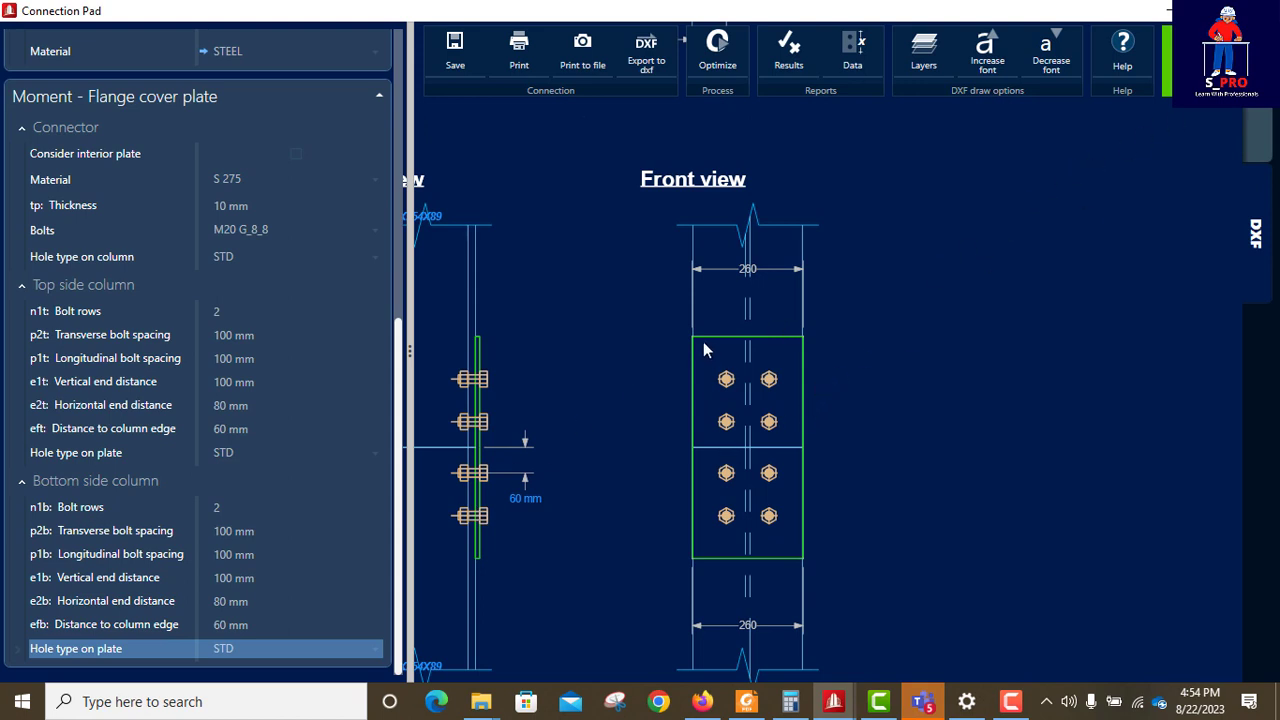
Step: Examine the top, lateral and front drawing views of the splice, checking the plate dimensions and bolt layout
scroll(608, 397, "down", 5)
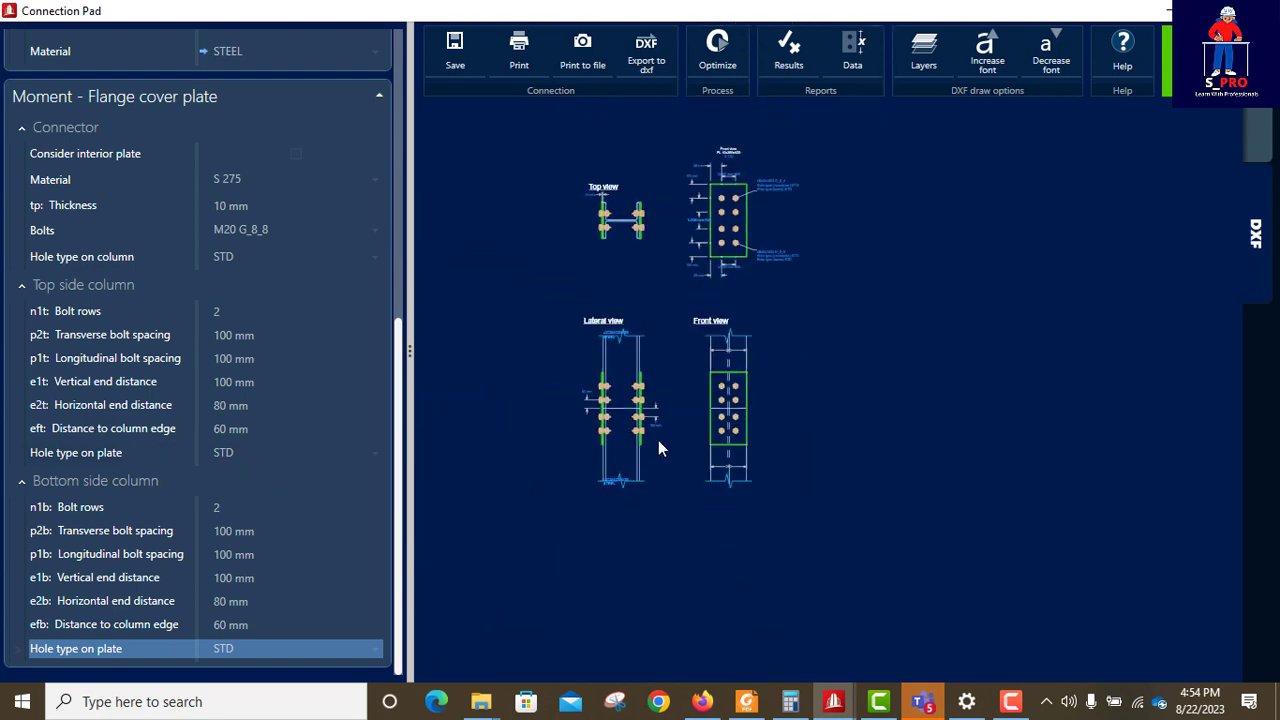
scroll(713, 297, "up", 3)
scroll(892, 480, "down", 2)
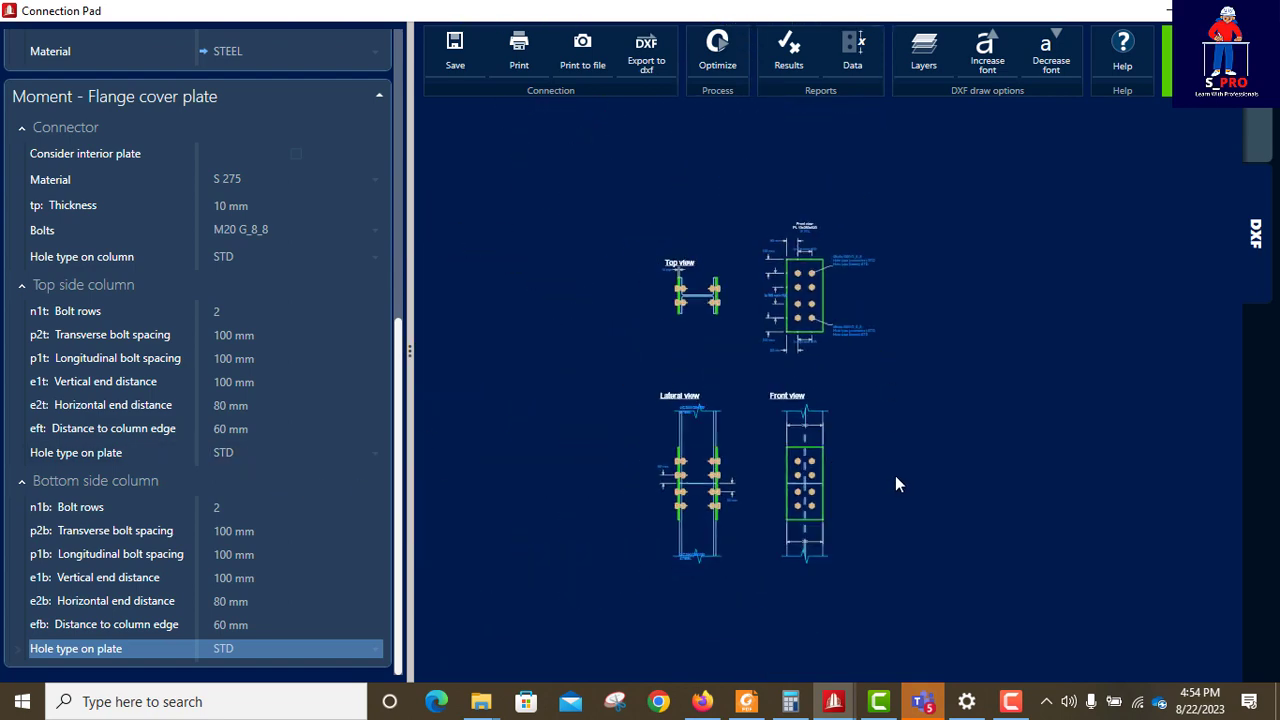
scroll(829, 321, "up", 4)
scroll(869, 397, "up", 1)
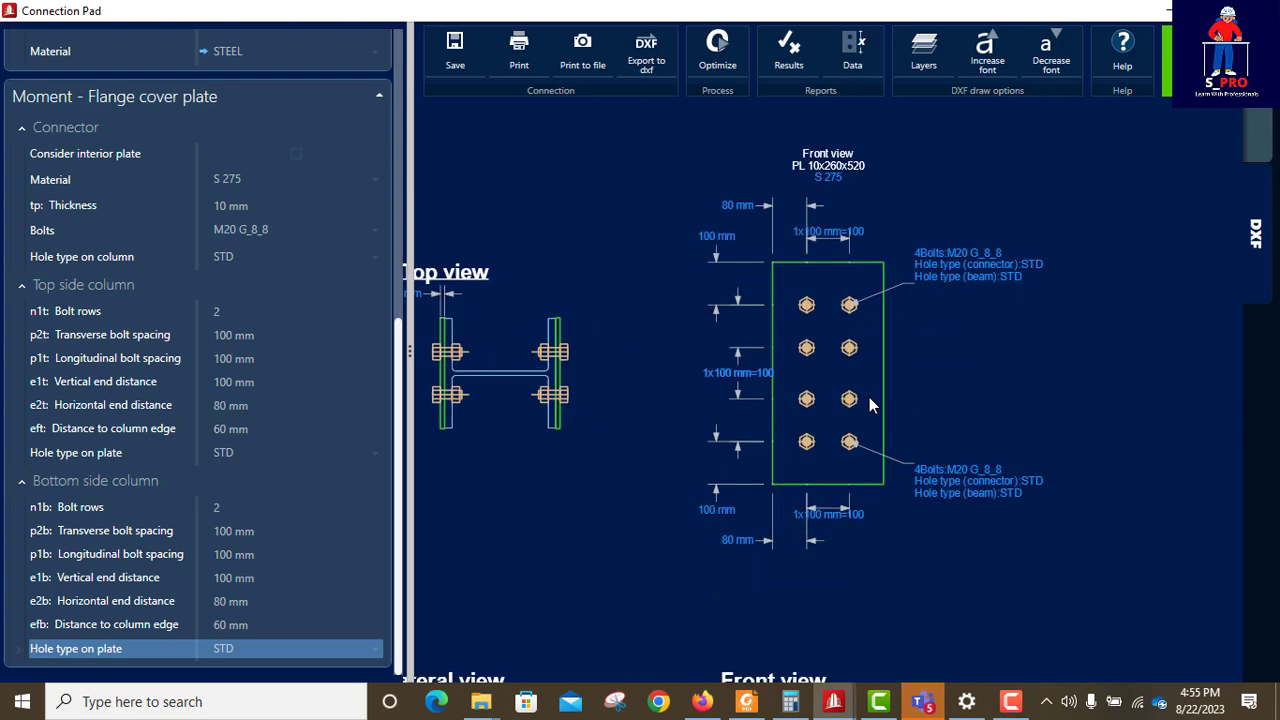
scroll(811, 366, "up", 1)
scroll(816, 358, "down", 3)
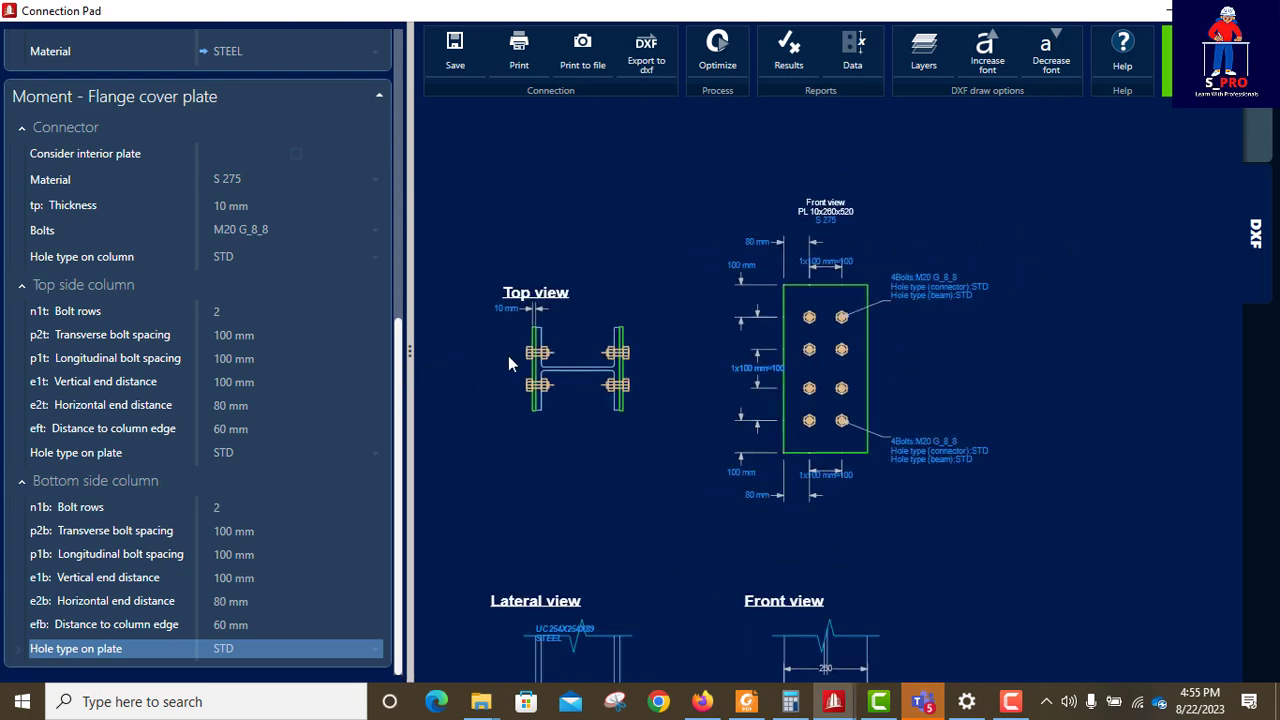
scroll(514, 364, "up", 3)
scroll(515, 374, "down", 4)
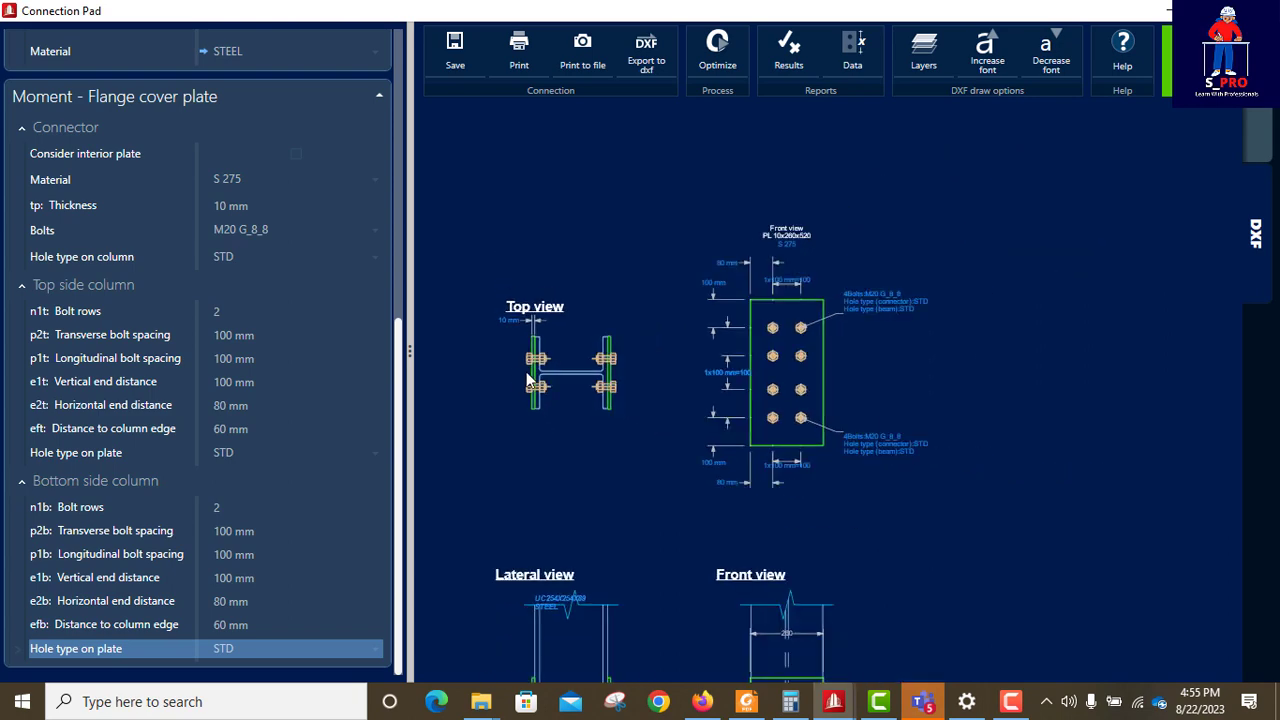
scroll(738, 527, "up", 6)
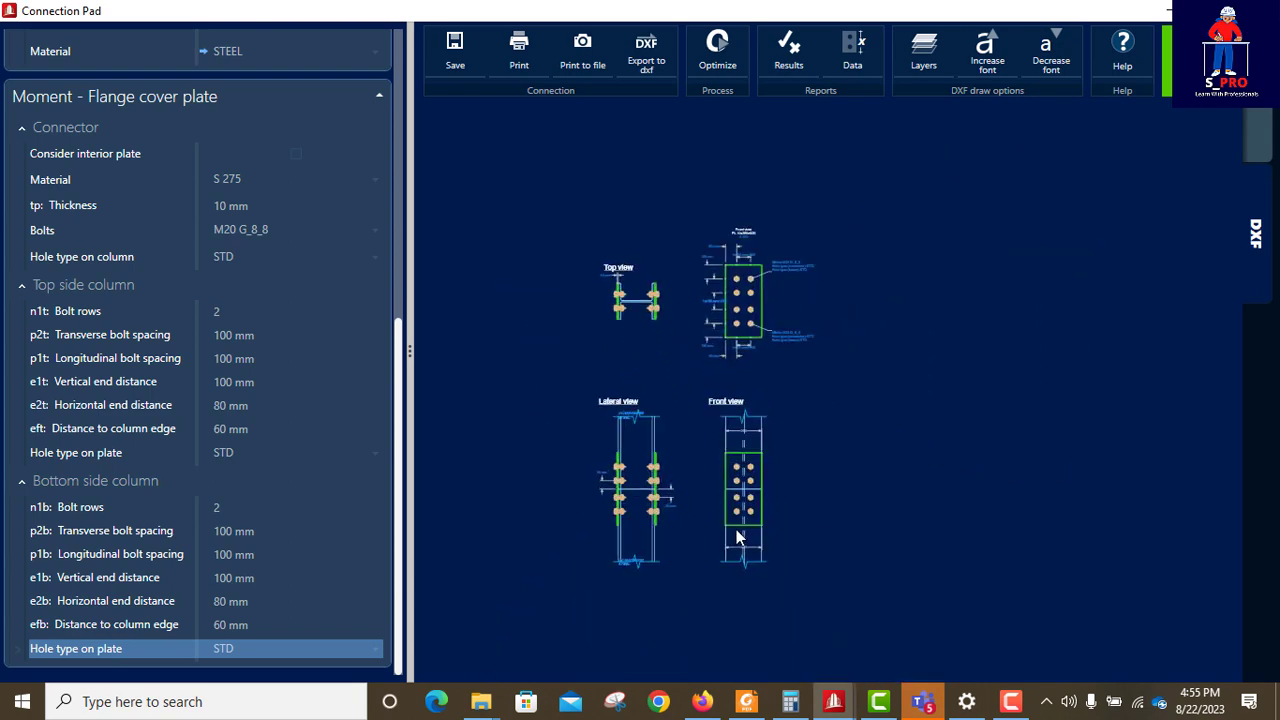
scroll(765, 525, "up", 2)
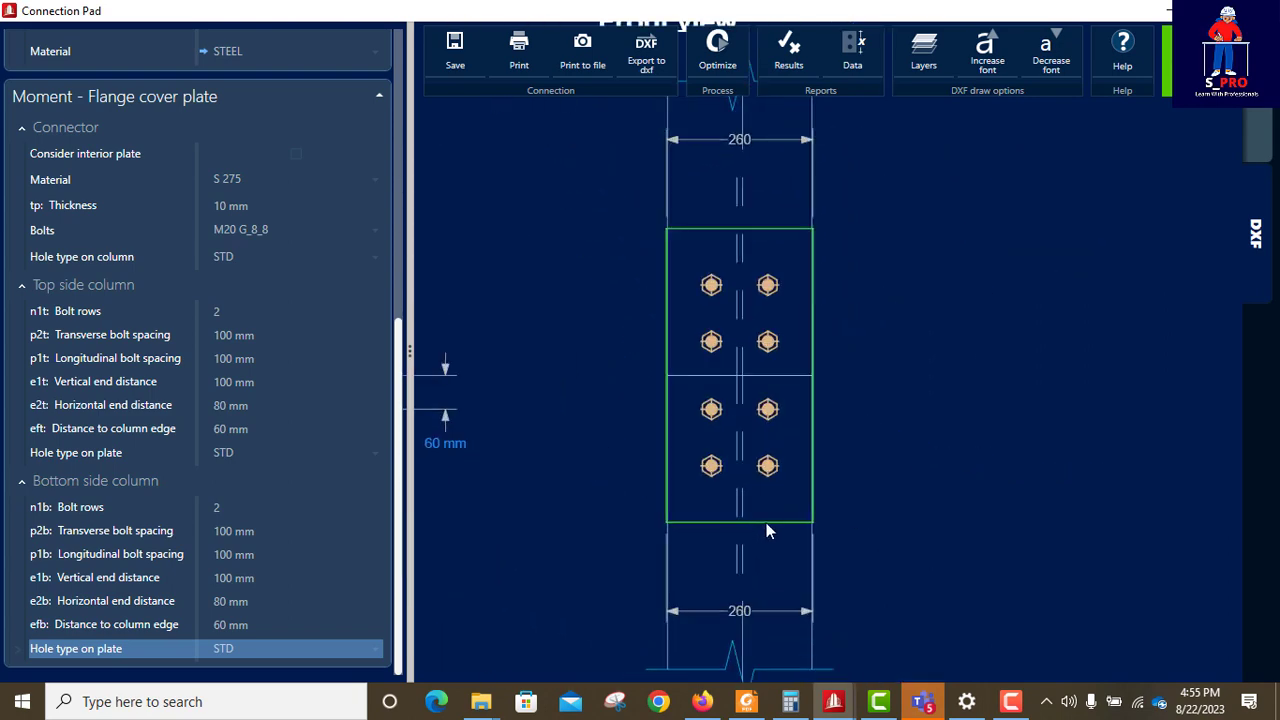
scroll(766, 524, "down", 2)
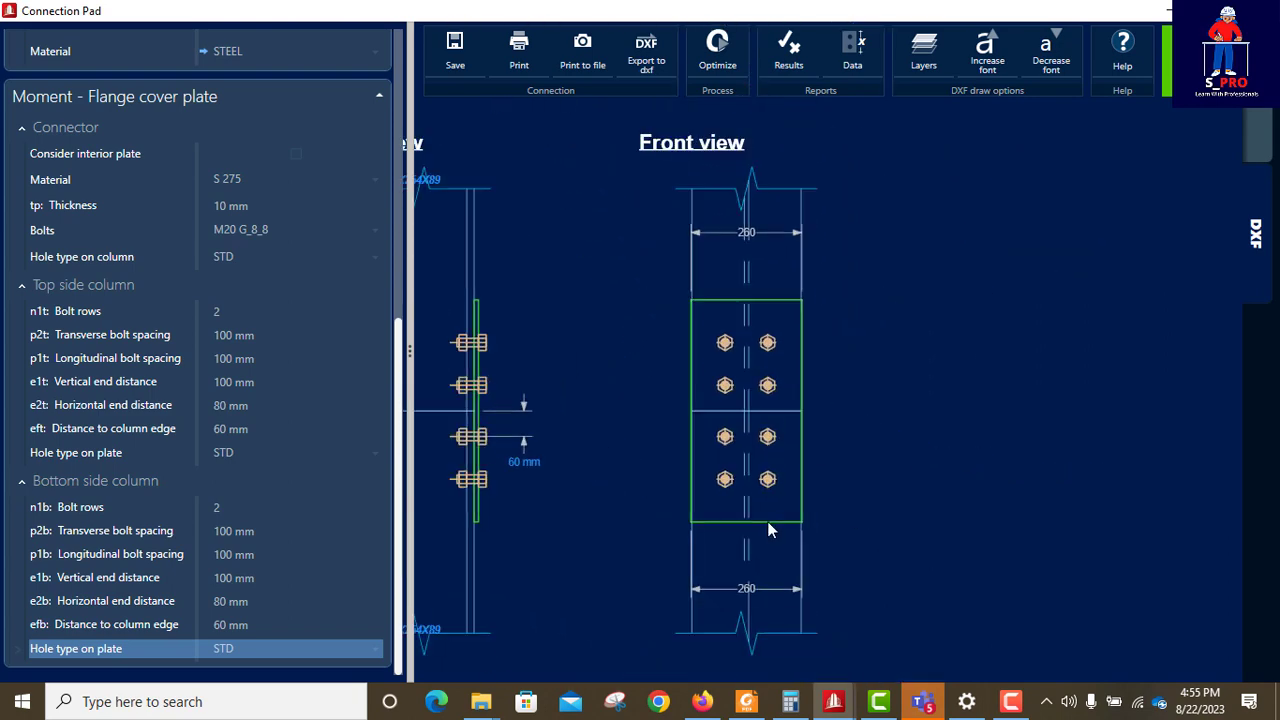
Step: Show the splice in 3D and include the interior plate in the flange cover plate connector
left_click(1258, 135)
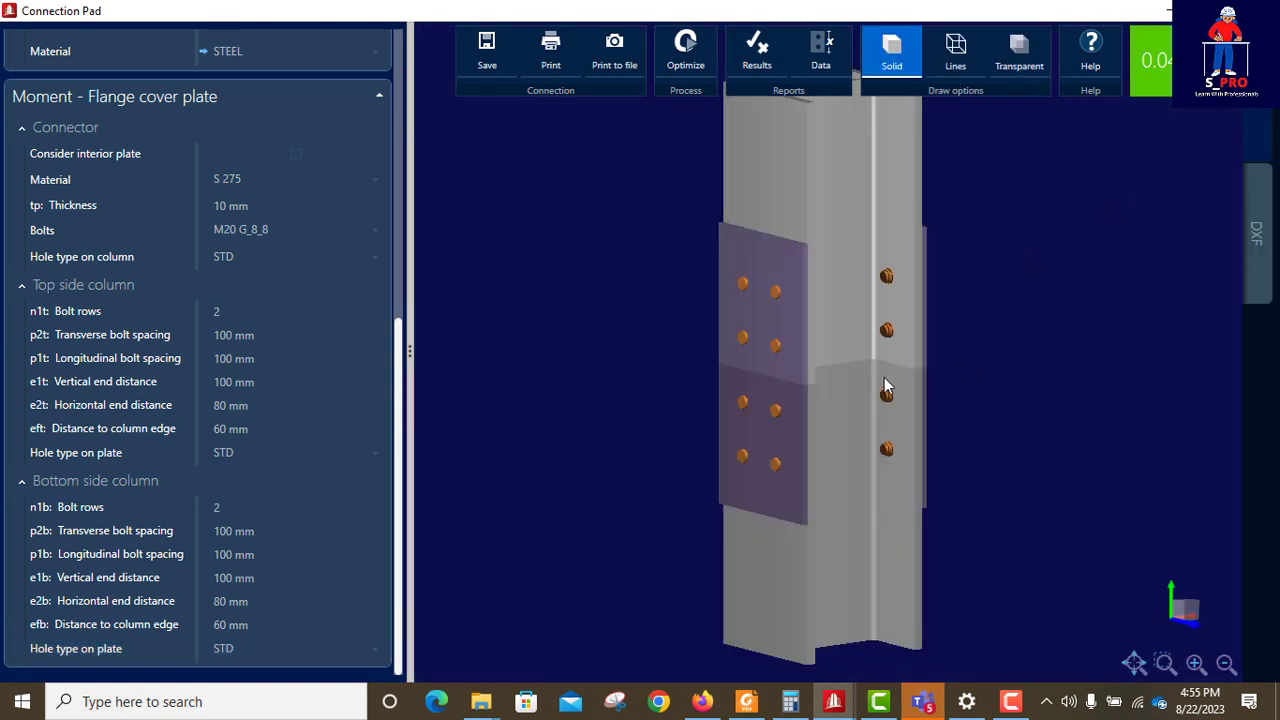
left_click_drag(884, 377, 973, 417)
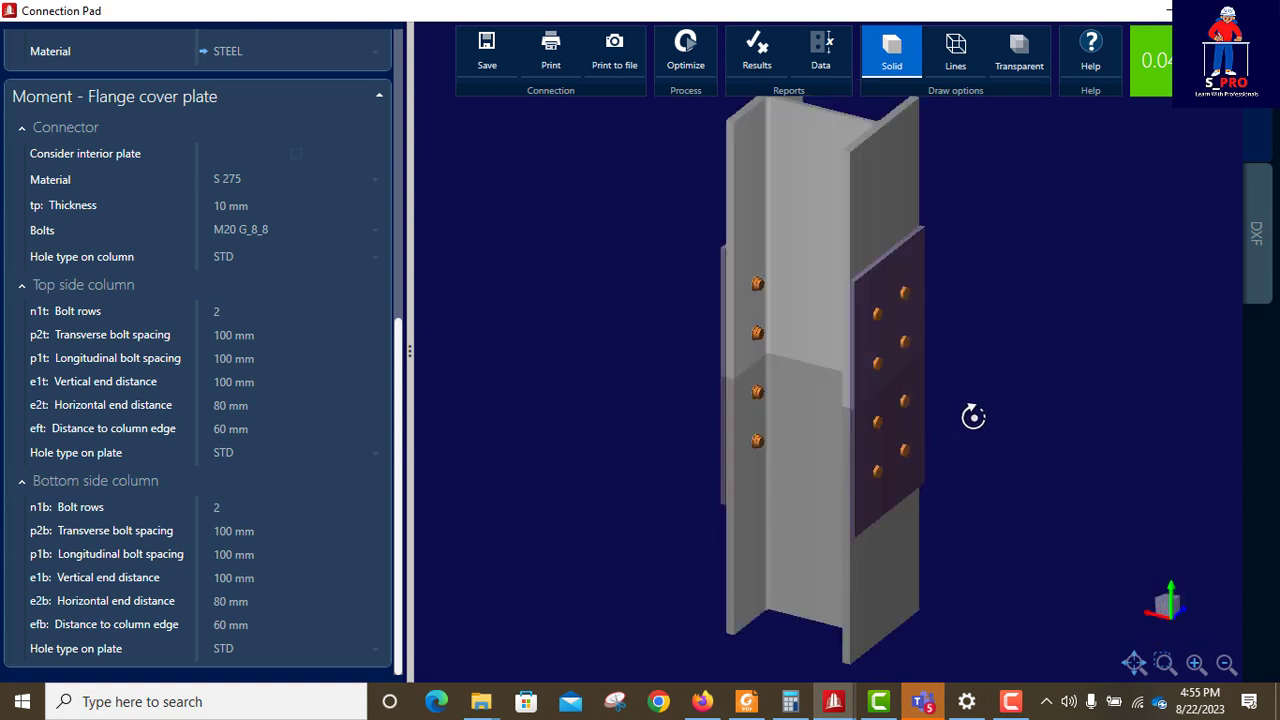
scroll(255, 288, "up", 3)
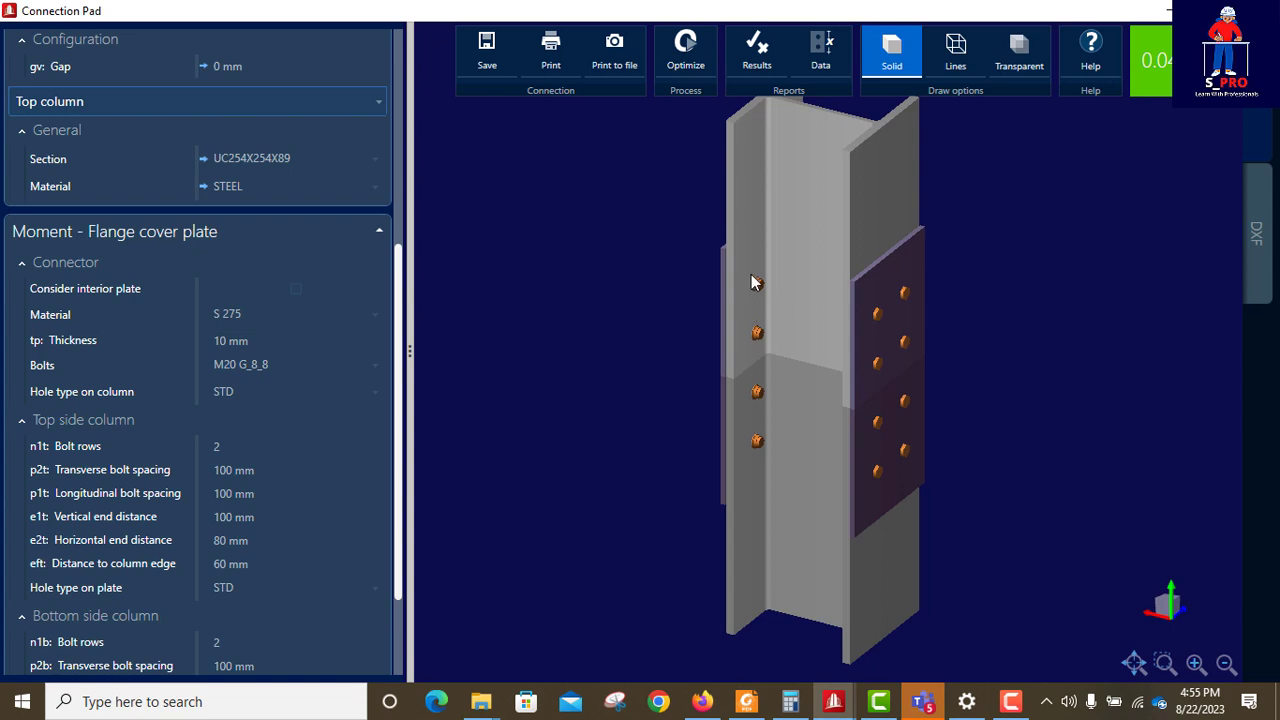
scroll(213, 396, "down", 1)
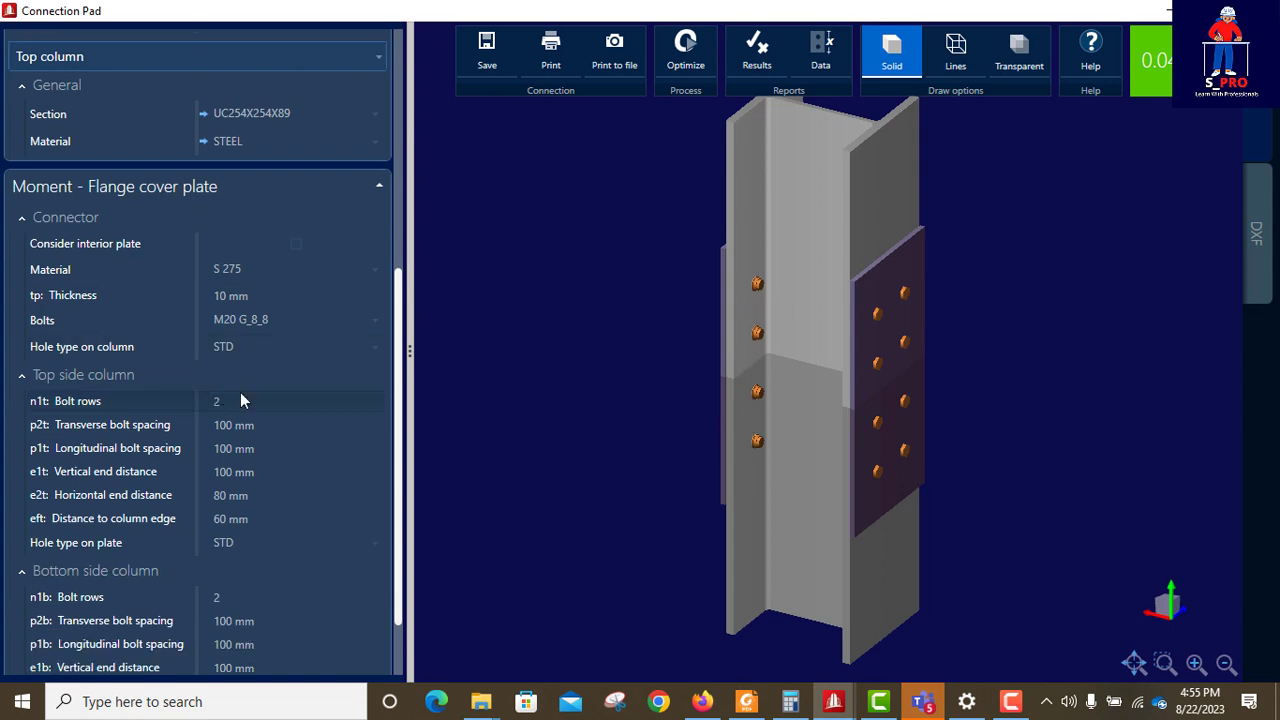
left_click(296, 243)
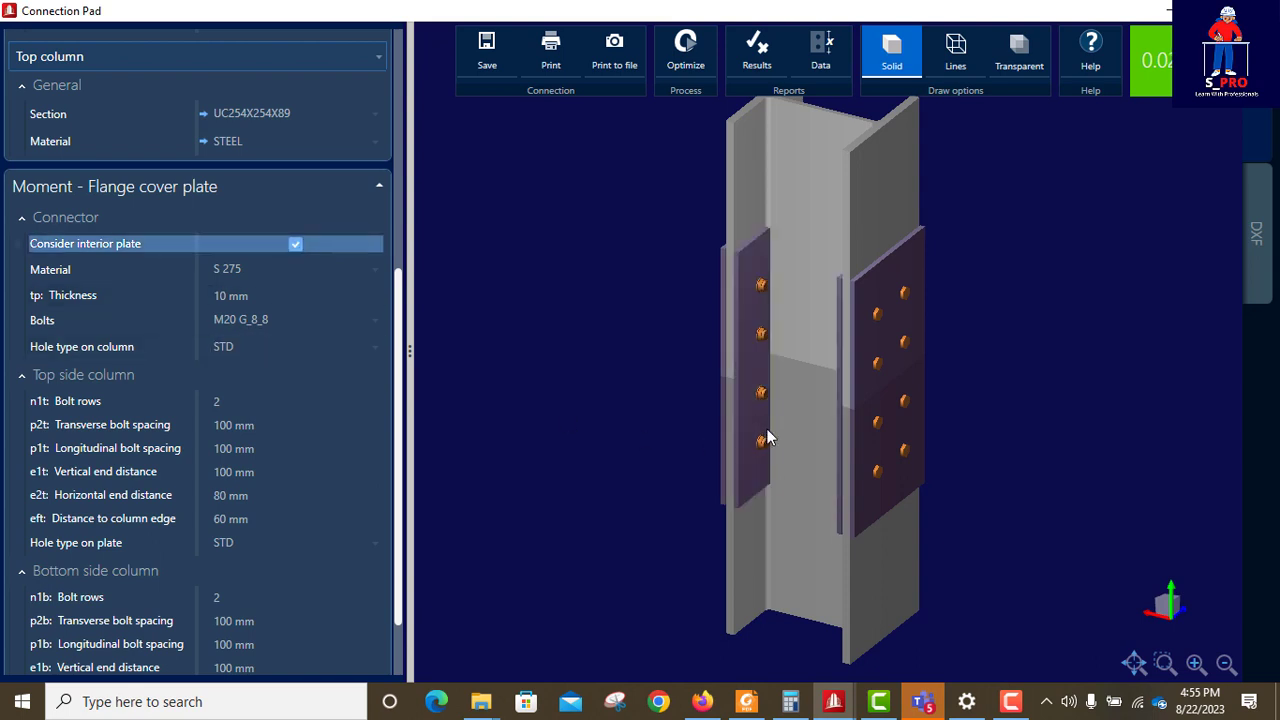
left_click_drag(770, 437, 986, 390)
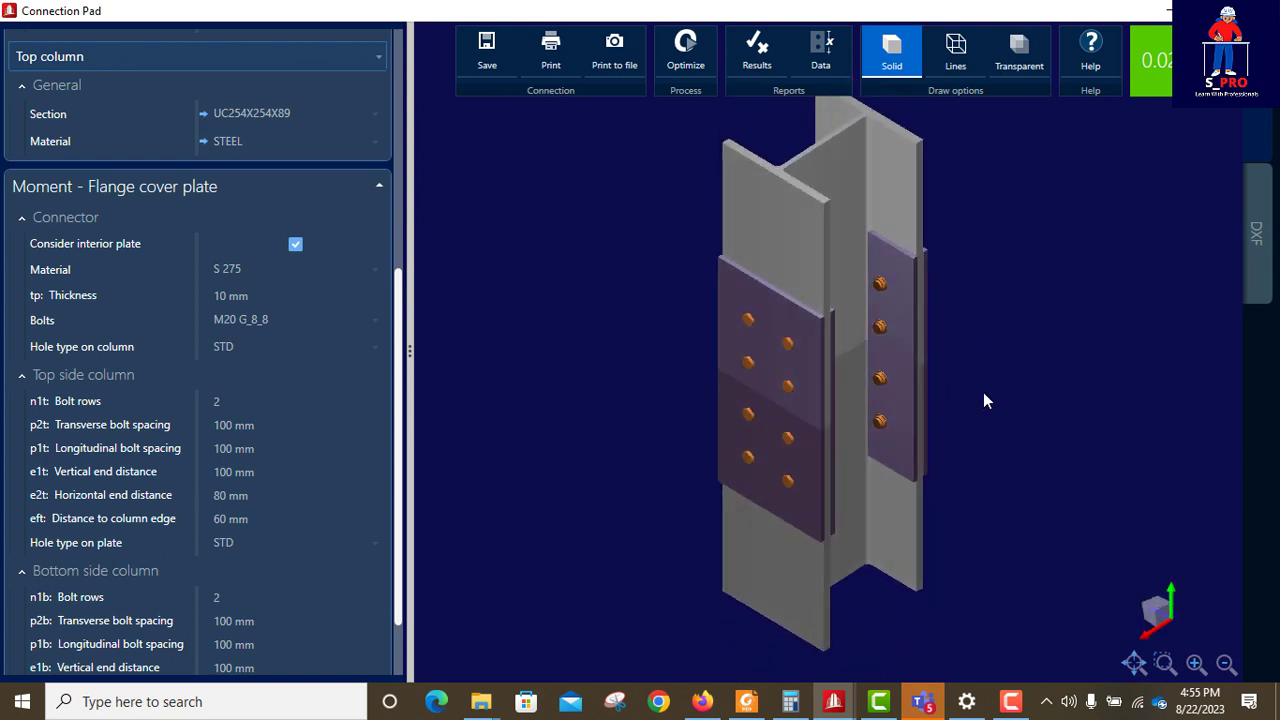
left_click_drag(952, 388, 889, 381)
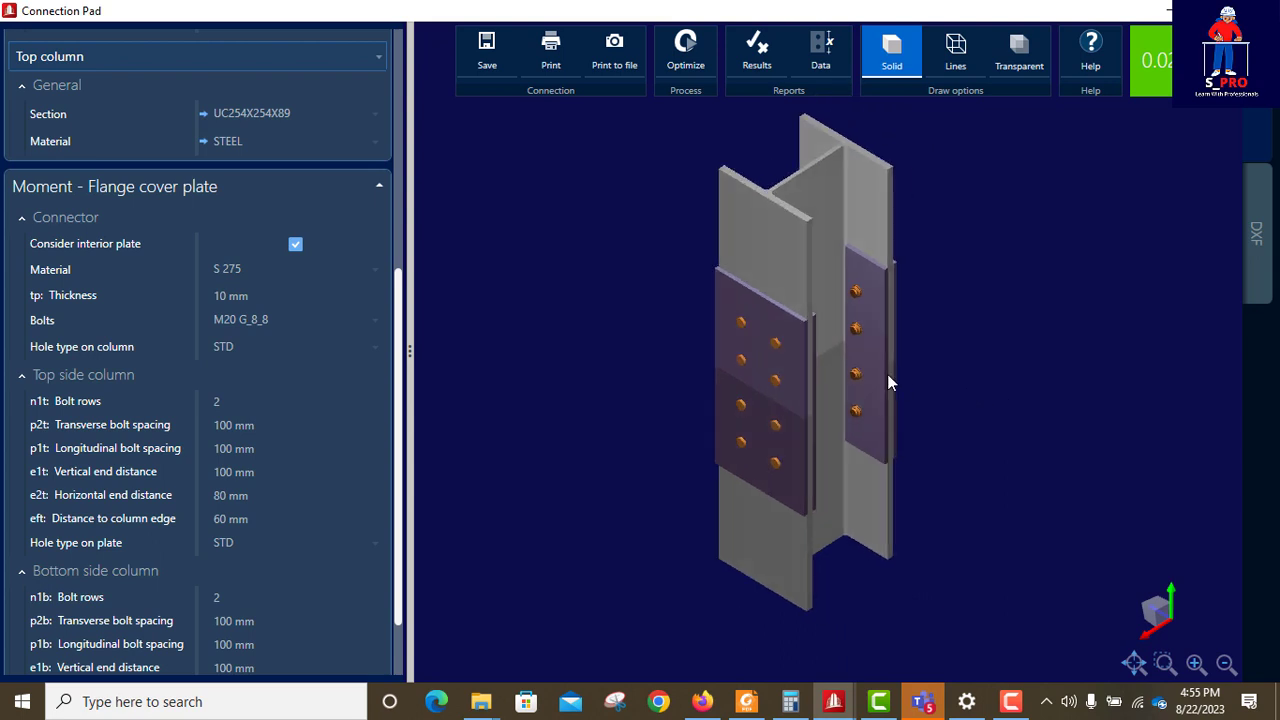
Step: Read the connection data report, checking the plate section, width, material, thickness, bolts and top part length, and close it
left_click(818, 52)
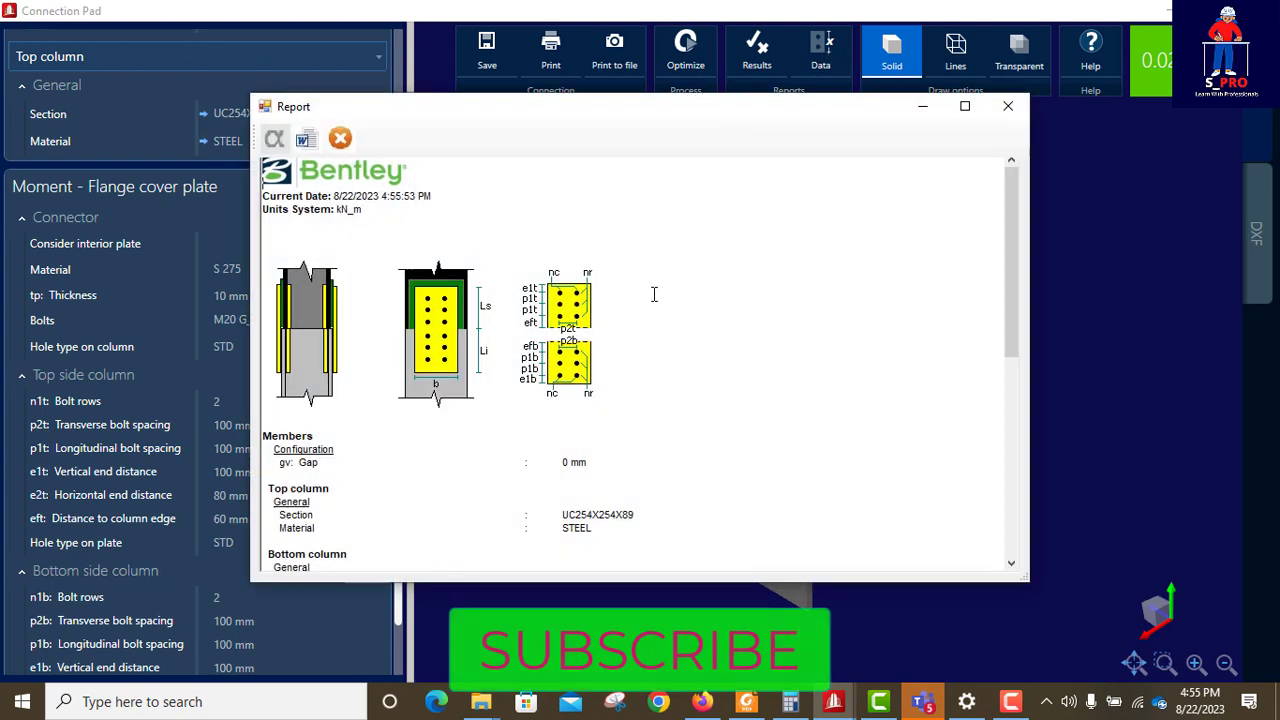
left_click(965, 106)
scroll(250, 340, "down", 5)
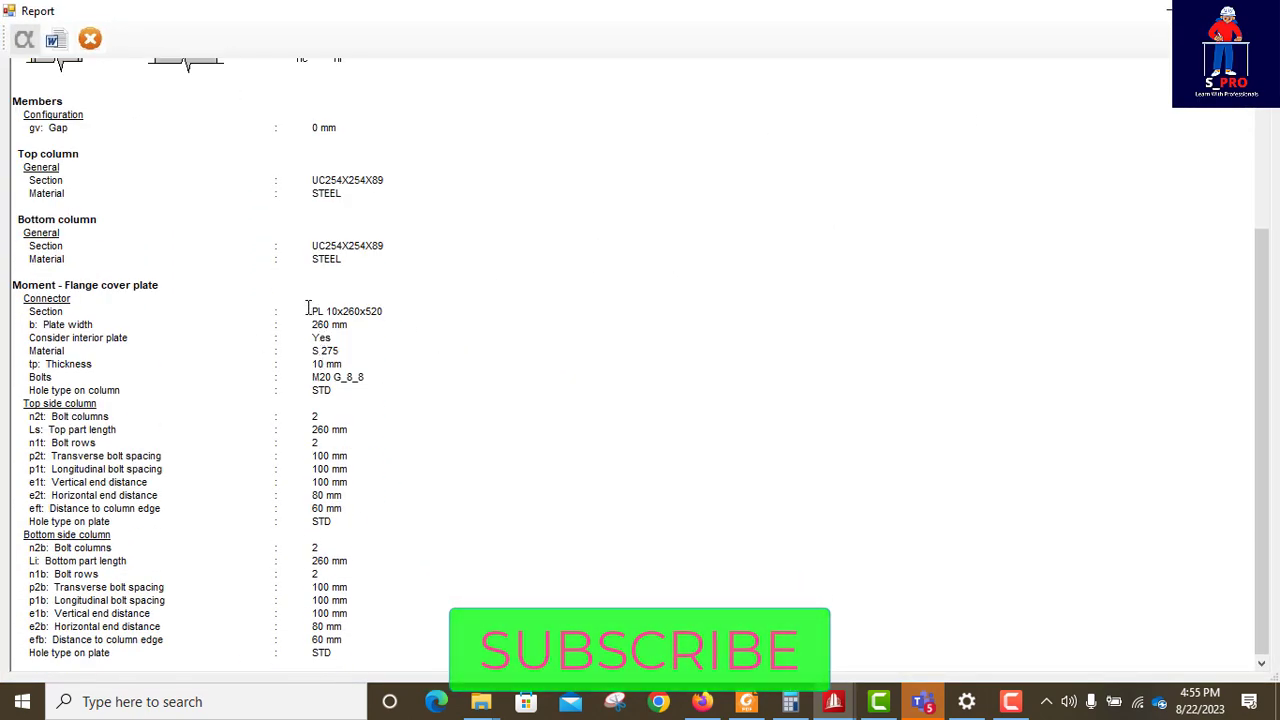
left_click_drag(308, 310, 384, 312)
left_click_drag(310, 325, 392, 377)
left_click(314, 378)
left_click_drag(310, 429, 348, 430)
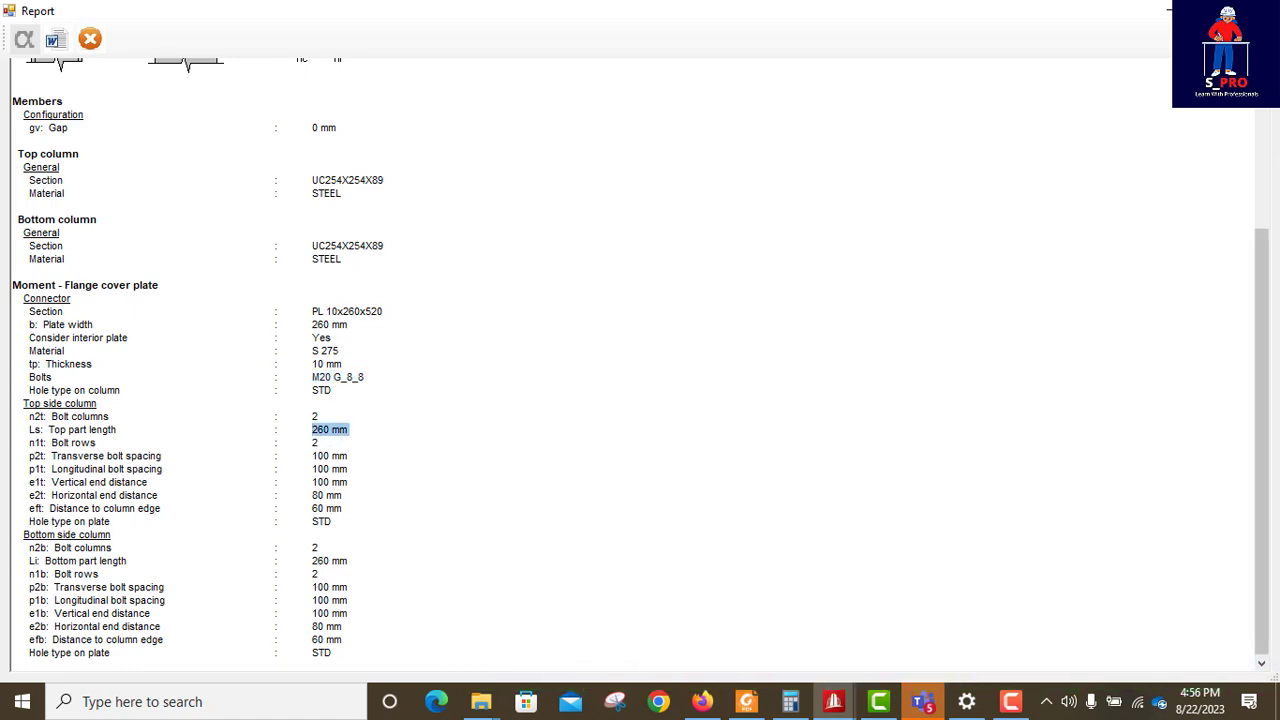
left_click(1257, 10)
Step: Open the design results report and examine the load demands and the top column's geometric considerations
left_click(752, 50)
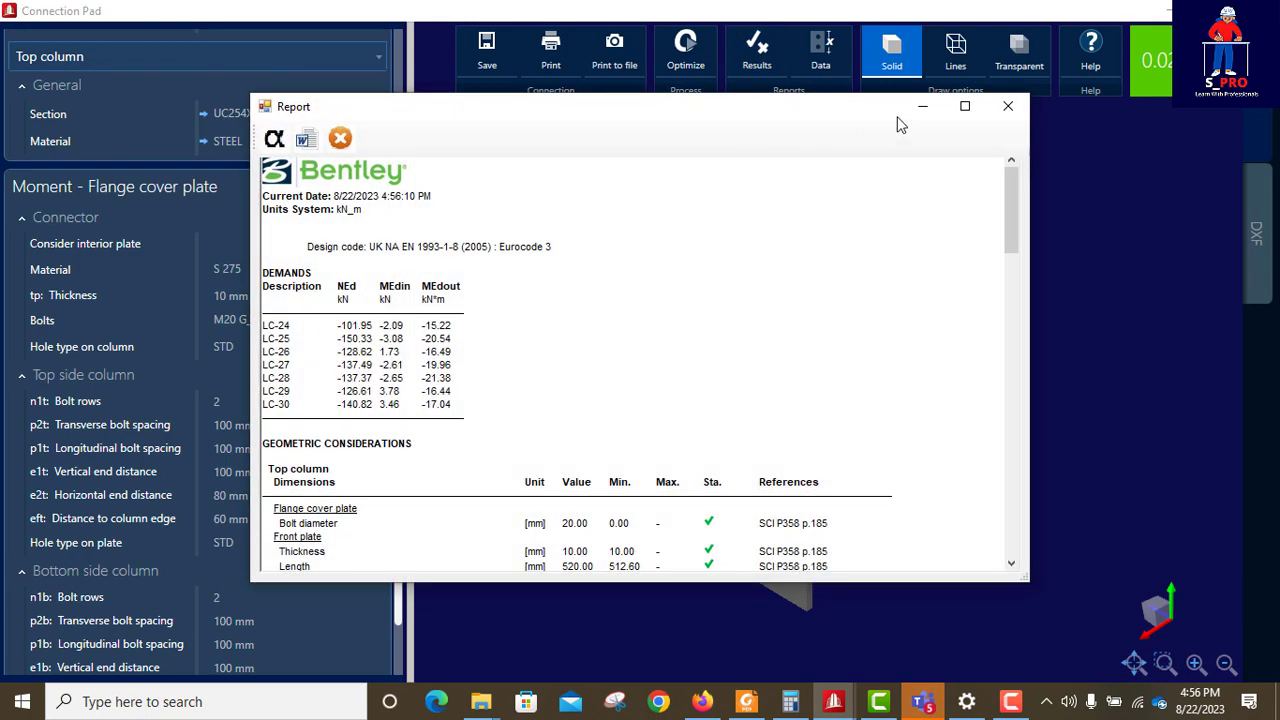
left_click(964, 106)
scroll(170, 352, "down", 1)
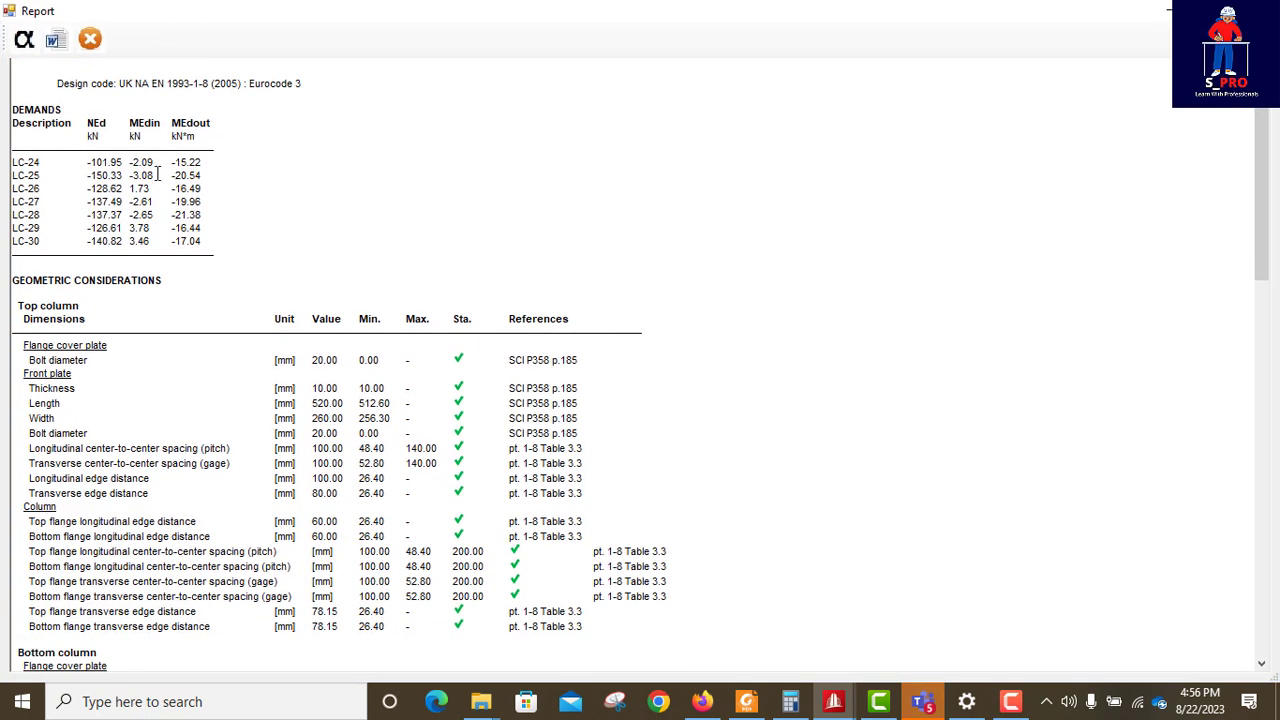
left_click_drag(101, 168, 165, 242)
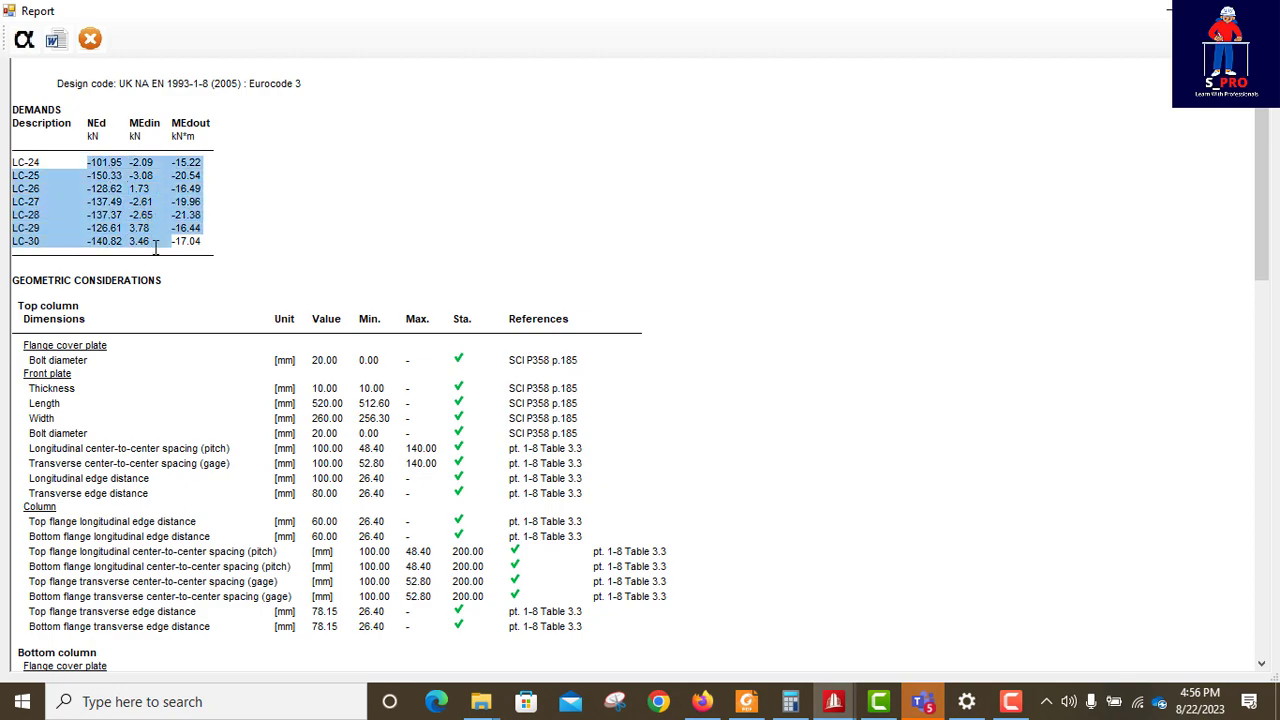
scroll(528, 318, "down", 1)
scroll(528, 318, "down", 2)
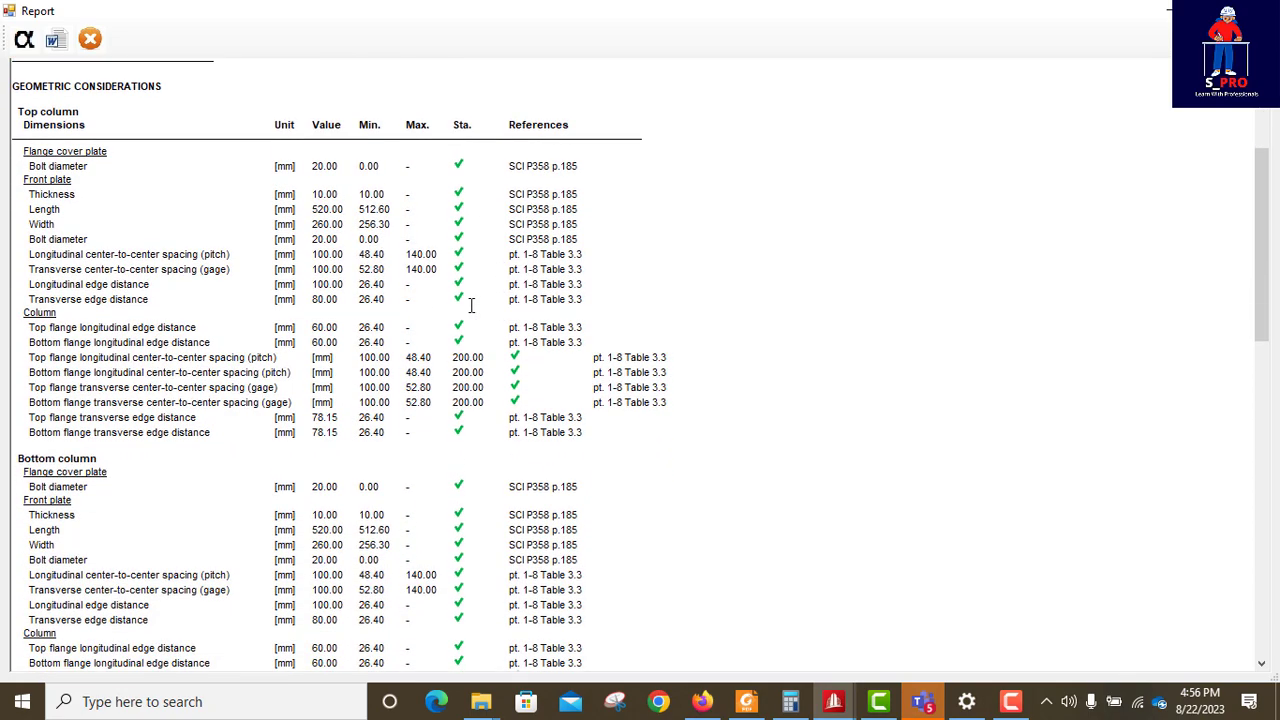
scroll(473, 455, "down", 1)
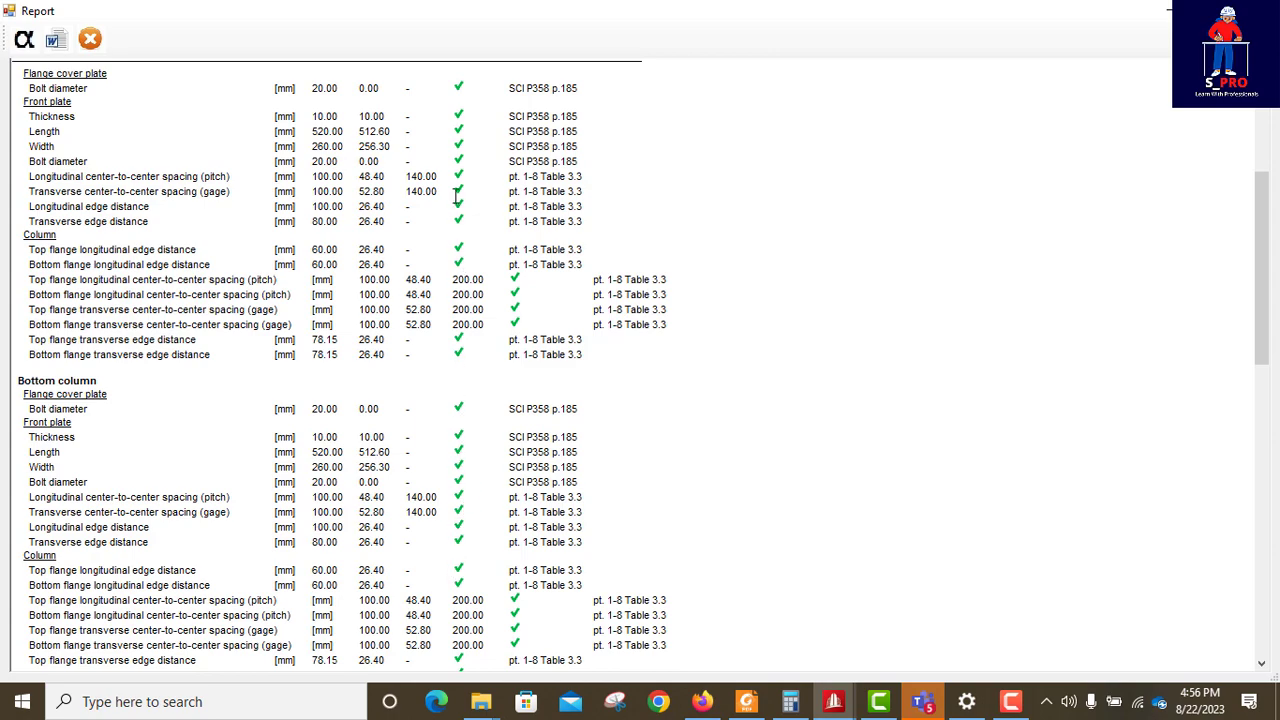
Step: Review the bottom column geometry, the design checks and the global critical strength ratio, and close the results report
scroll(485, 170, "down", 8)
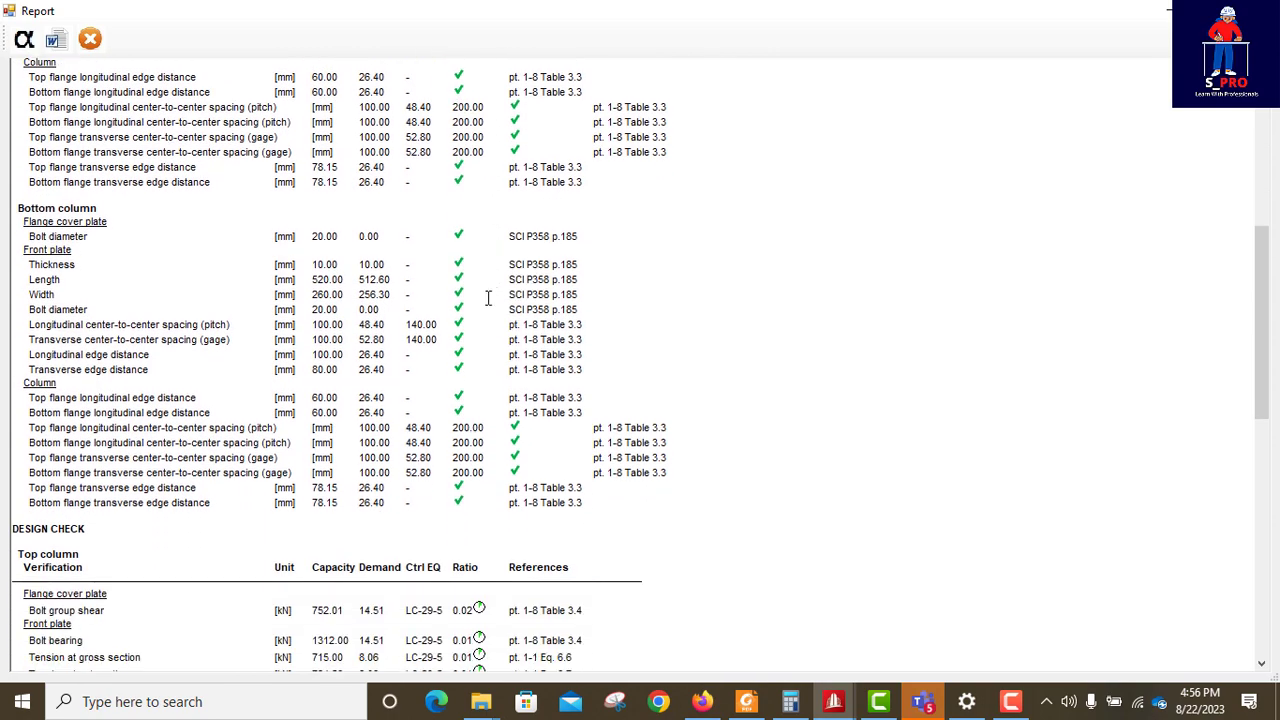
scroll(480, 340, "down", 10)
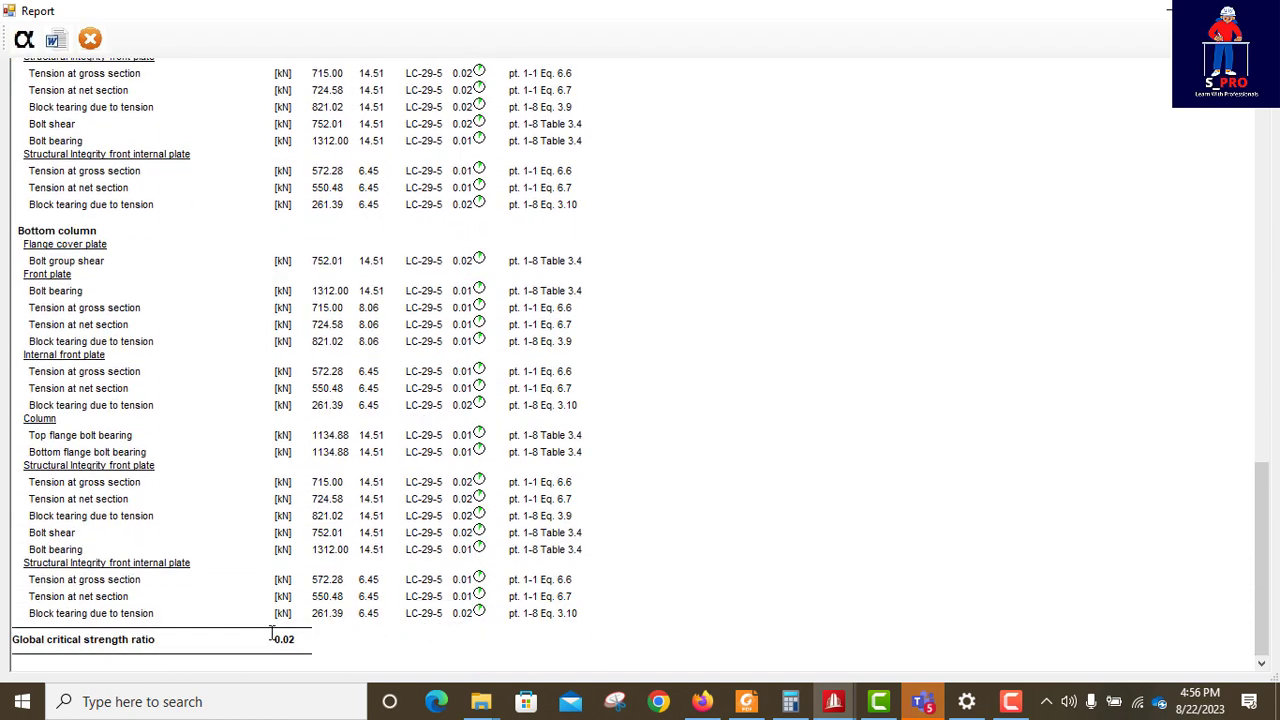
left_click_drag(271, 632, 295, 639)
left_click_drag(13, 639, 149, 643)
left_click_drag(268, 639, 298, 639)
scroll(829, 366, "up", 15)
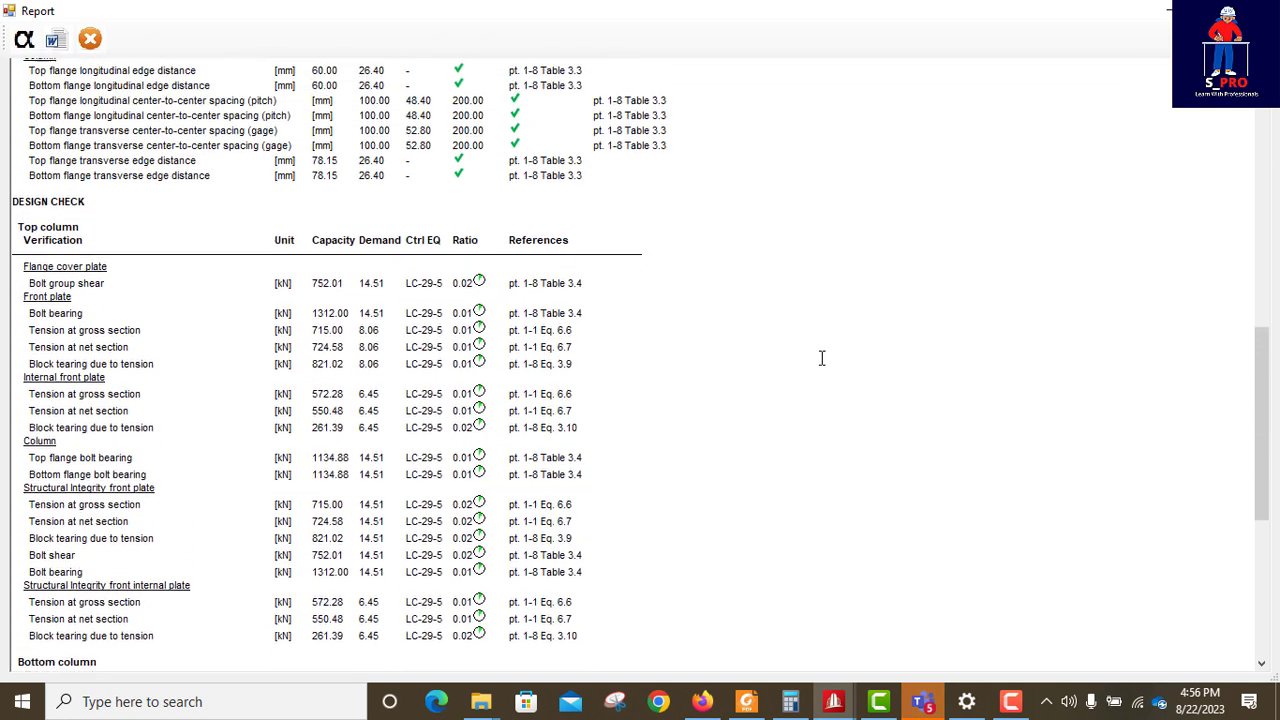
scroll(740, 341, "up", 5)
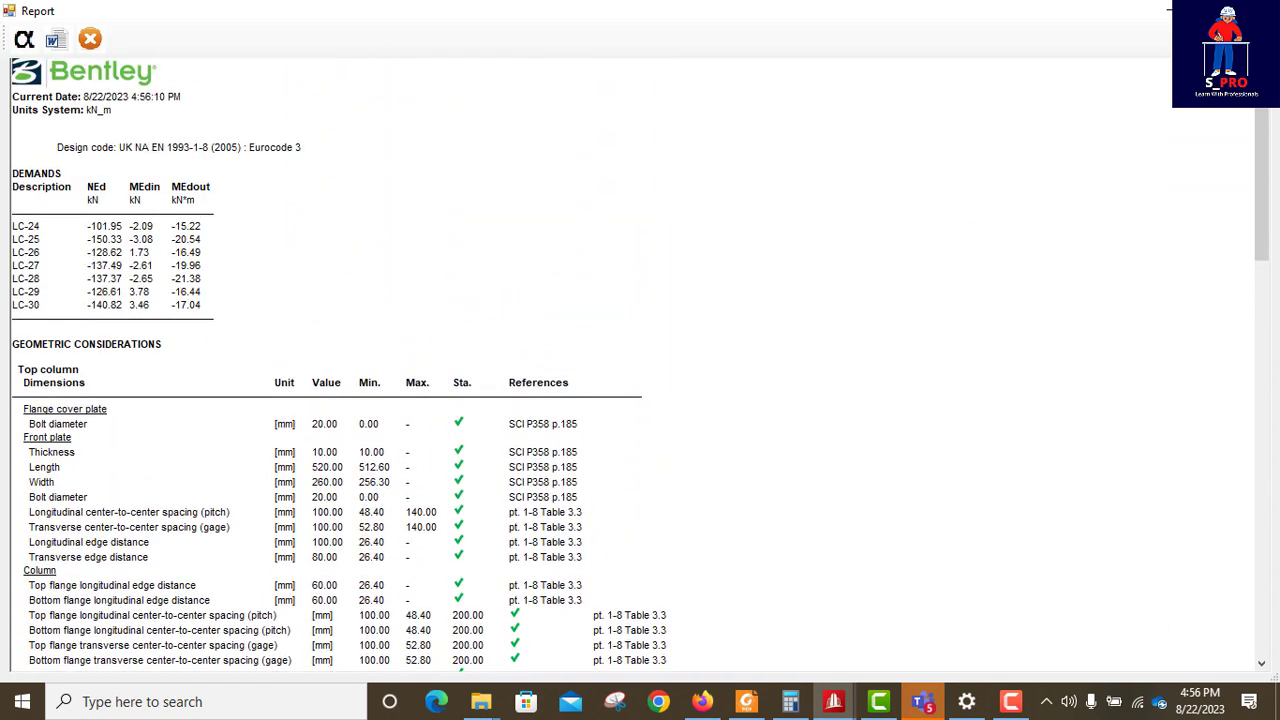
left_click(1257, 11)
Step: Close the finished column splice design and return to its entry in STAAD.Pro's RAM connection table
scroll(1020, 243, "up", 3)
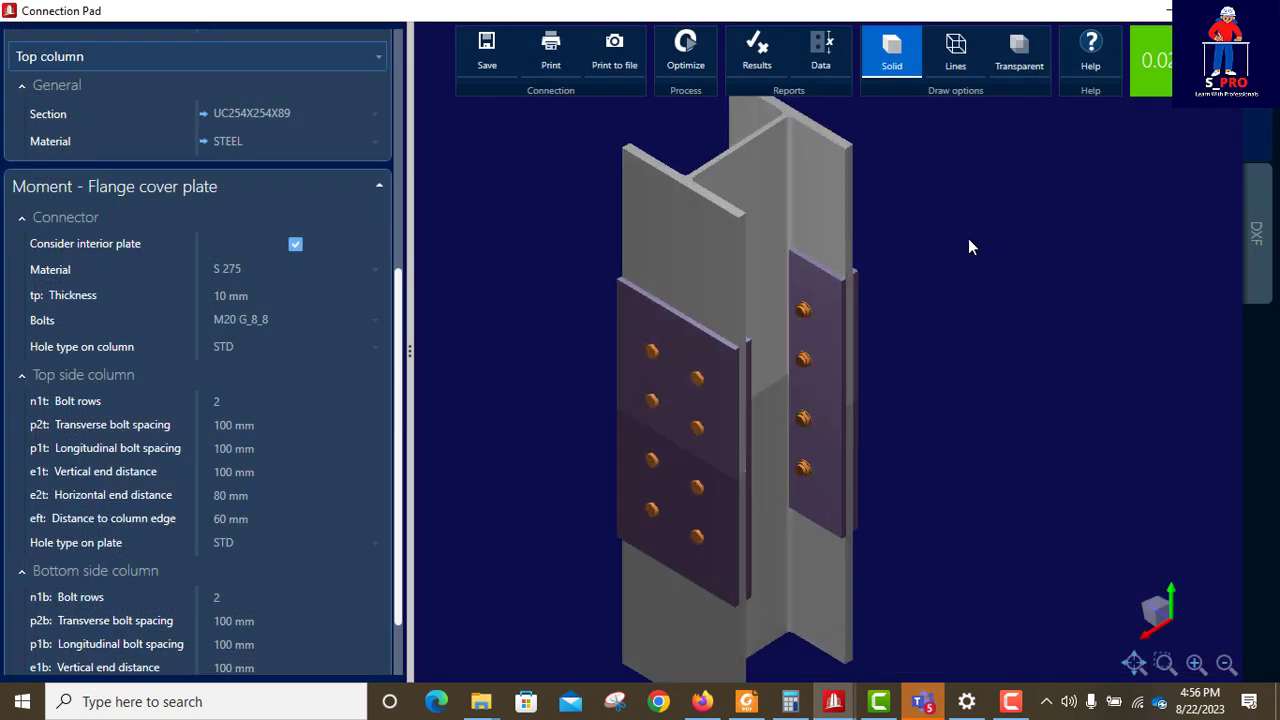
scroll(968, 240, "down", 3)
scroll(855, 377, "down", 1)
scroll(855, 370, "up", 1)
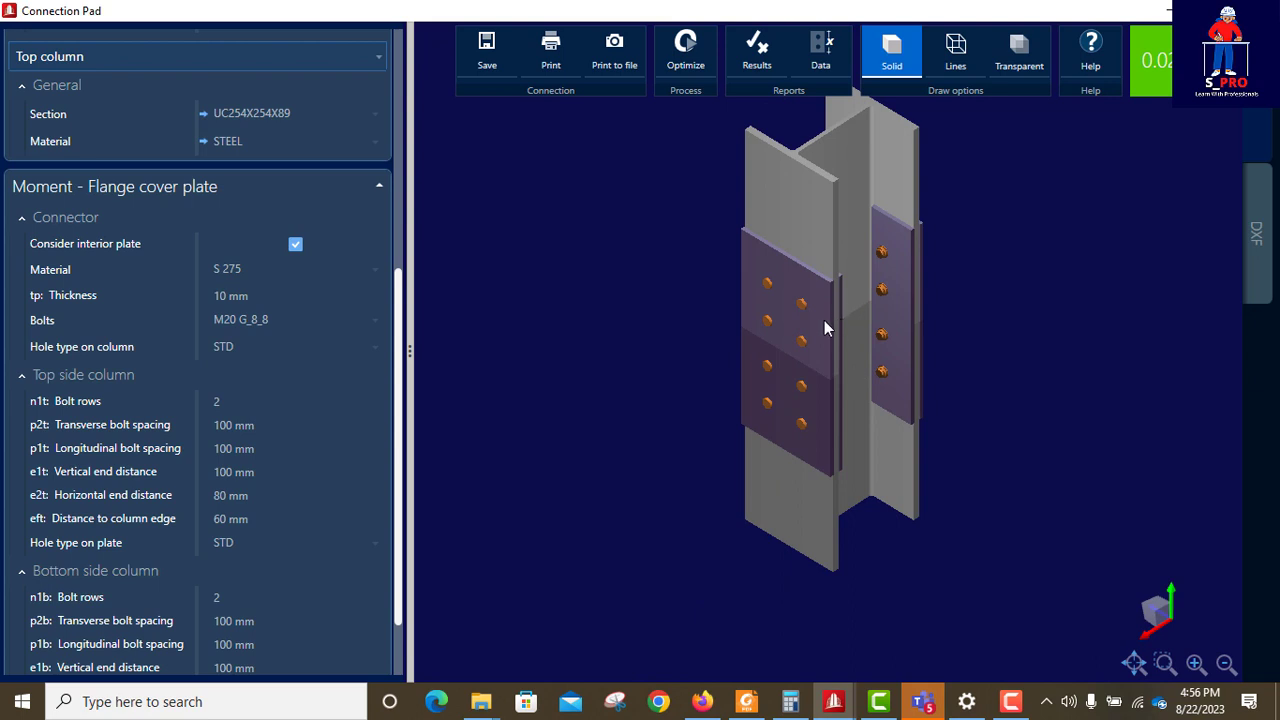
middle_click_drag(826, 323, 751, 367)
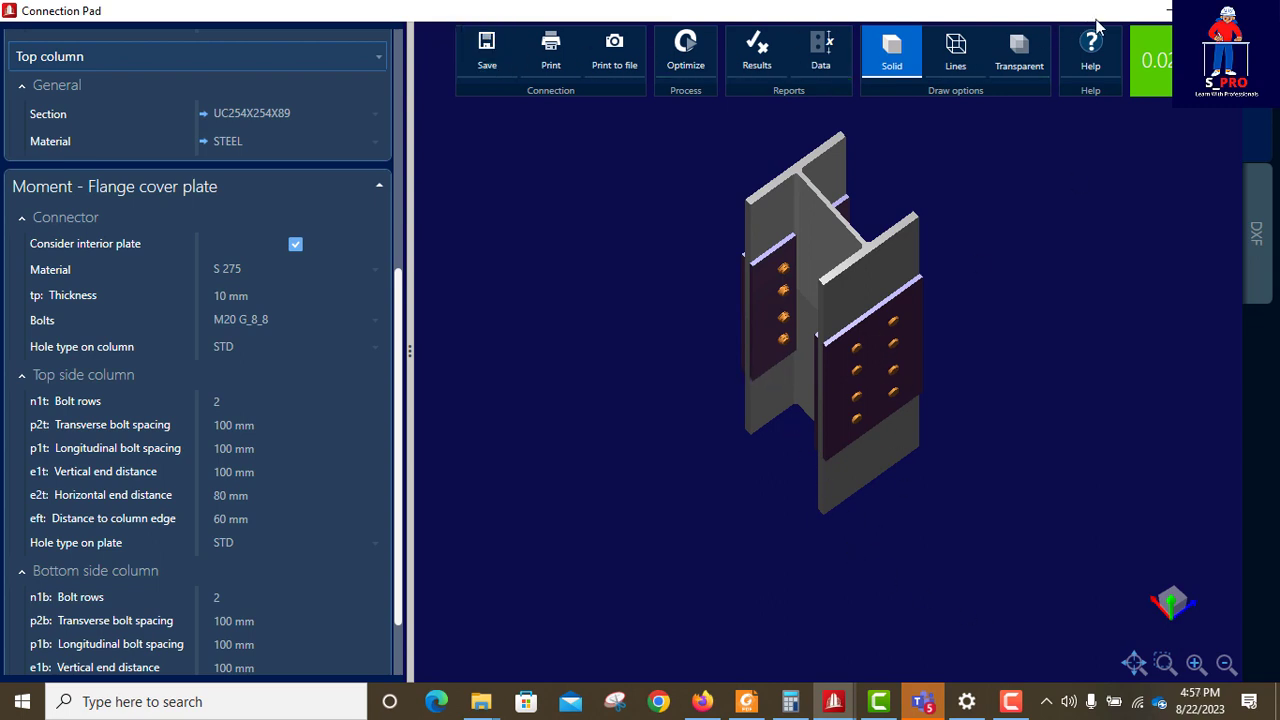
left_click(1256, 10)
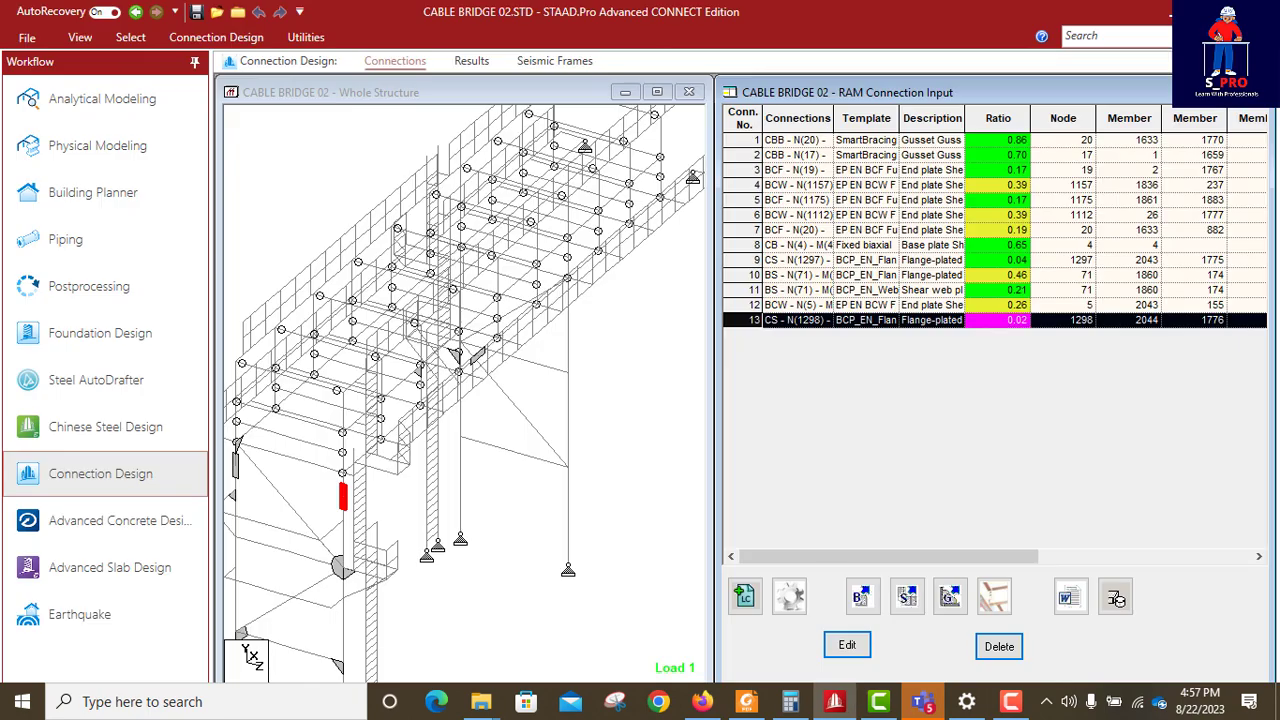
left_click(823, 323)
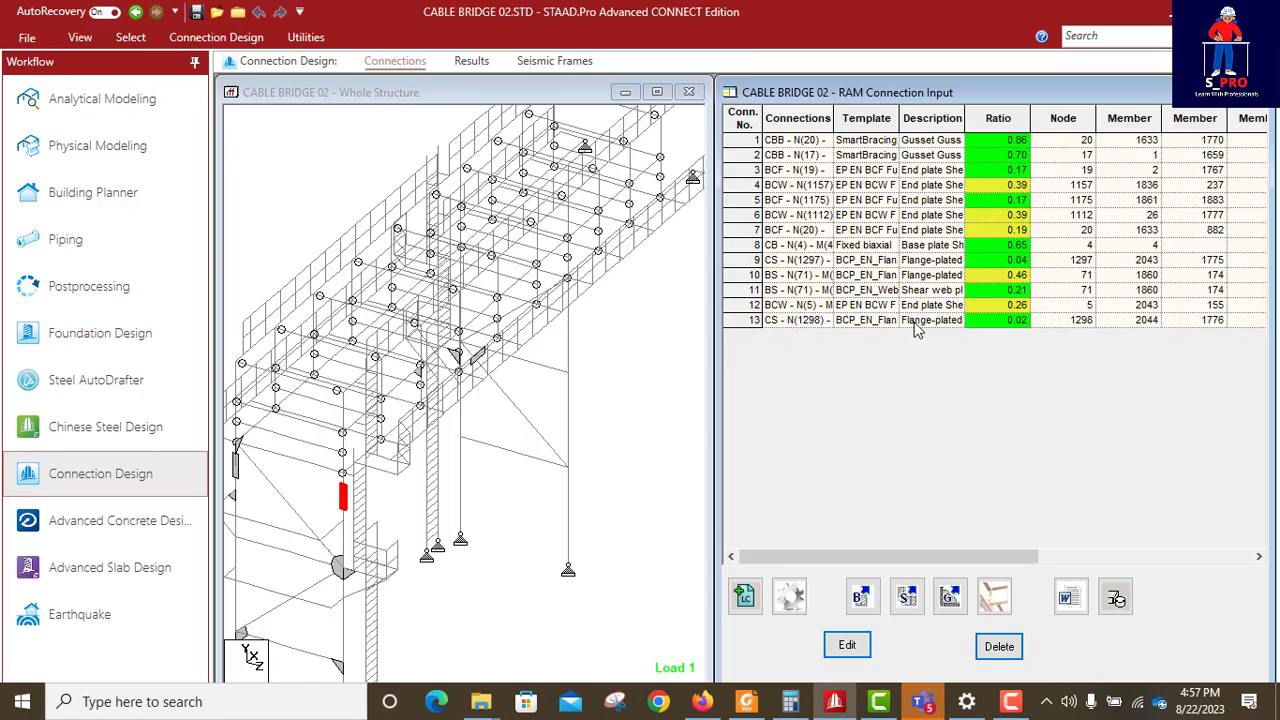